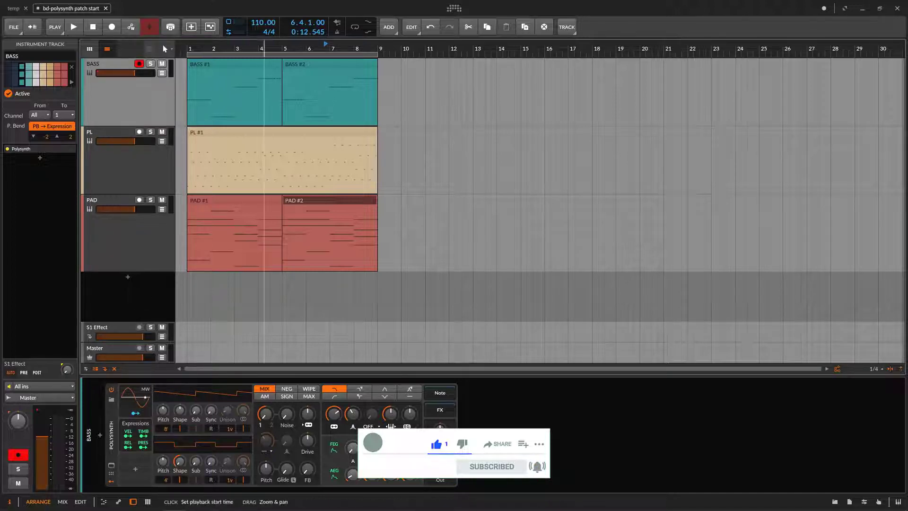
Solo the BASS track and play the arrangement from around bar 1 to hear the starting sound.
key("z")
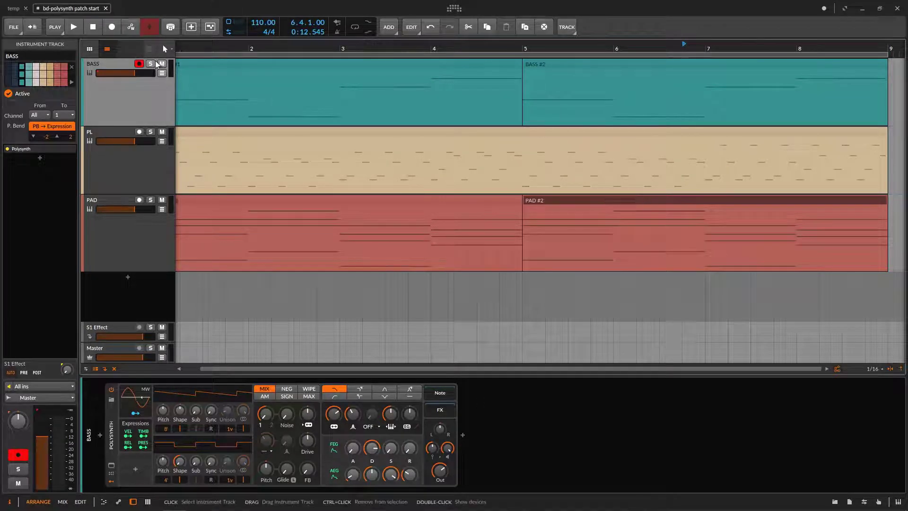
key("s")
left_click_drag(183, 46, 205, 41)
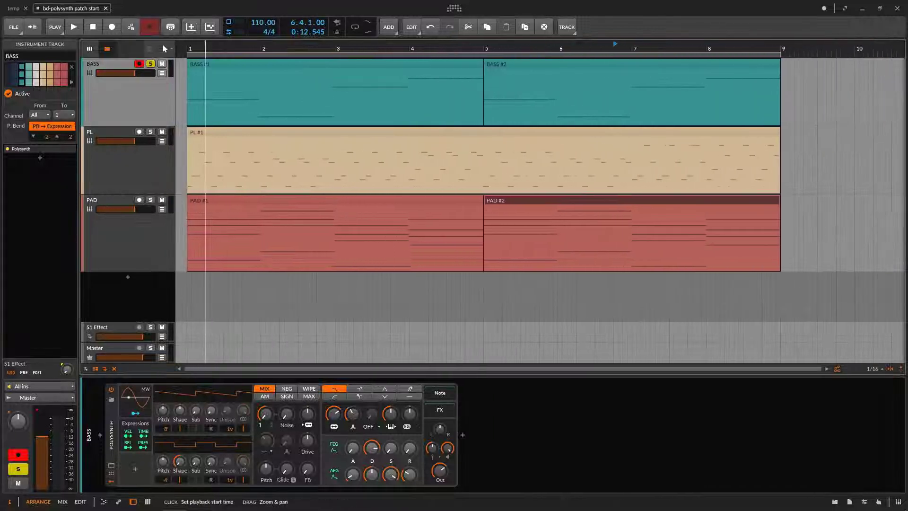
left_click(74, 28)
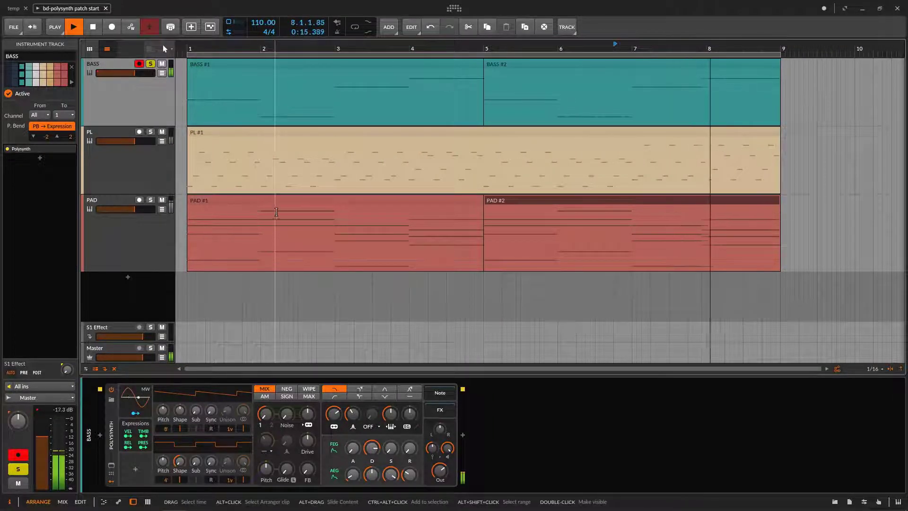
left_click(93, 29)
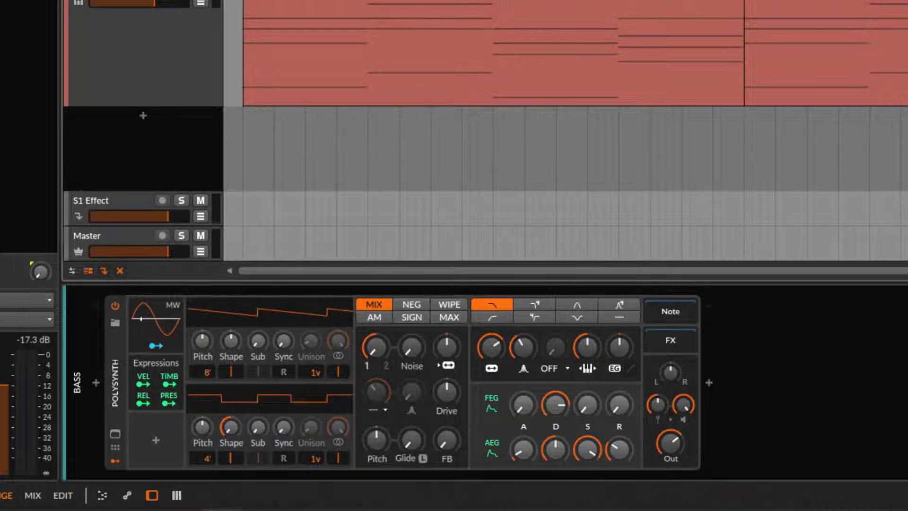
Set the BASS Polysynth's oscillator 1 octave to 16' and its oscillator 2 octave to 32'.
left_click(142, 38)
left_click(142, 0)
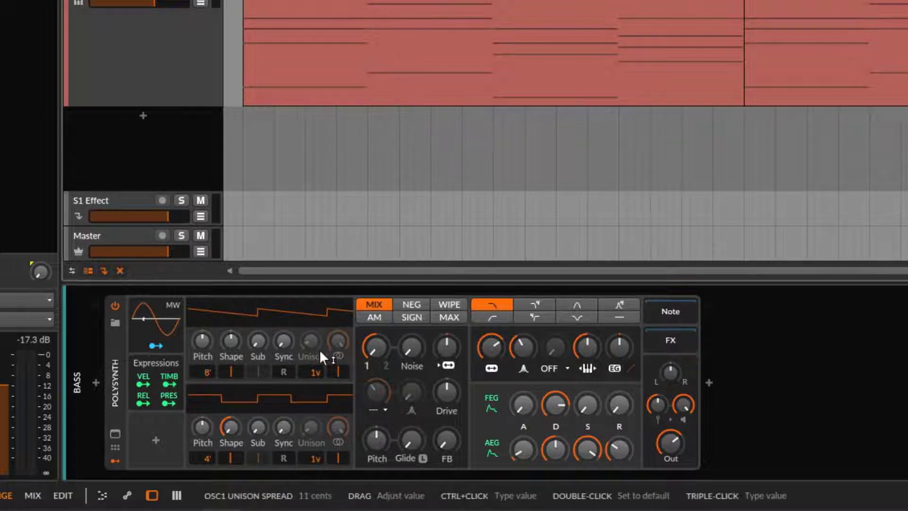
left_click_drag(213, 372, 213, 386)
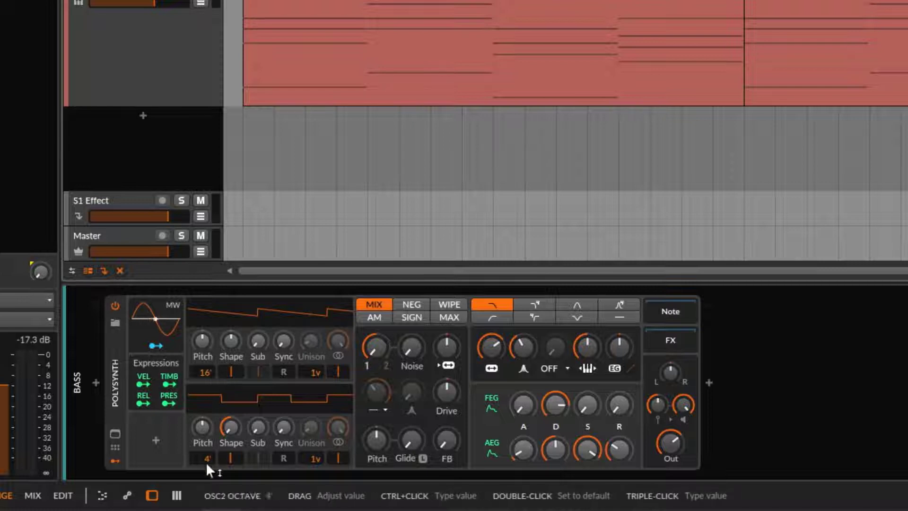
left_click_drag(204, 456, 203, 471)
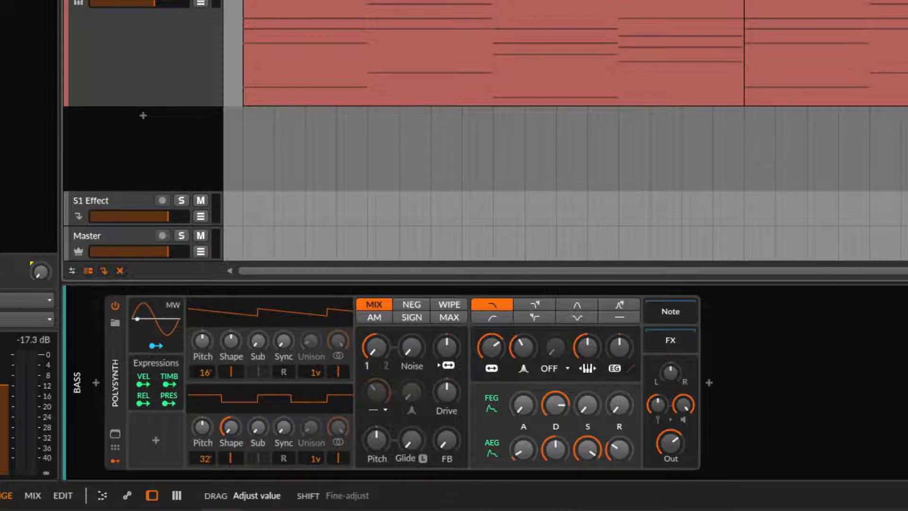
Set the BASS Polysynth's voices to Mono and choose True mono mode.
left_click(118, 365)
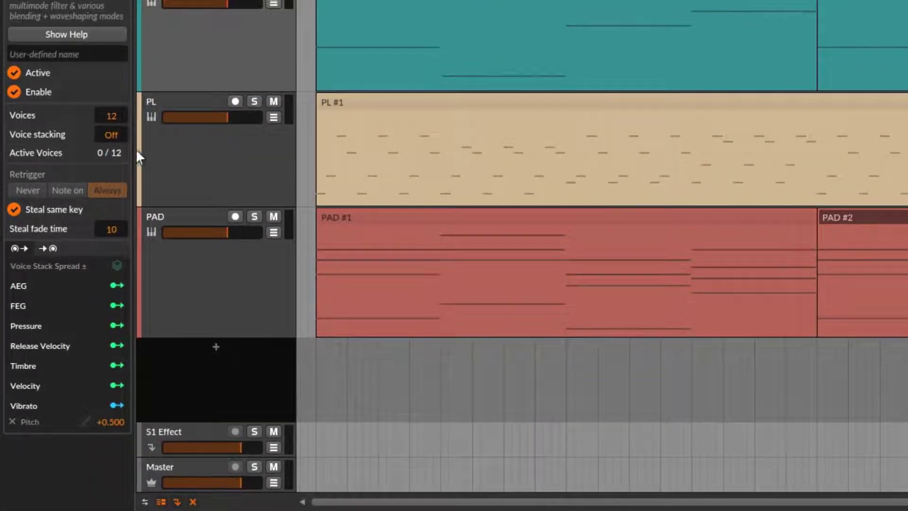
left_click_drag(118, 118, 118, 142)
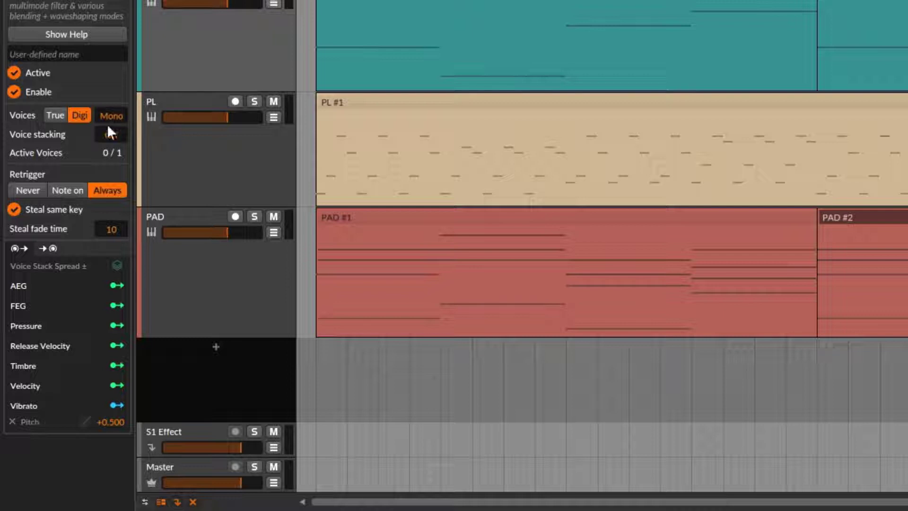
left_click(56, 115)
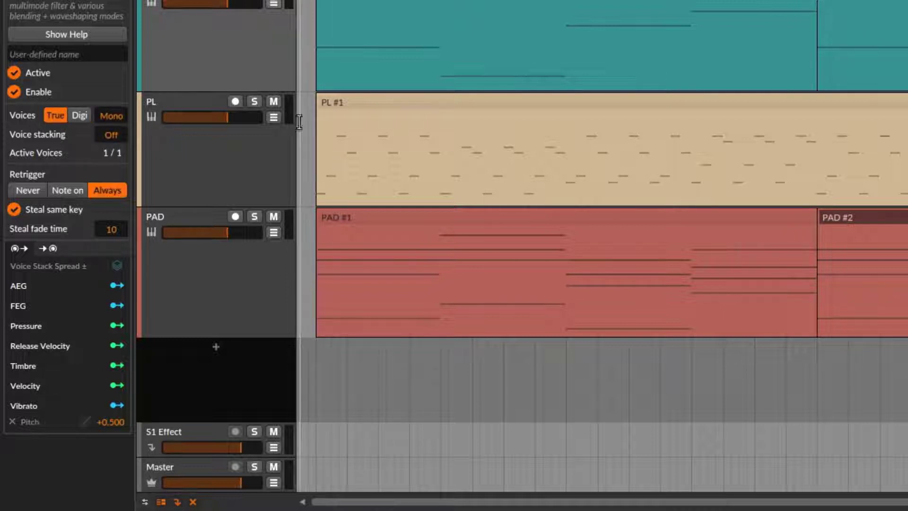
left_click(263, 61)
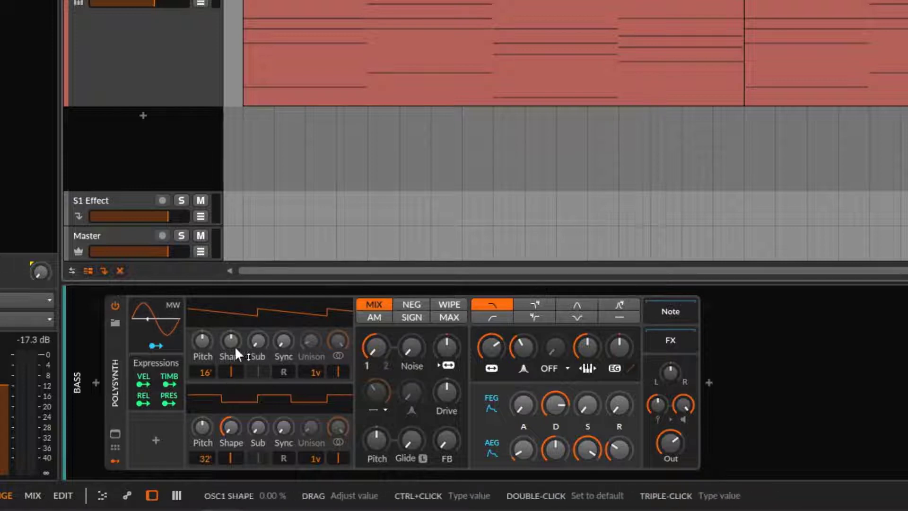
Change oscillator 1's shape to a square pulse wave and fine-tune oscillator 2's shape while auditioning the bass.
left_click_drag(262, 339, 231, 416)
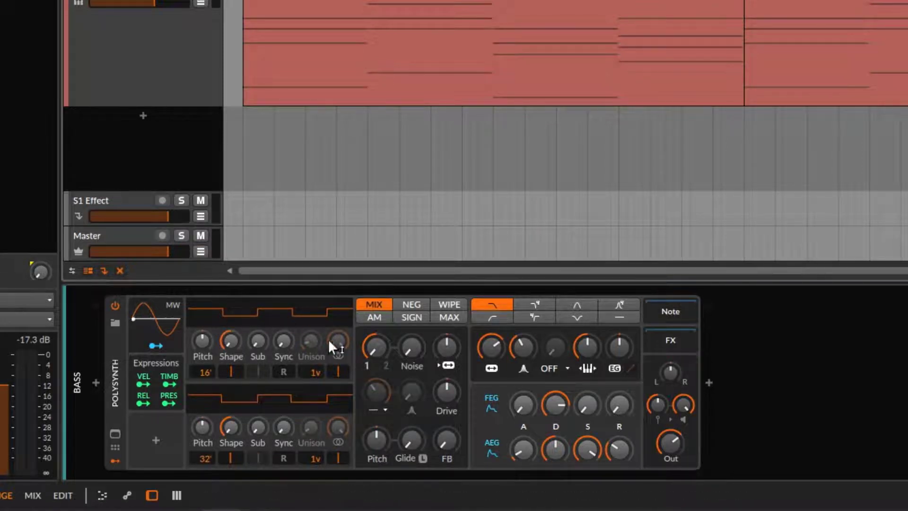
key("space")
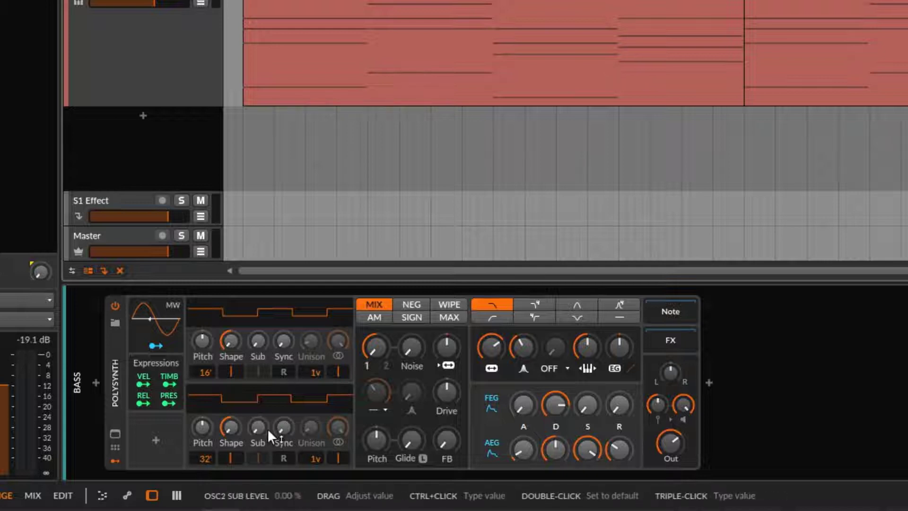
mouse_move(233, 429)
left_mouse_down()
mouse_move(234, 407)
mouse_move(234, 425)
left_mouse_up()
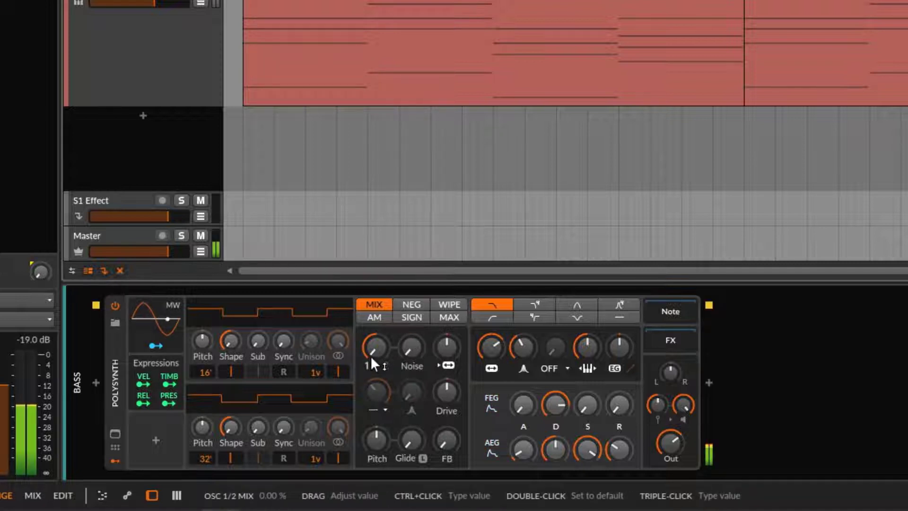
Audition the oscillator mix at 100% and at its default balance, and set it slightly towards oscillator 2.
left_click_drag(371, 356, 370, 321)
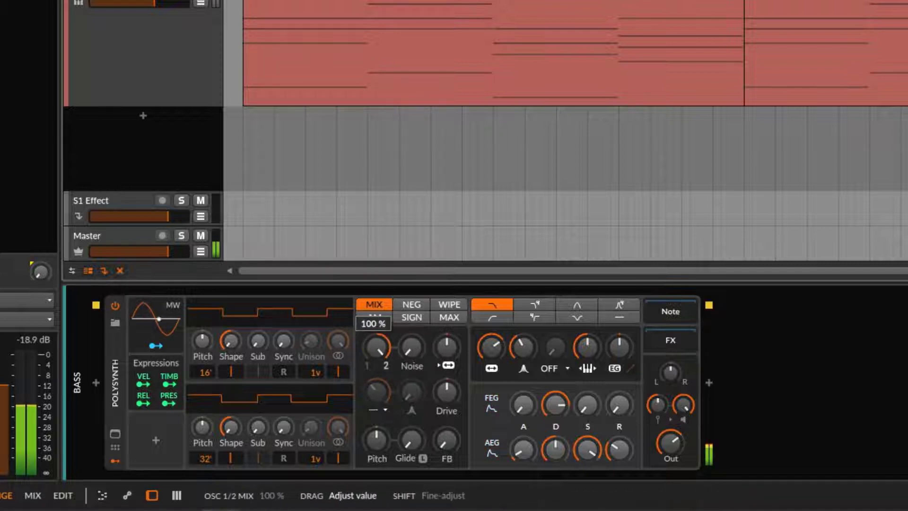
double_click(371, 358)
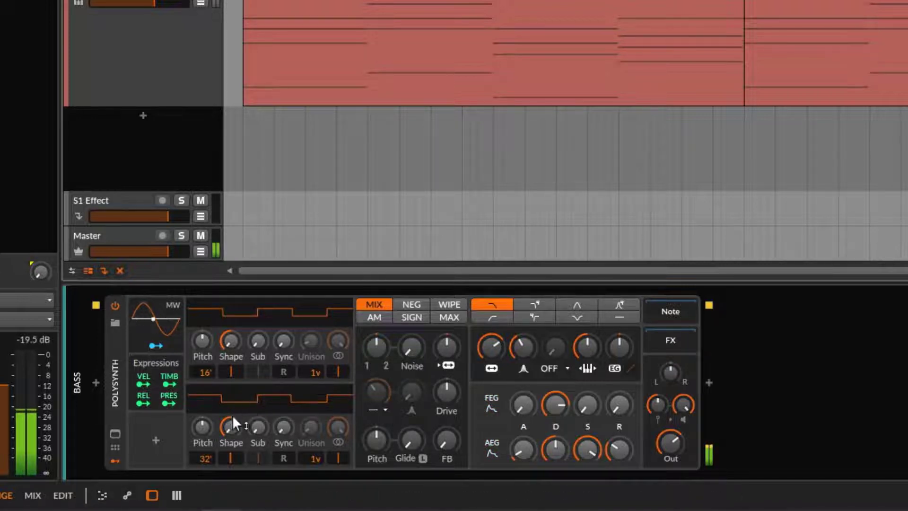
left_click_drag(377, 346, 376, 339)
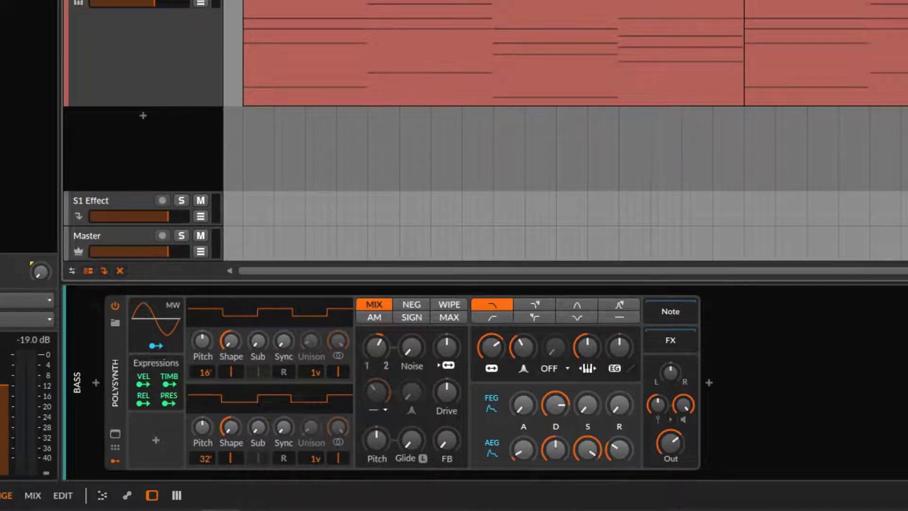
key("space")
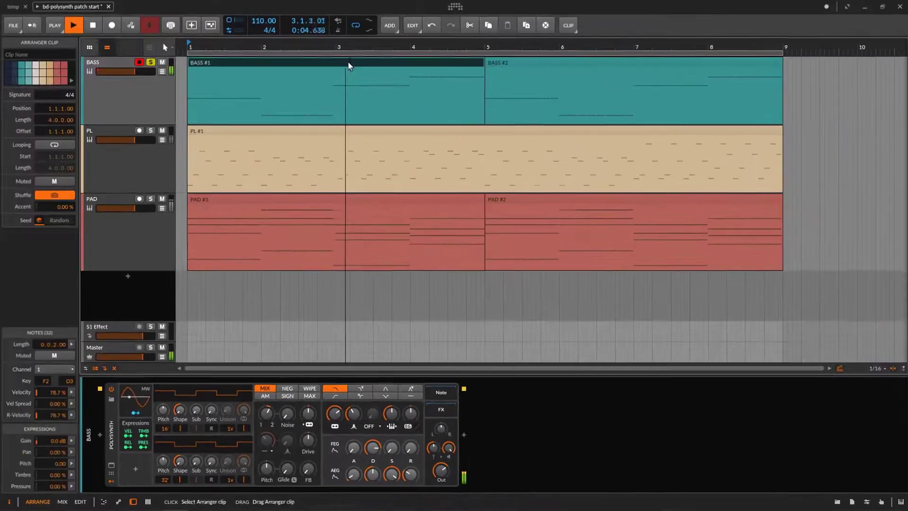
Open the first BASS clip in an enlarged note editor to examine its note pattern, and close the editor.
double_click(349, 63)
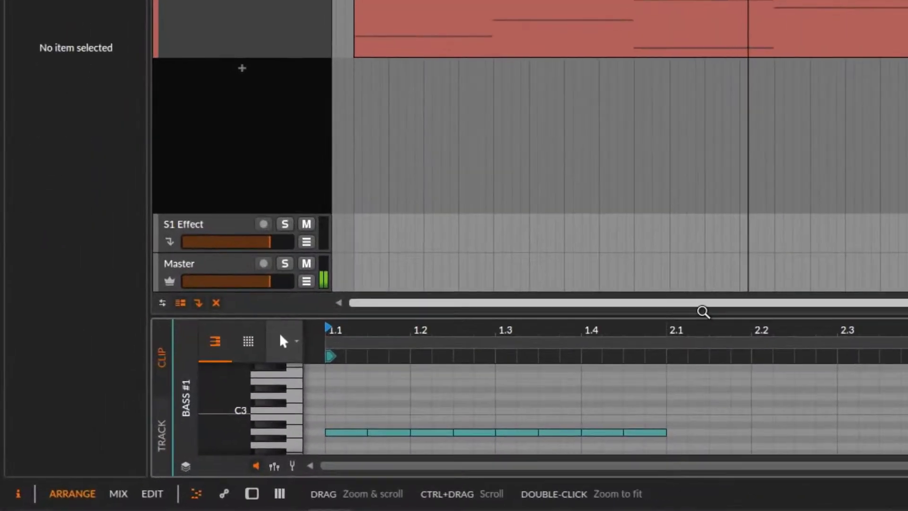
left_click_drag(702, 317, 687, 96)
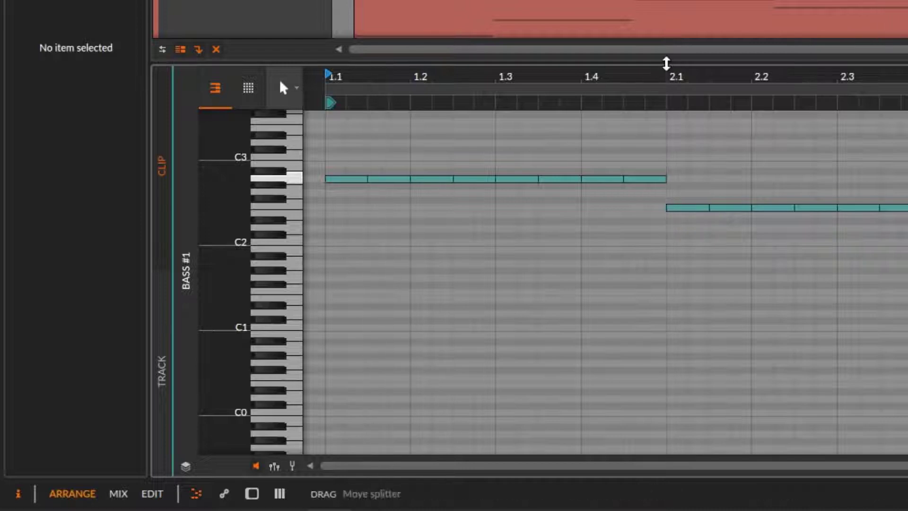
left_click_drag(666, 63, 663, 498)
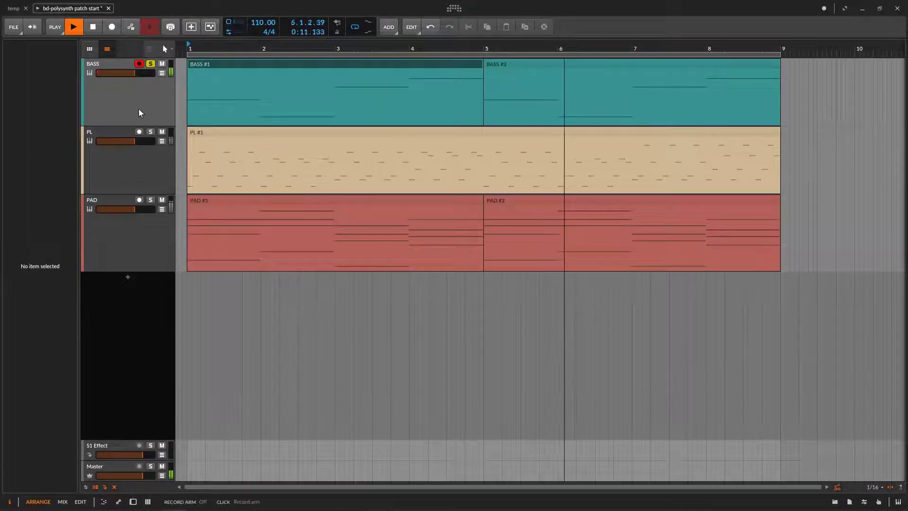
Shape the BASS Polysynth's amplitude envelope with a short attack and low sustain and release, and play it back.
key("d")
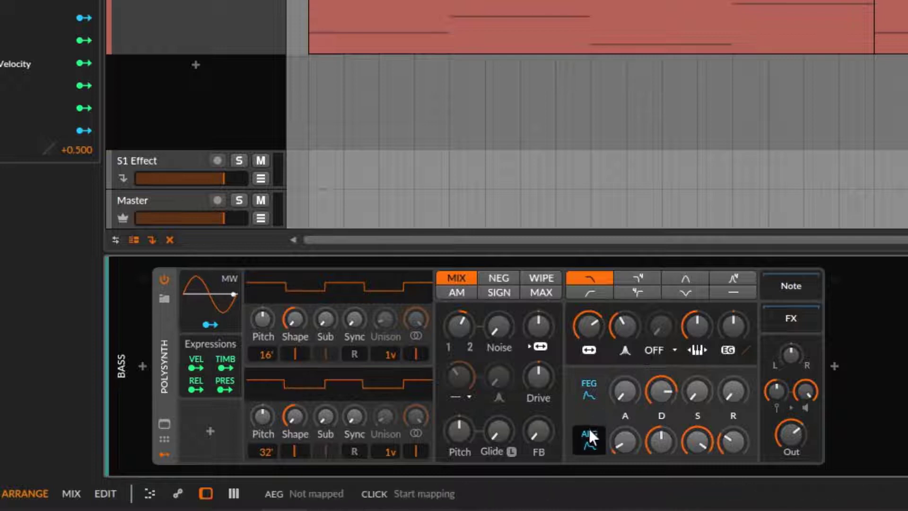
left_click_drag(634, 439, 634, 443)
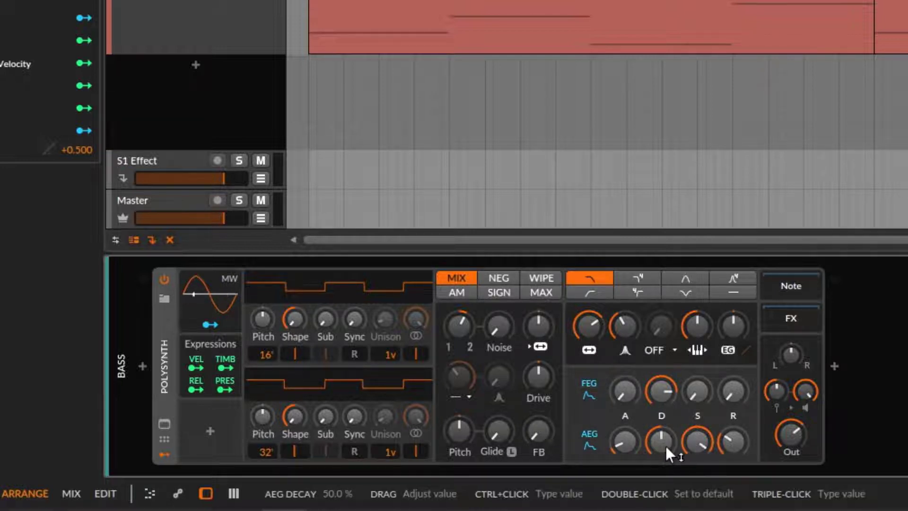
left_click_drag(697, 441, 732, 449)
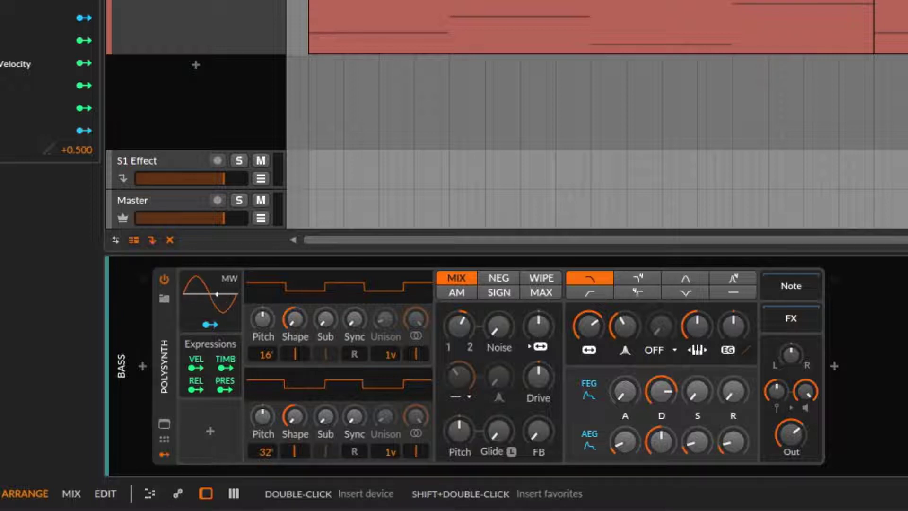
key("space")
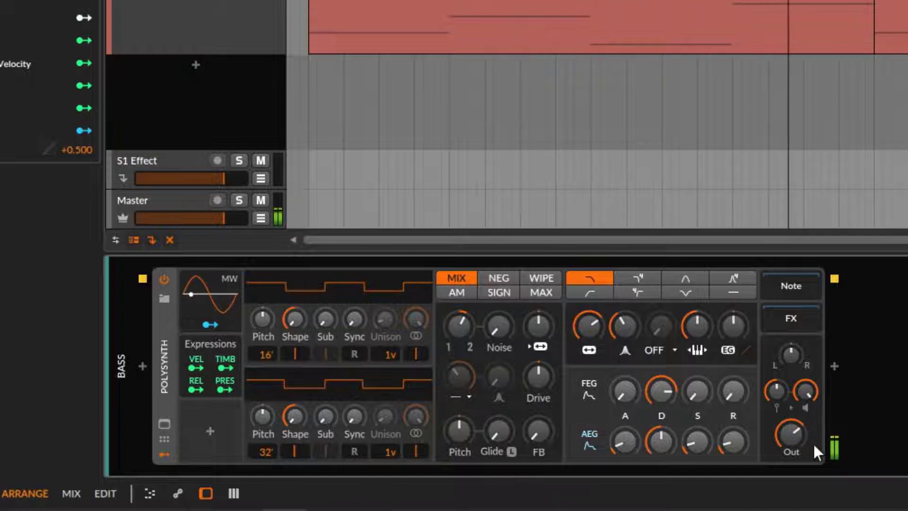
Choose the second low-pass filter type, lower its cutoff and resonance, and raise the filter envelope amount during playback.
left_click(638, 277)
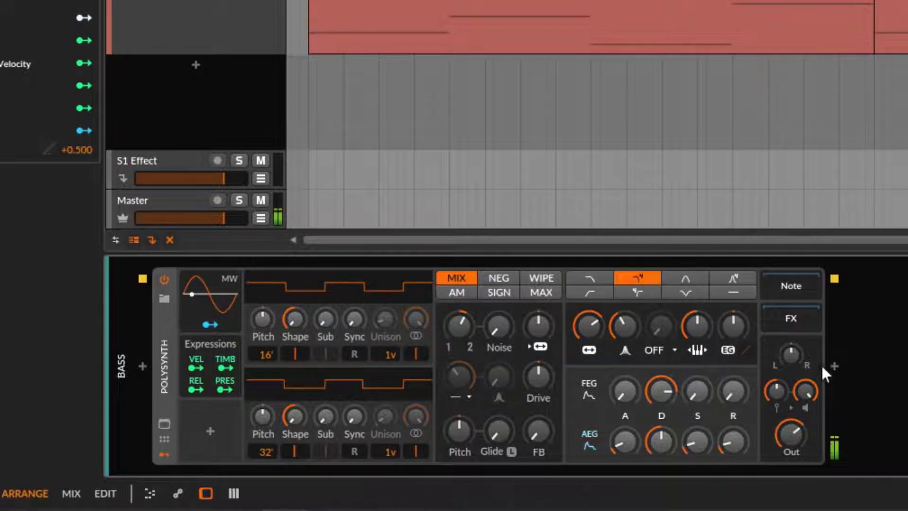
left_click_drag(590, 327, 589, 364)
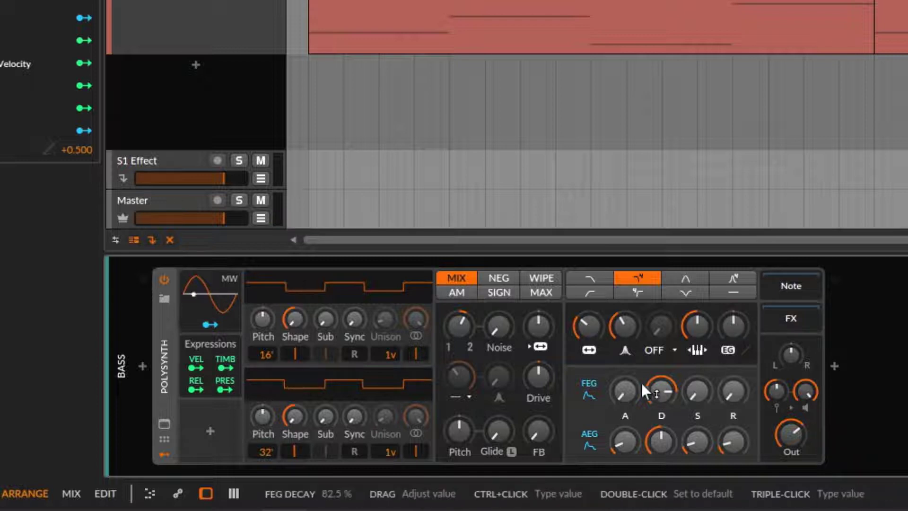
key("space")
left_click_drag(735, 330, 735, 276)
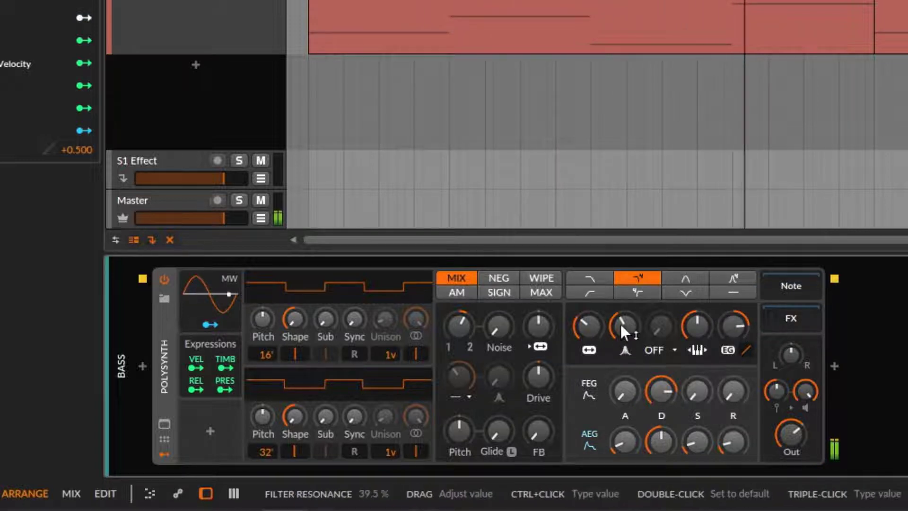
mouse_move(621, 324)
left_mouse_down()
mouse_move(621, 308)
mouse_move(620, 325)
left_mouse_up()
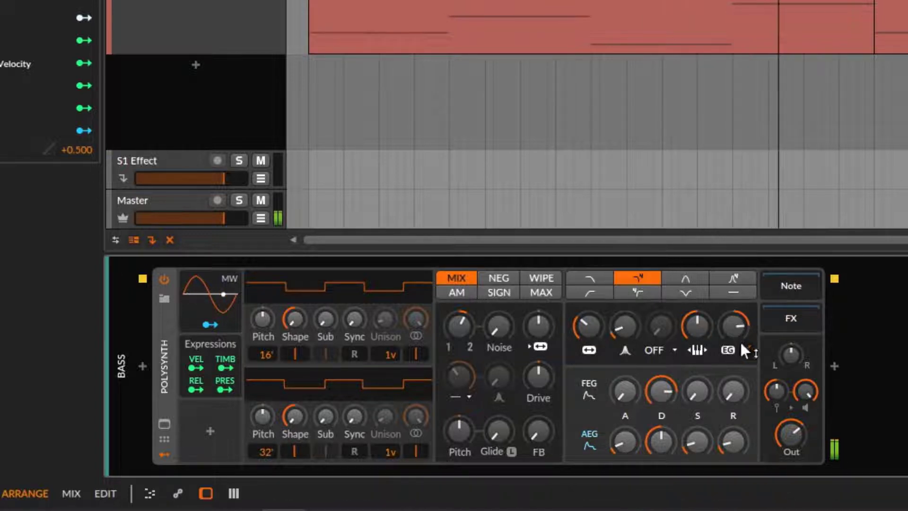
Set the filter envelope attack to 11.3%, shorten its decay, and raise its sustain and release slightly.
left_click_drag(629, 390, 661, 390)
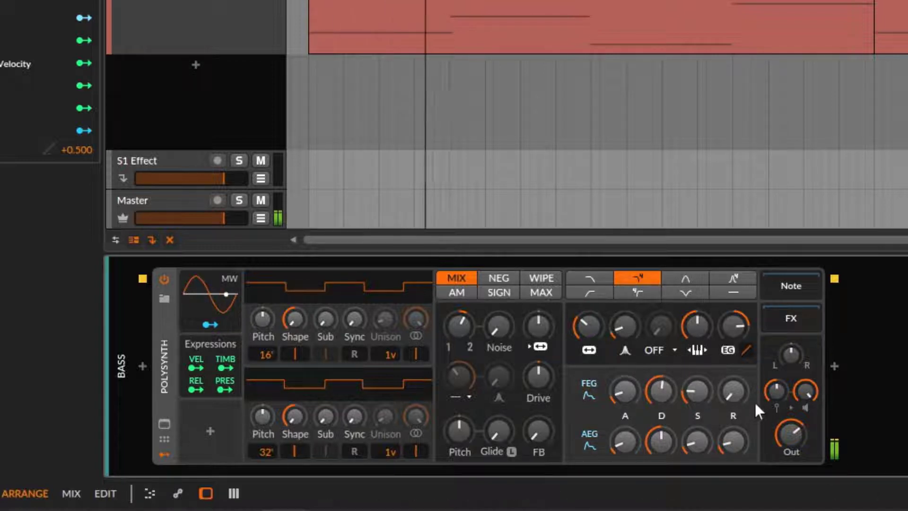
mouse_move(727, 401)
left_mouse_down()
mouse_move(727, 392)
mouse_move(731, 403)
left_mouse_up()
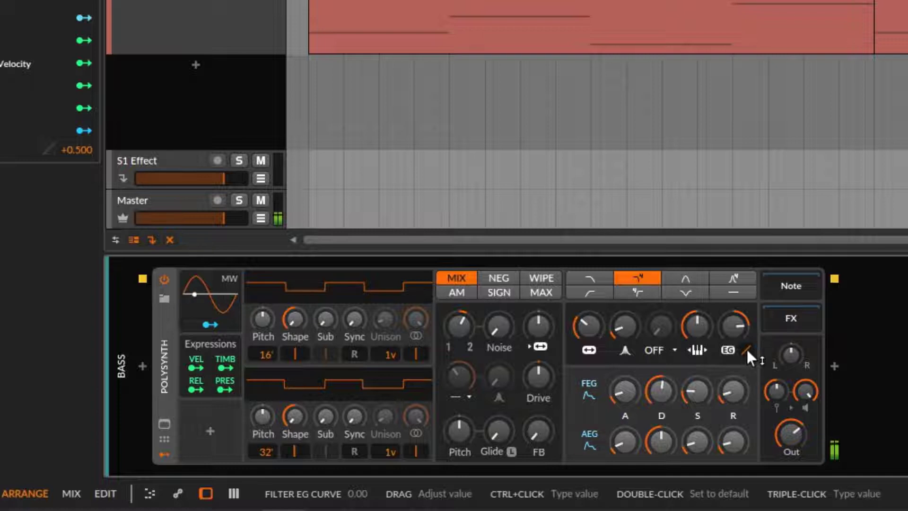
Try the filter envelope curve at -0.83 and with a strong positive bend, and reset it to default.
left_click_drag(746, 350, 746, 383)
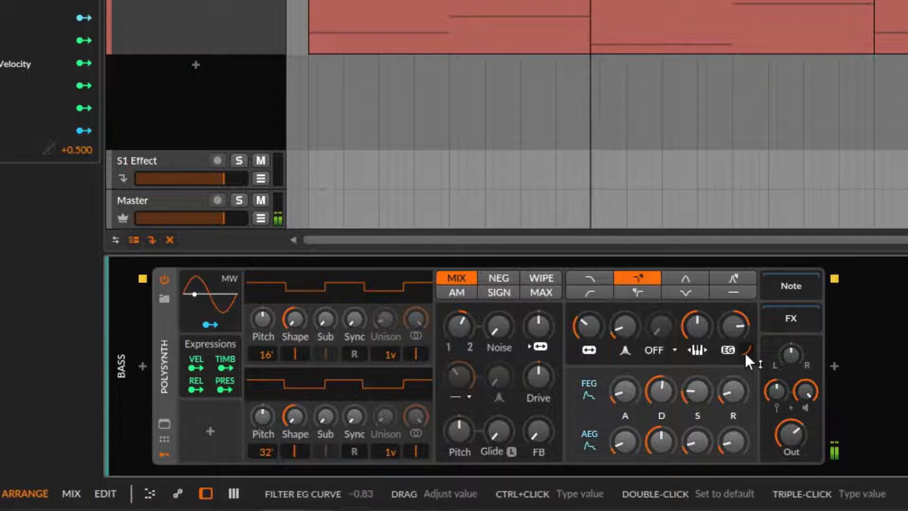
left_click_drag(746, 351, 747, 246)
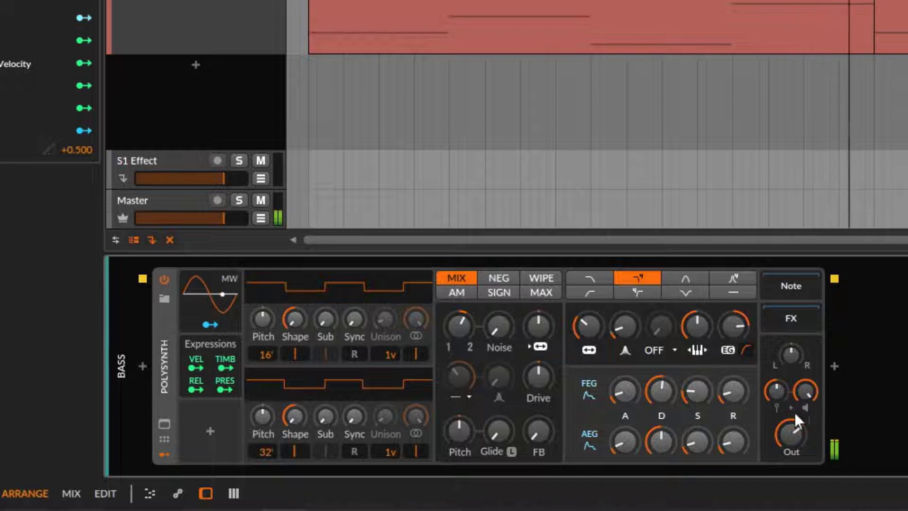
double_click(747, 349)
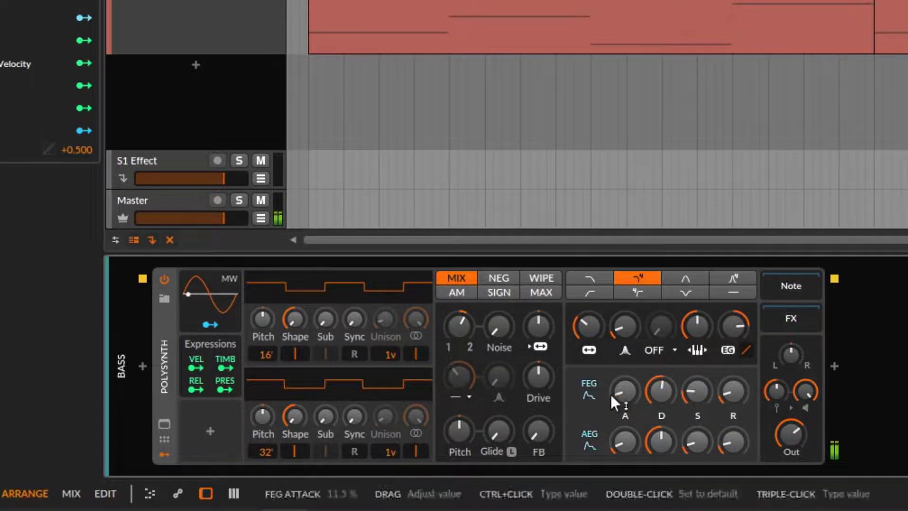
Lengthen the filter envelope's decay while the bass plays.
left_click_drag(652, 401, 652, 386)
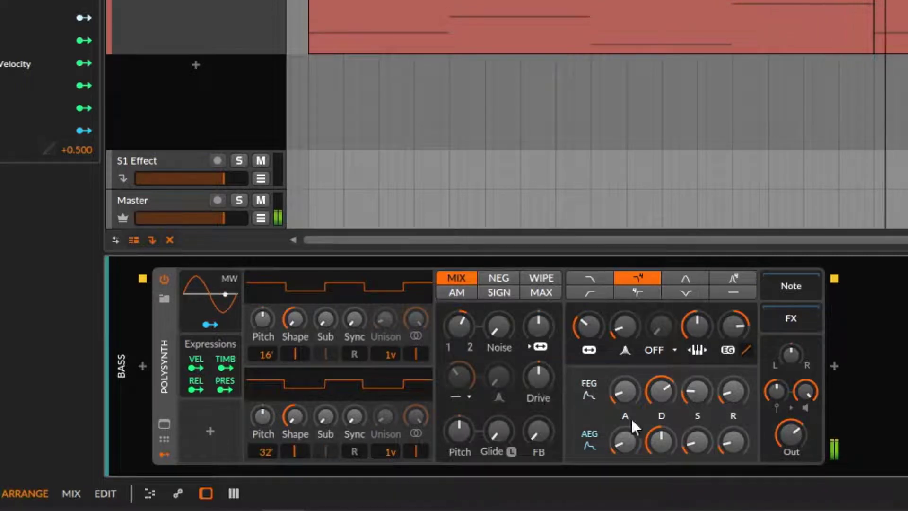
Raise the pre-filter drive to about +5.8 dB and shorten the filter envelope's decay.
left_click_drag(539, 379, 538, 375)
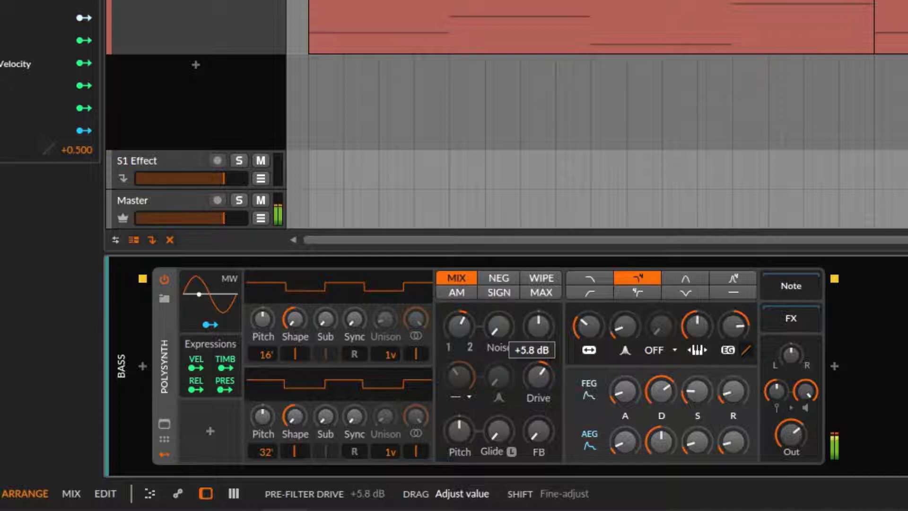
left_click_drag(538, 377, 539, 379)
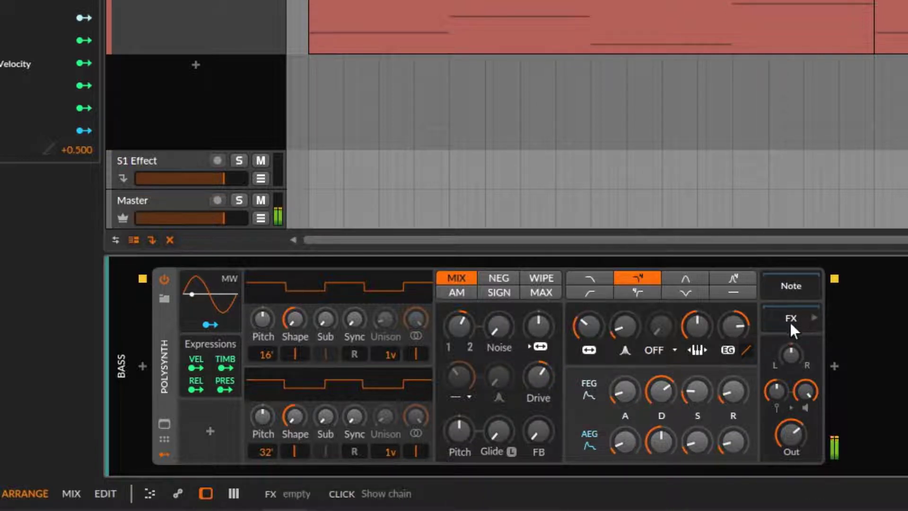
mouse_move(806, 389)
left_mouse_down()
mouse_move(806, 402)
mouse_move(808, 390)
left_mouse_up()
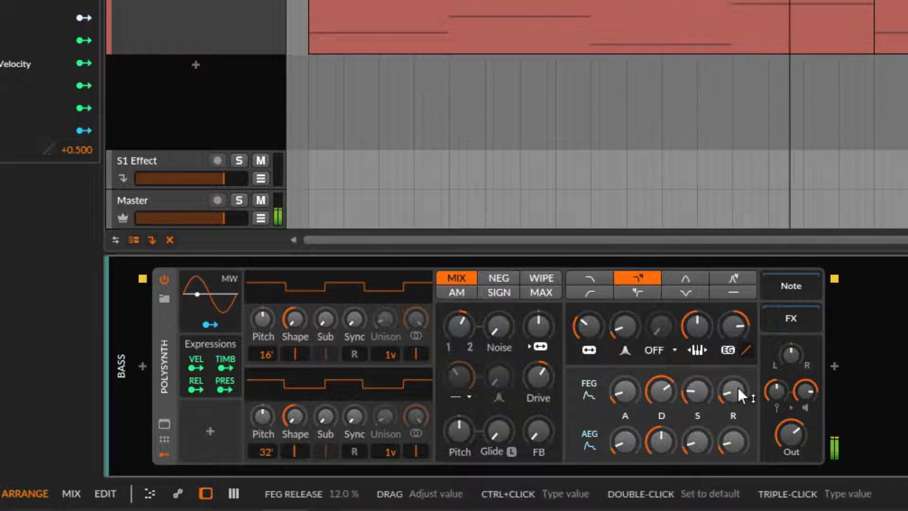
mouse_move(647, 402)
left_mouse_down()
mouse_move(647, 412)
mouse_move(652, 393)
left_mouse_up()
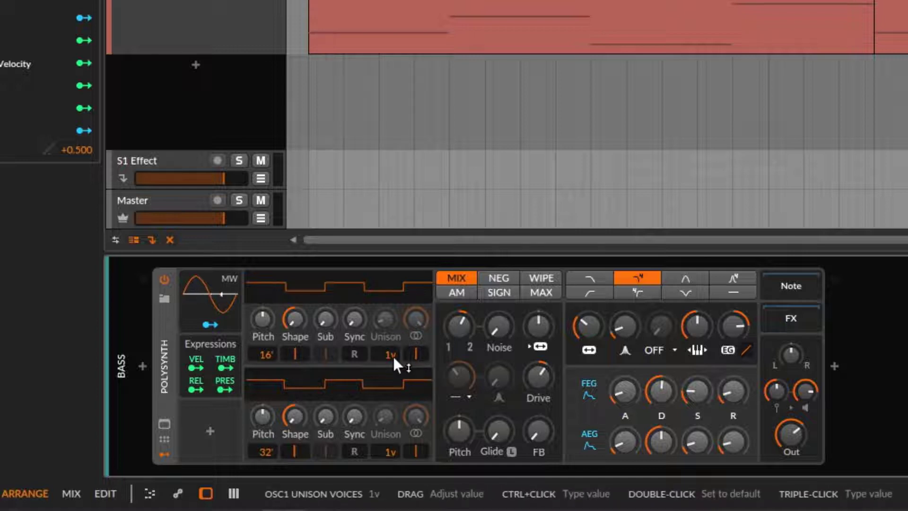
Set oscillator 1 to 5 unison voices with a spread of about 11 cents while the bass plays.
left_click_drag(392, 355, 392, 341)
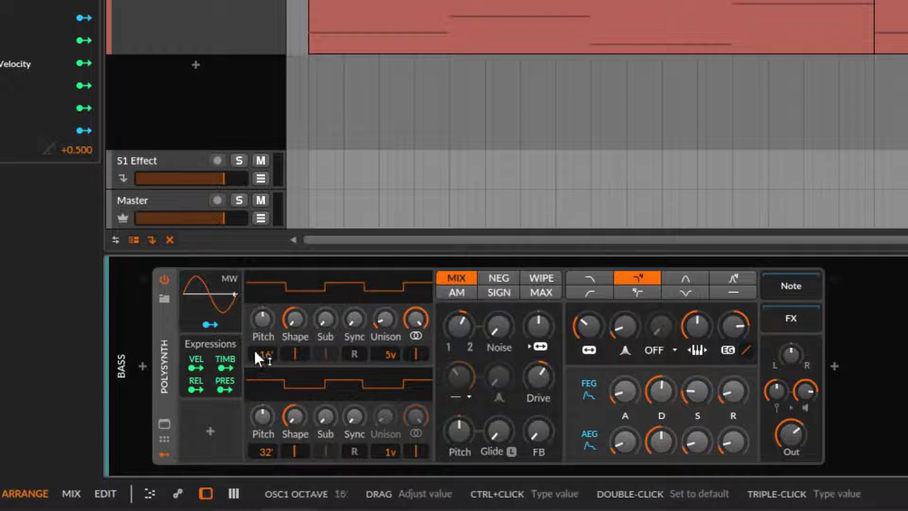
left_click_drag(390, 354, 390, 351)
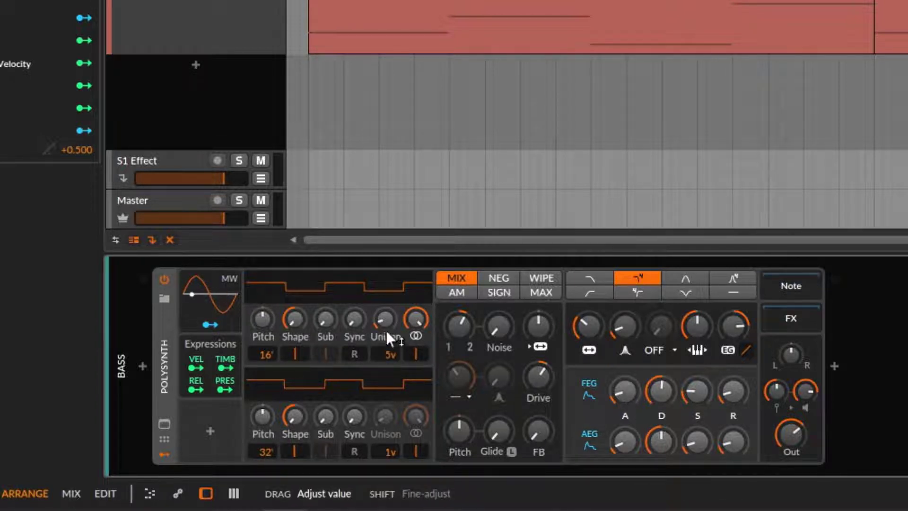
key("space")
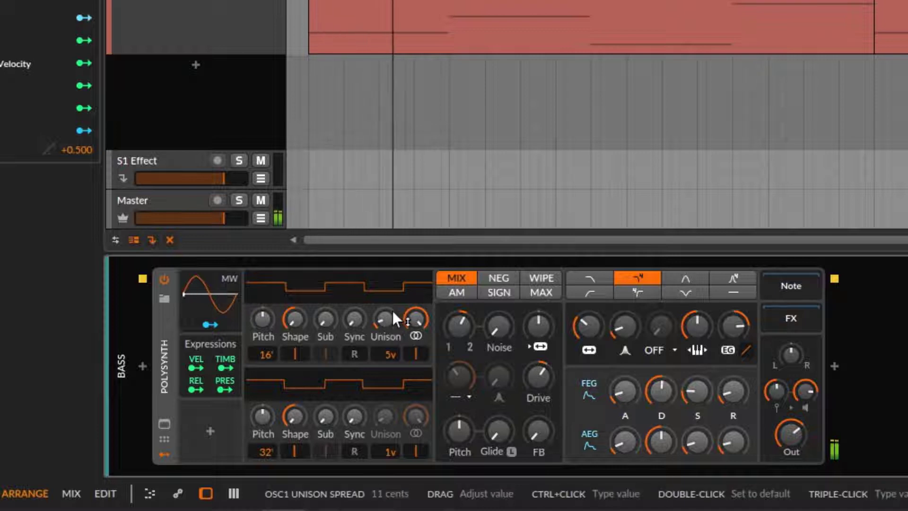
left_click(386, 316)
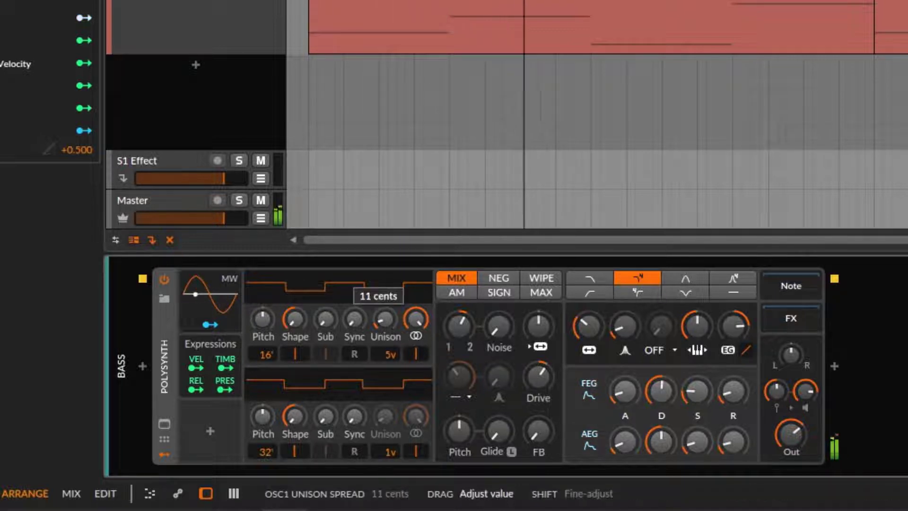
left_click_drag(387, 316, 387, 316)
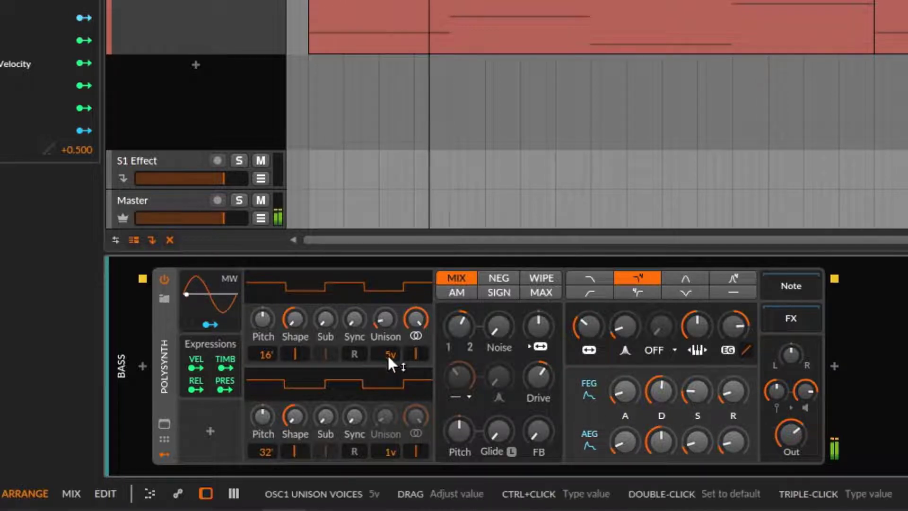
mouse_move(387, 354)
left_mouse_down()
mouse_move(387, 374)
mouse_move(387, 350)
left_mouse_up()
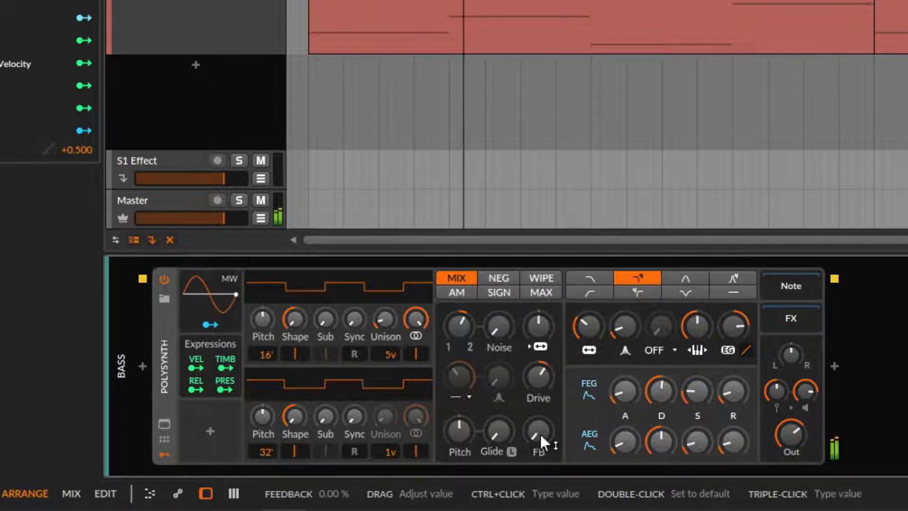
Raise the mixer section's feedback amount to about 51%.
mouse_move(540, 434)
left_mouse_down()
mouse_move(540, 350)
mouse_move(540, 418)
left_mouse_up()
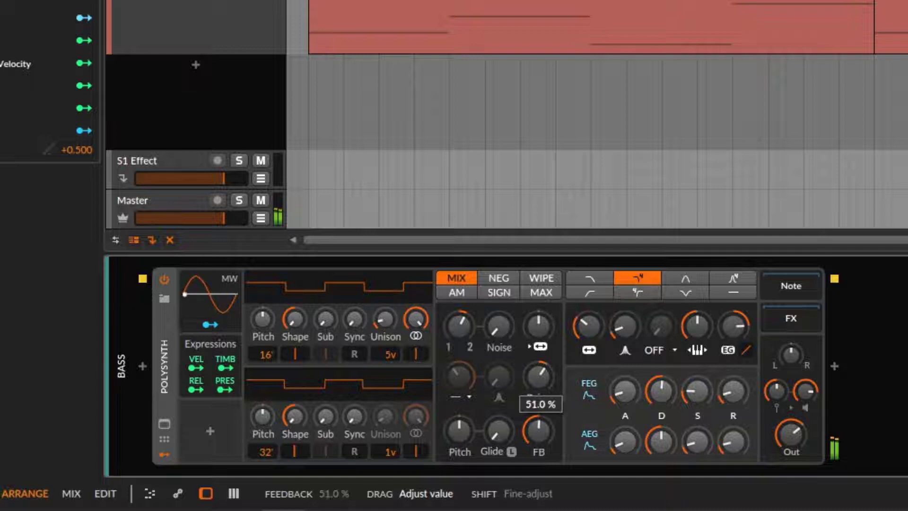
left_click_drag(537, 433, 538, 433)
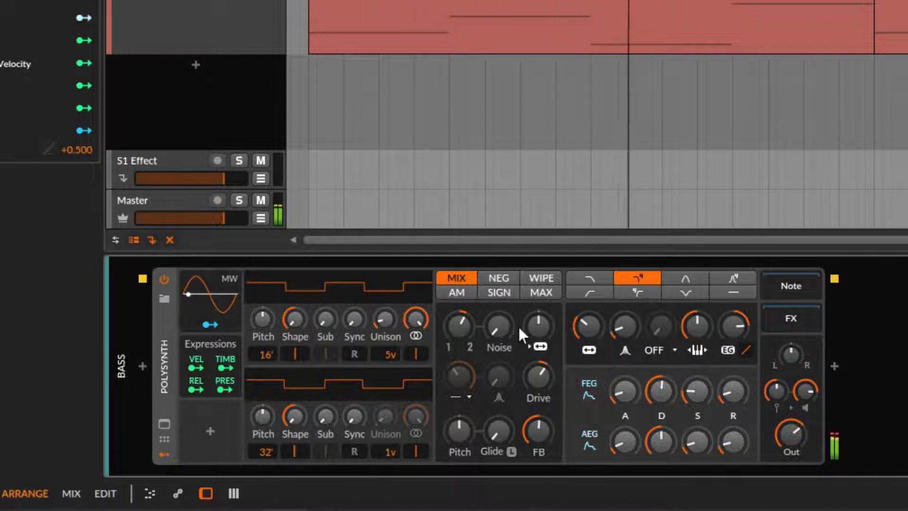
Try adding noise to the mix, set the synth output to -1.5 dB, and reset the noise to 0%.
mouse_move(499, 326)
left_mouse_down()
mouse_move(499, 350)
mouse_move(504, 330)
left_mouse_up()
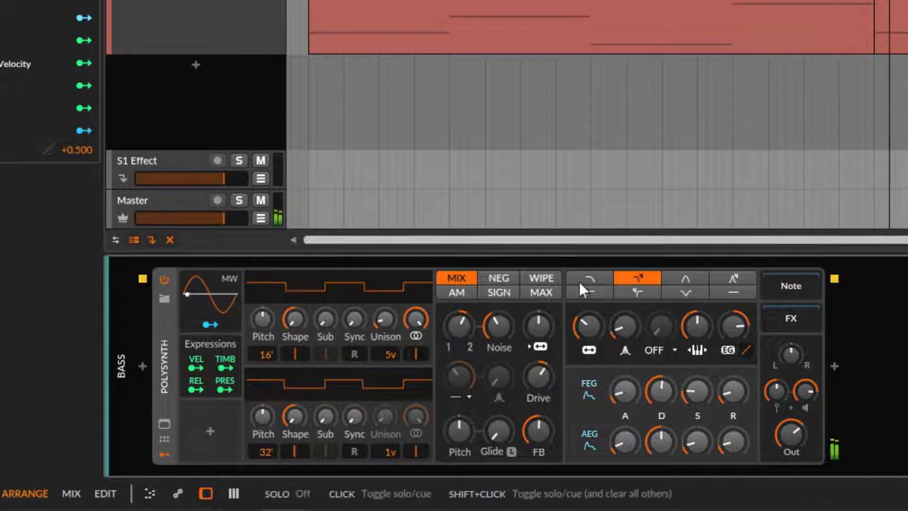
left_click_drag(795, 439, 796, 437)
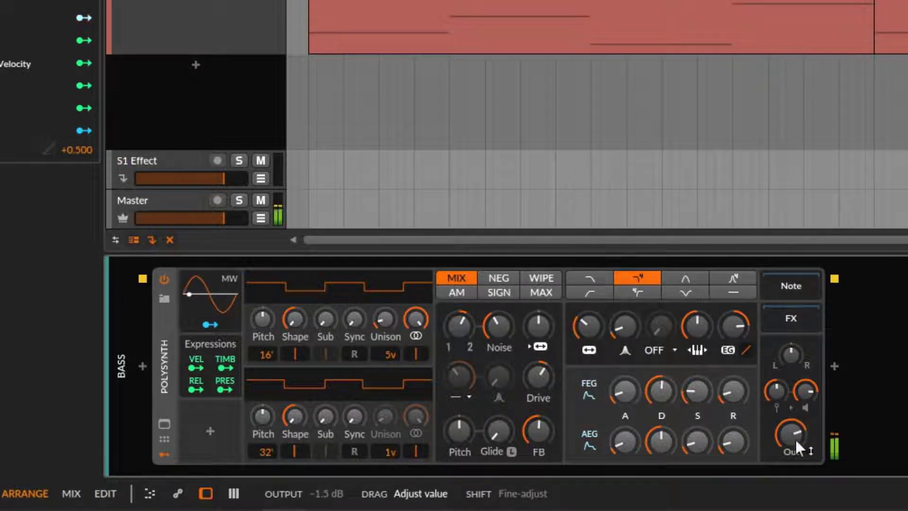
double_click(498, 323)
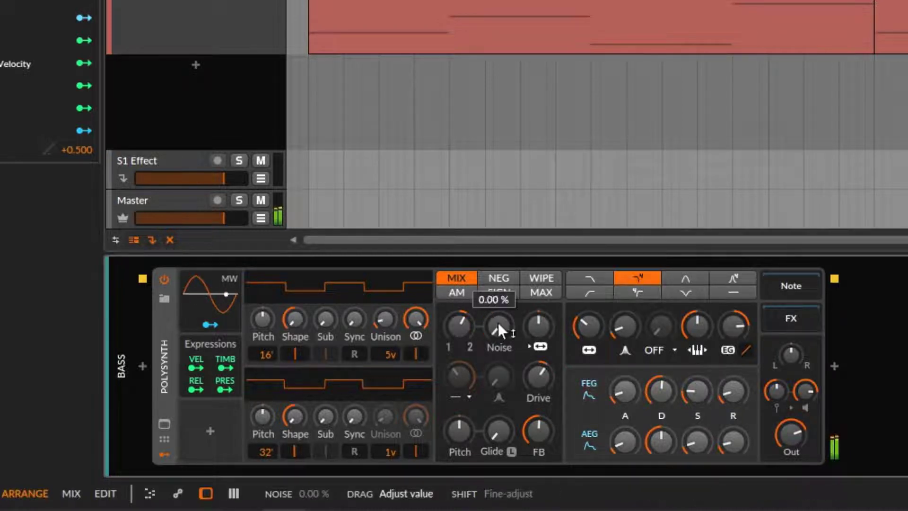
Try modulating the noise level with the filter envelope by +0.315, and delete that routing.
left_click(585, 381)
left_click_drag(498, 326, 498, 294)
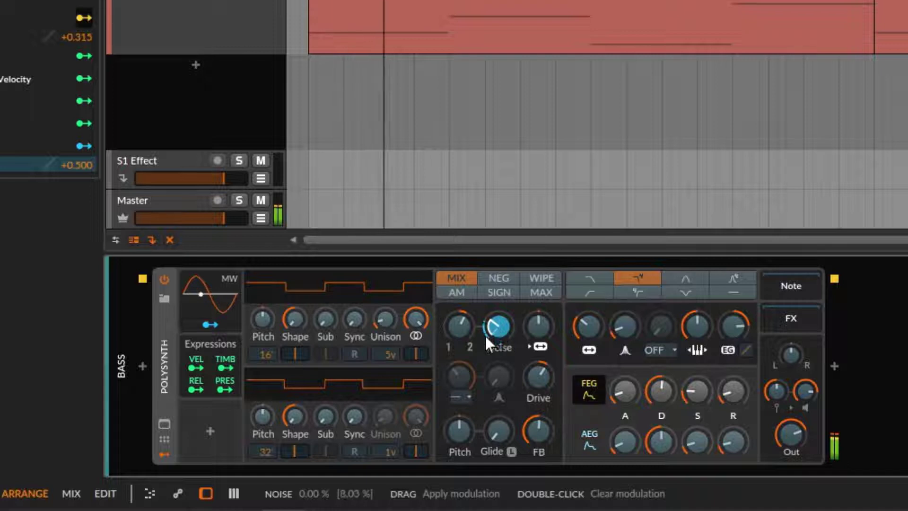
left_click(587, 393)
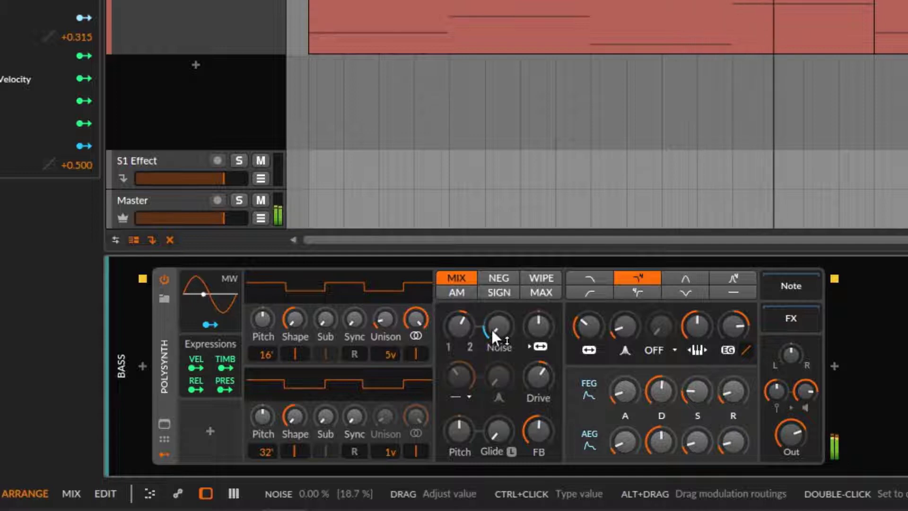
right_click(590, 385)
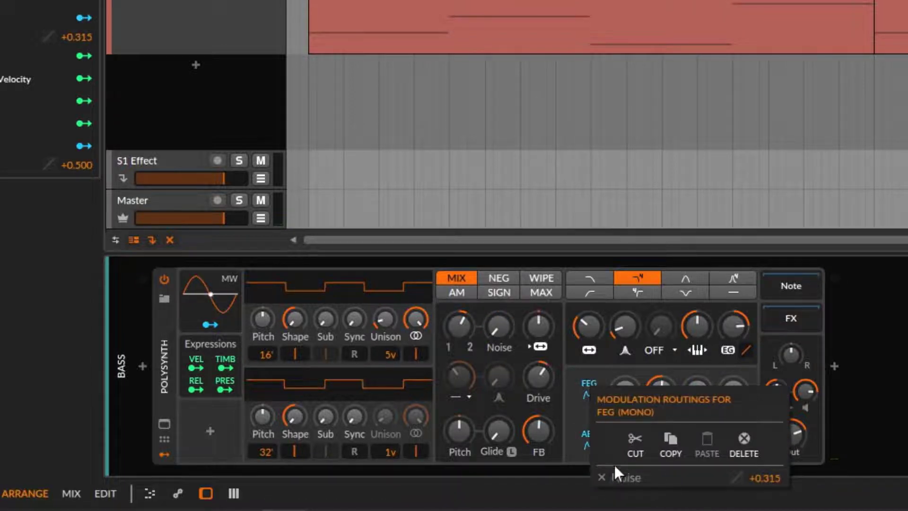
left_click(601, 477)
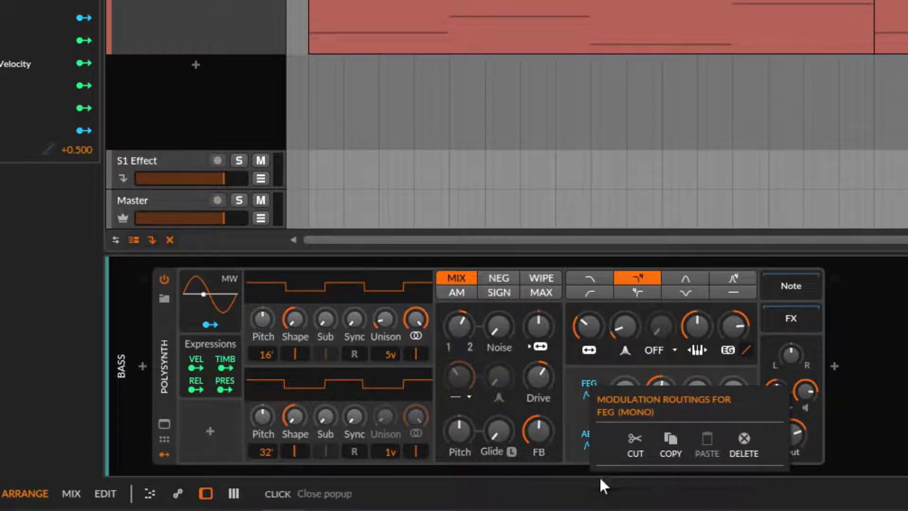
Insert an ADSR modulator into the empty modulator slot of Polysynth.
left_click(209, 434)
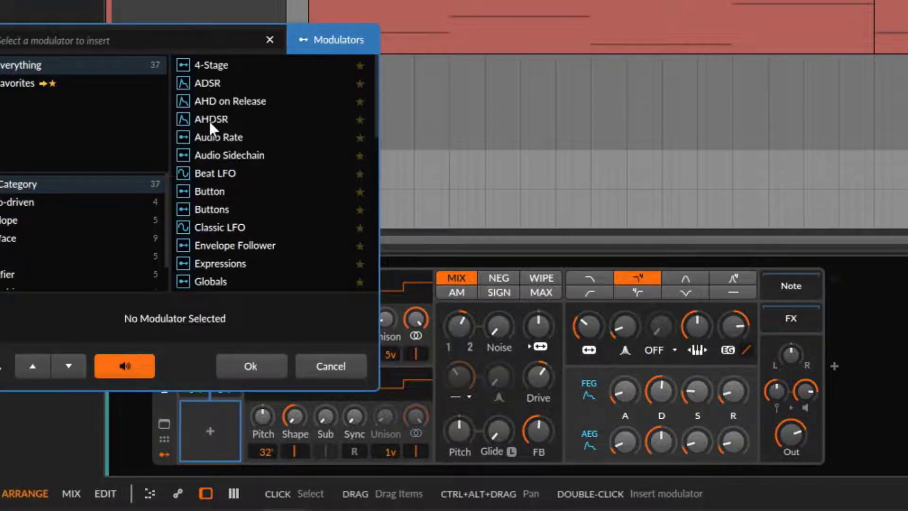
left_click(217, 84)
left_click(262, 363)
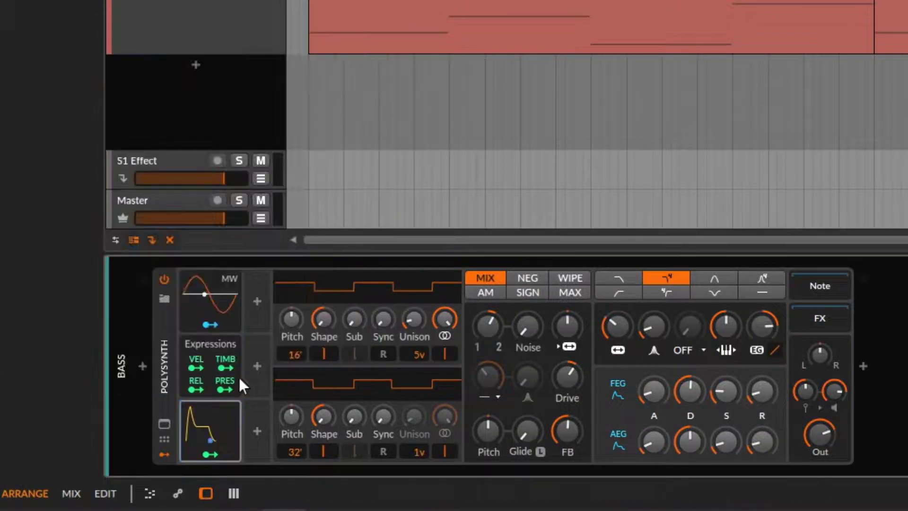
Shape the ADSR modulator as a short pluck with zero attack, sustain and release and a shorter decay, in mono mode.
left_click(197, 421)
left_click_drag(267, 430, 268, 454)
left_click_drag(308, 431, 338, 466)
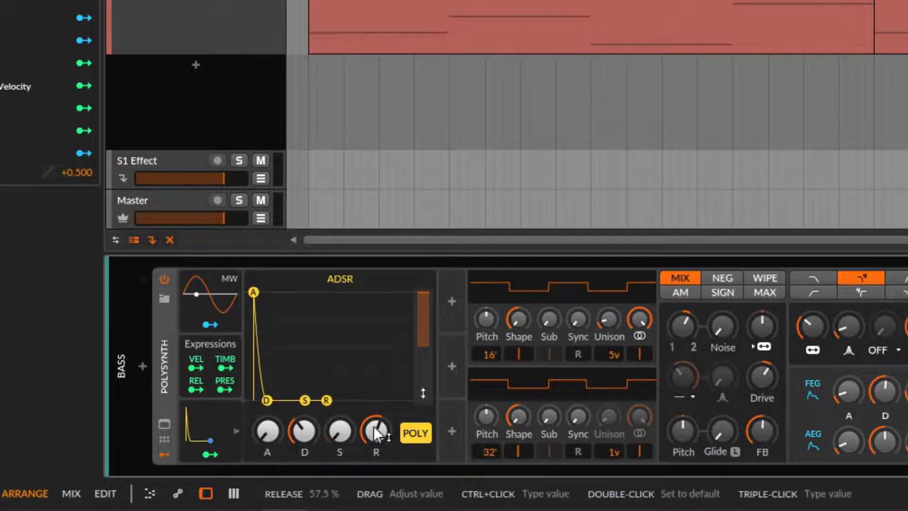
left_click_drag(373, 427, 373, 454)
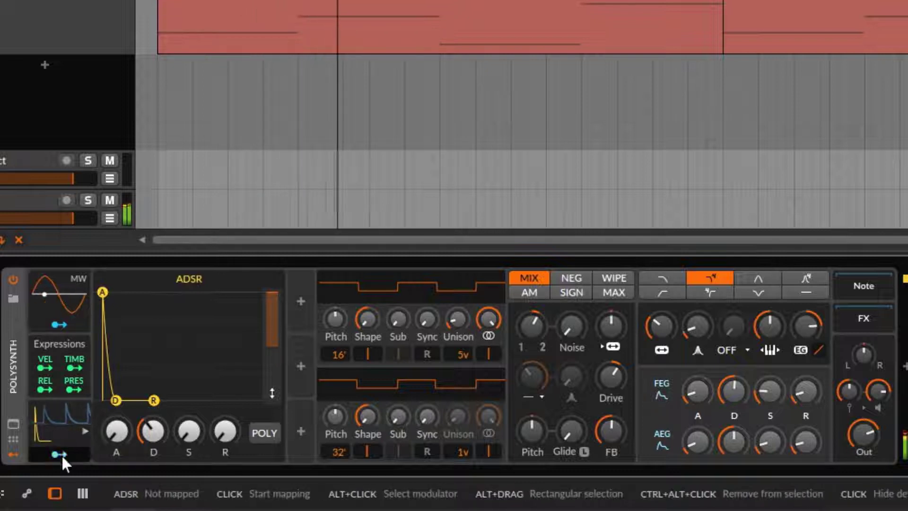
Map the ADSR modulator to the noise level with an amount of +0.285 and fine-tune the synth's output level.
left_click(62, 454)
left_click_drag(561, 337, 561, 327)
left_click_drag(571, 326, 571, 320)
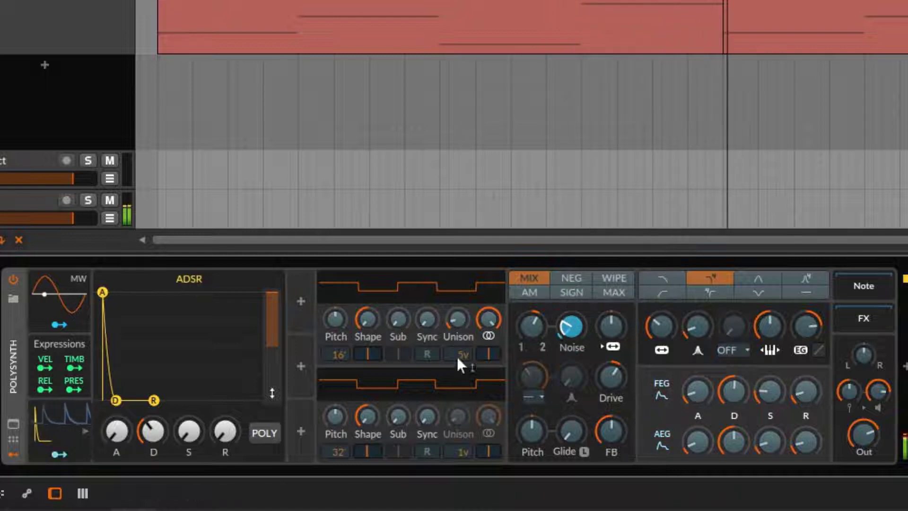
left_click(60, 453)
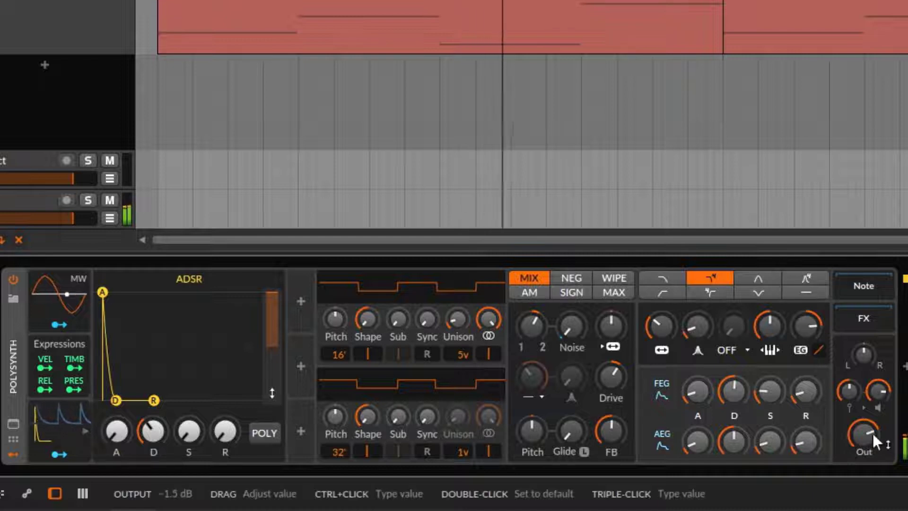
left_click_drag(872, 435, 873, 430)
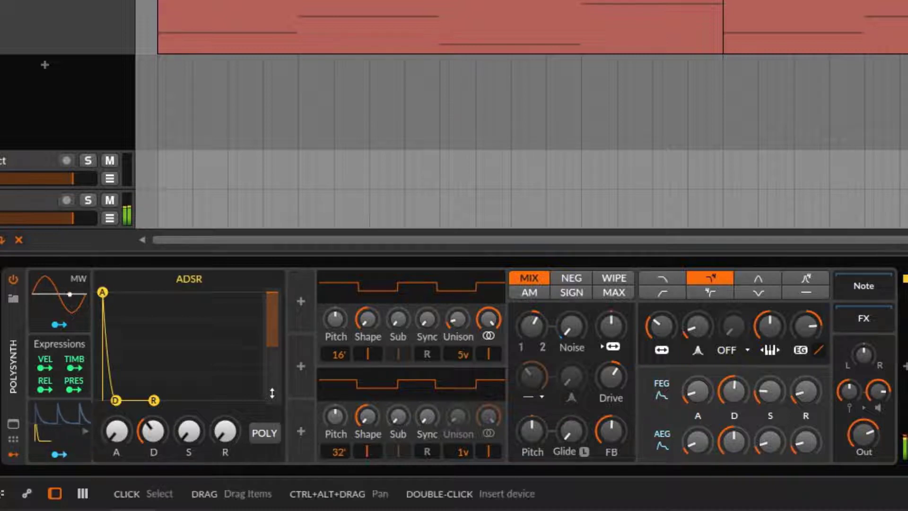
Add EQ+ followed by a Compressor to Polysynth's FX chain, and stop playback.
left_click_drag(907, 28, 833, 279)
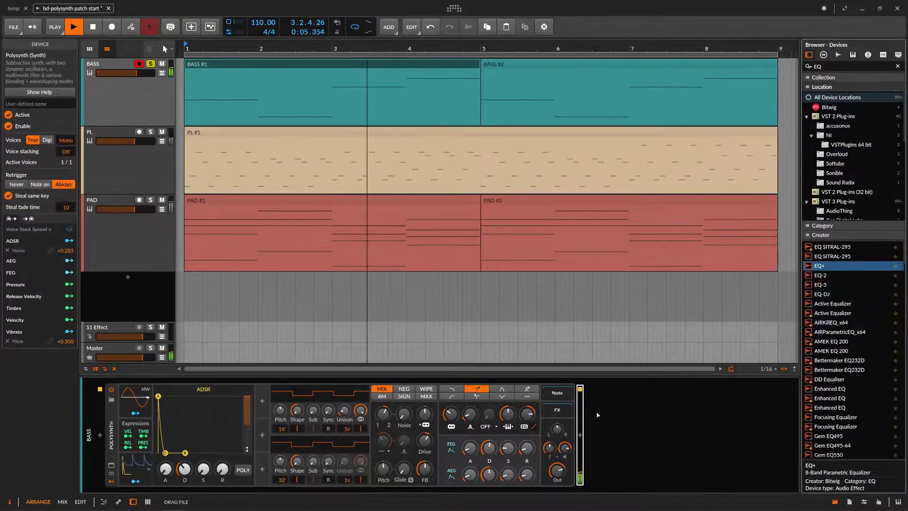
left_click_drag(597, 415, 572, 444)
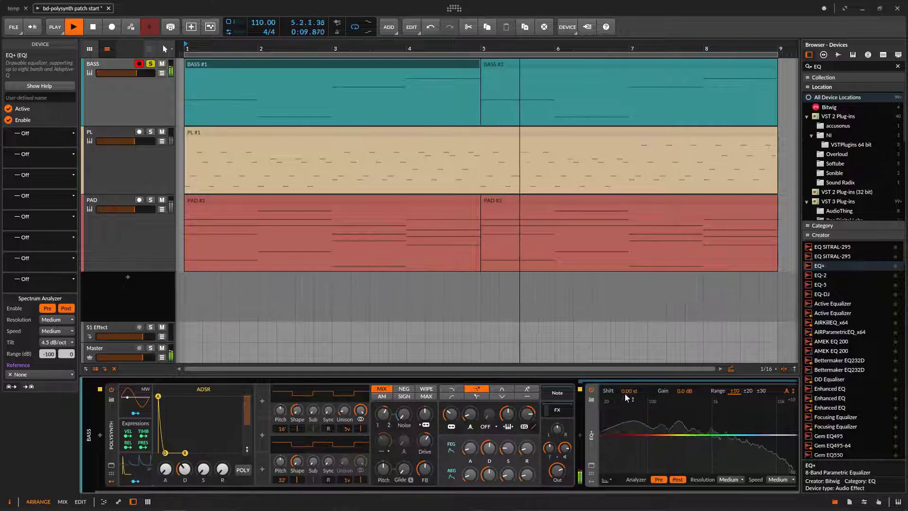
double_click(823, 66)
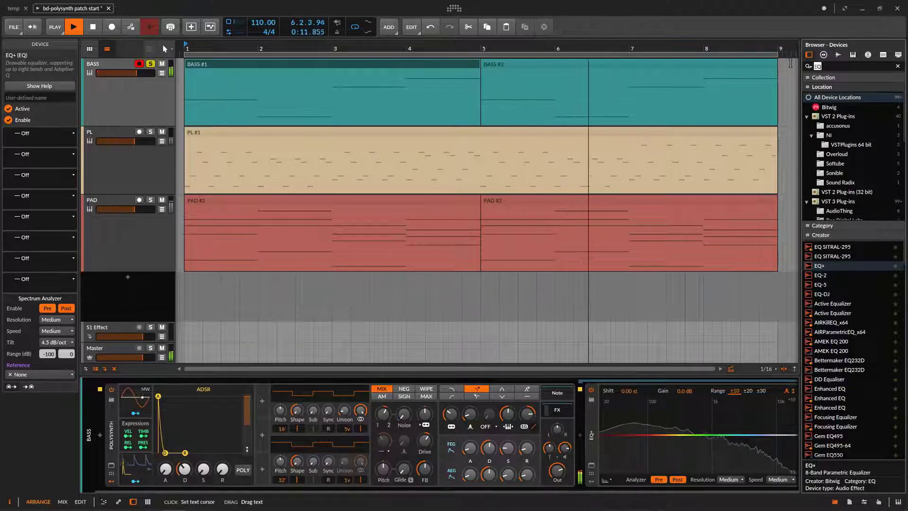
type("COMP")
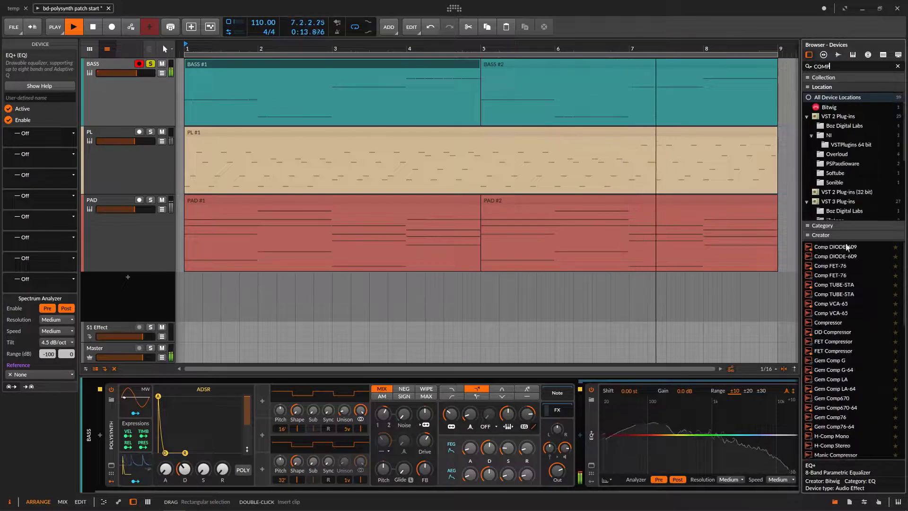
left_click(95, 29)
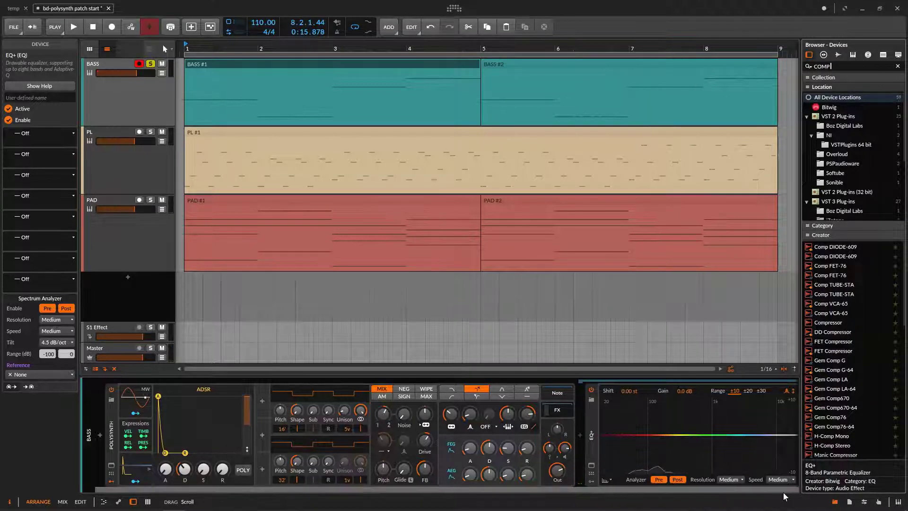
left_click(643, 492)
double_click(828, 323)
Add TAL-Chorus-LX and Reverb after the Compressor in the FX chain, and close the chorus plug-in window.
left_click_drag(601, 491, 771, 491)
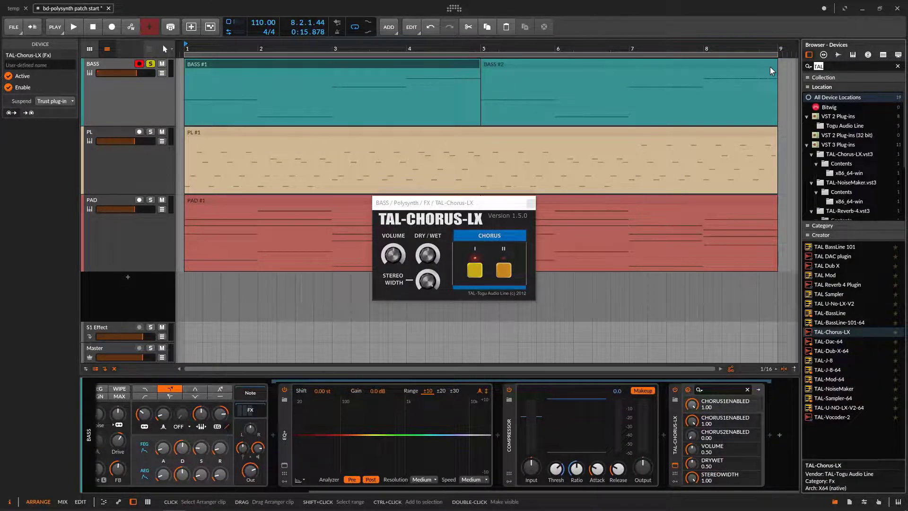
type("REVER")
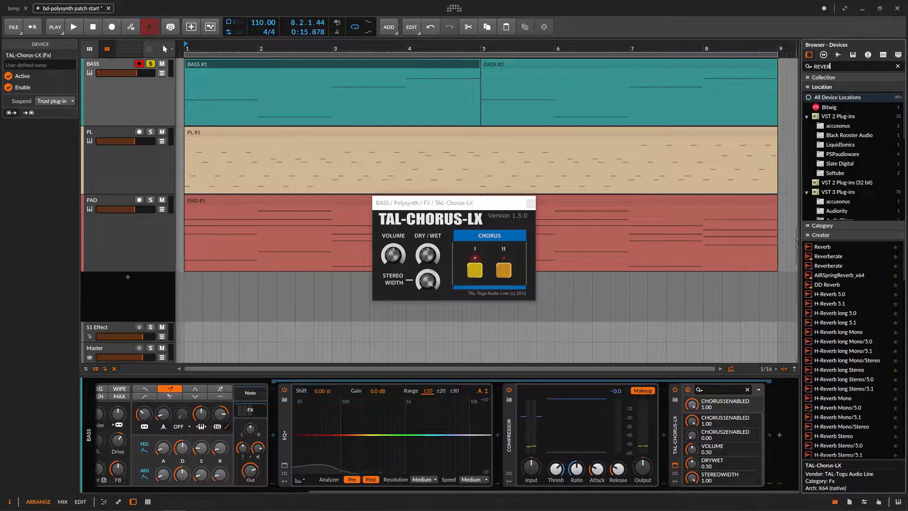
left_click_drag(823, 246, 769, 413)
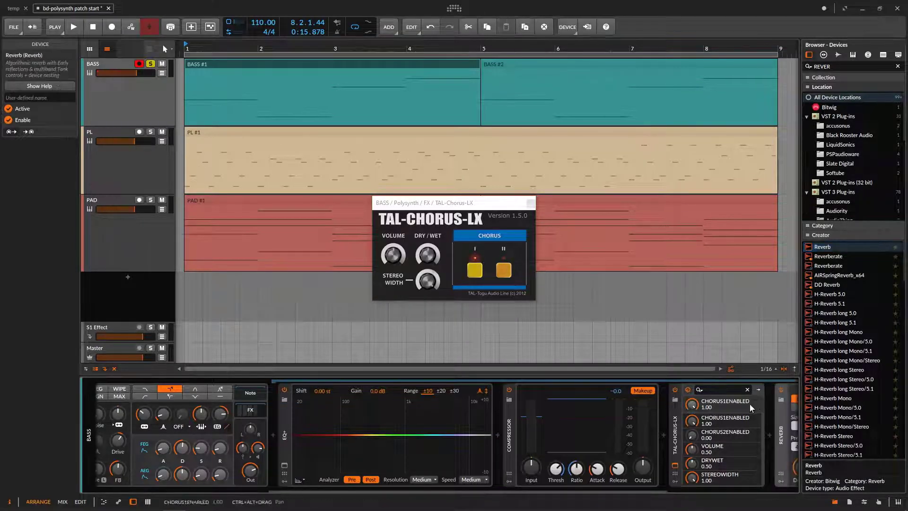
left_click(531, 202)
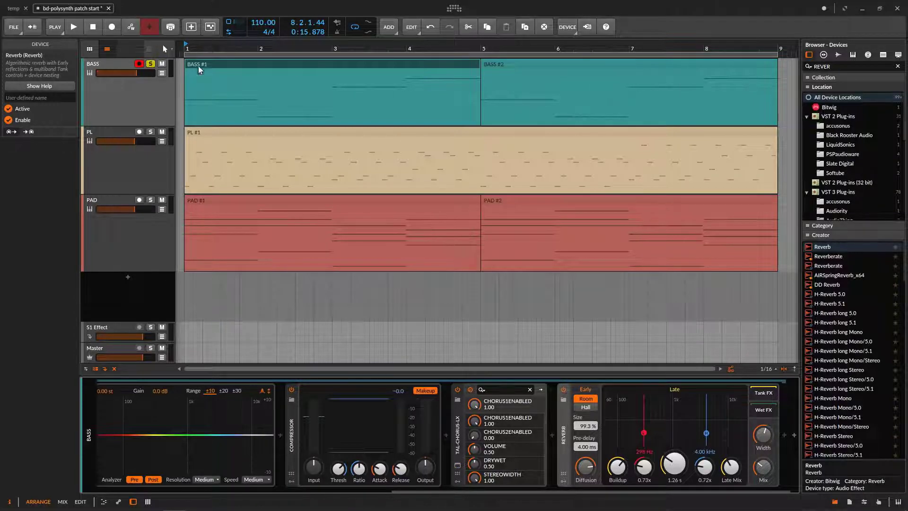
Bypass the Reverb, TAL-Chorus-LX and Compressor so that only EQ+ is active in the chain, and start playback.
left_click(565, 390)
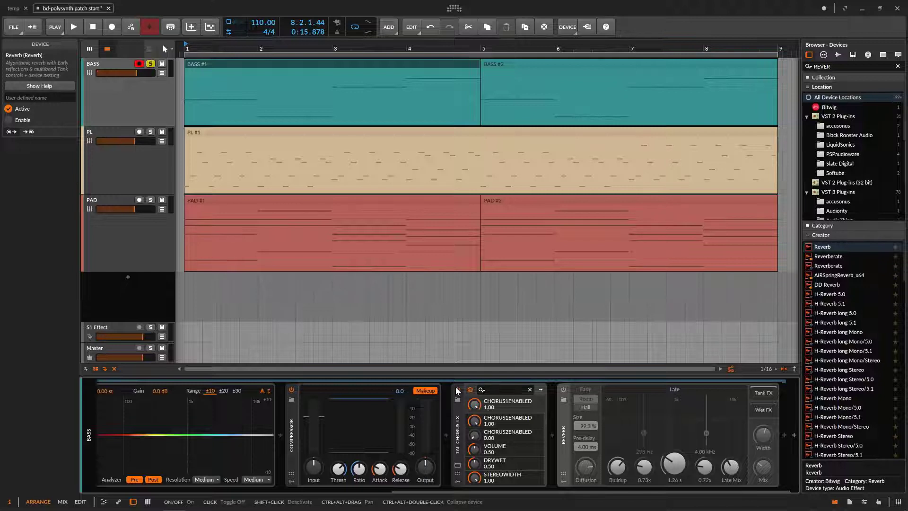
scroll(468, 417, "up", 3)
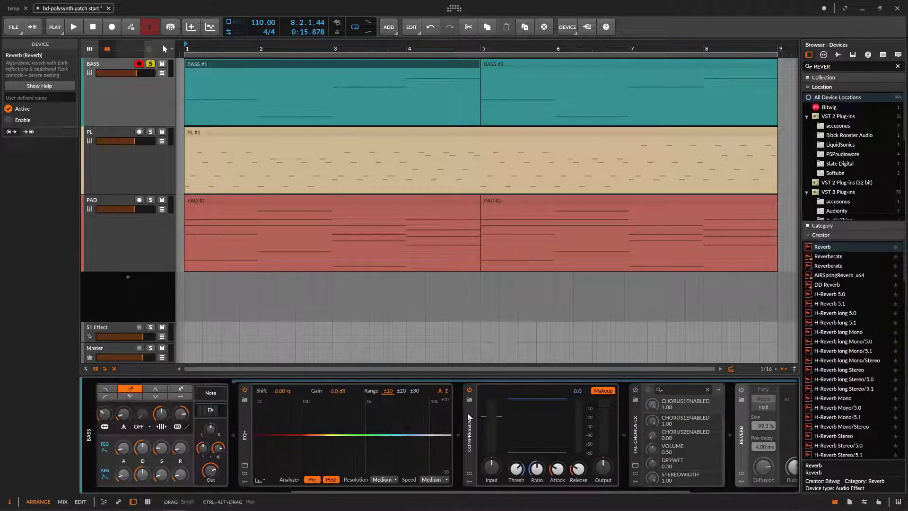
left_click(469, 391)
scroll(290, 457, "up", 2)
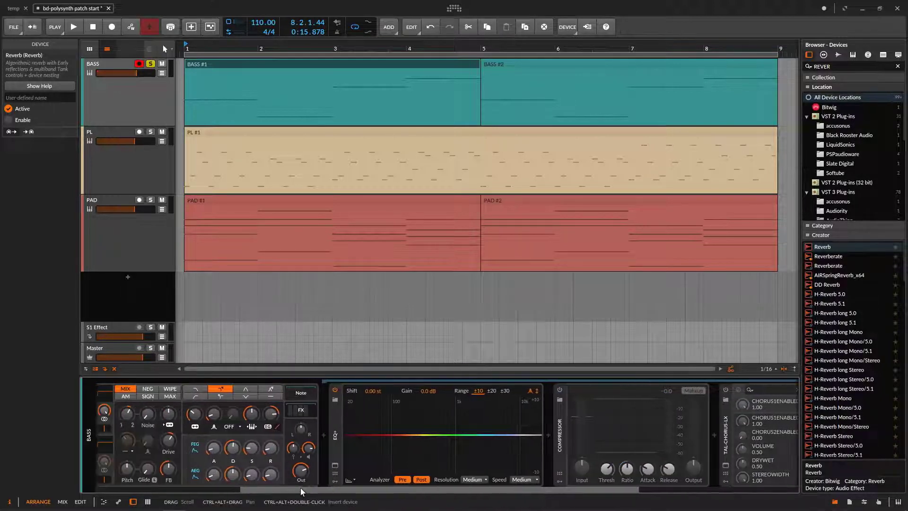
key("space")
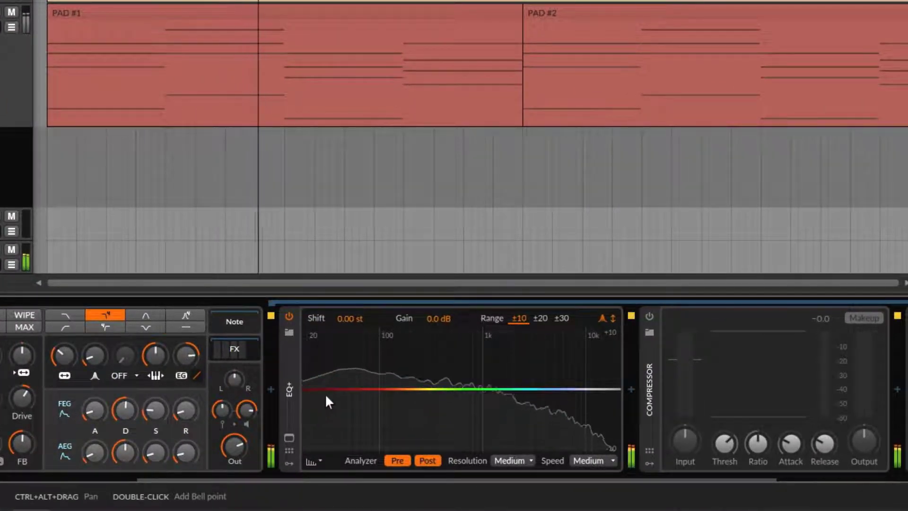
Add a band in EQ+ and make it a 24 dB/oct low-cut at about 35.4 Hz with a Q of about 0.98.
left_click(328, 388)
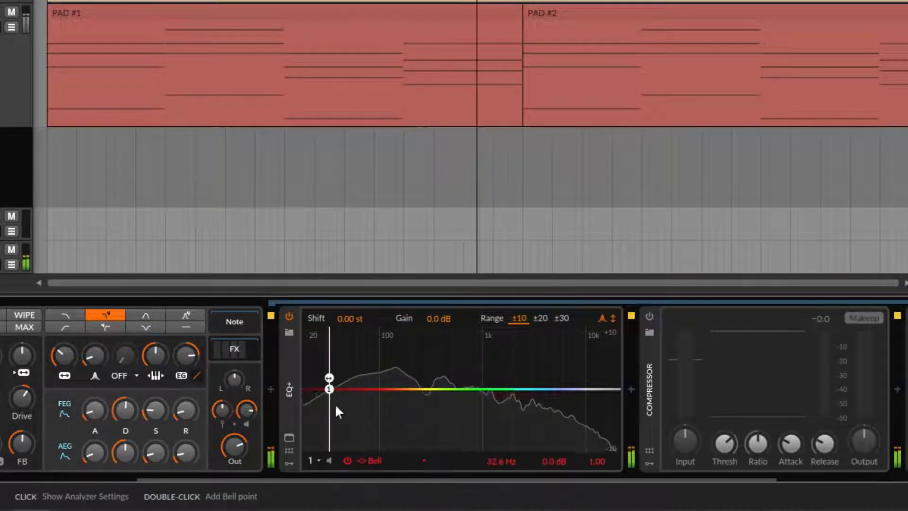
left_click(386, 462)
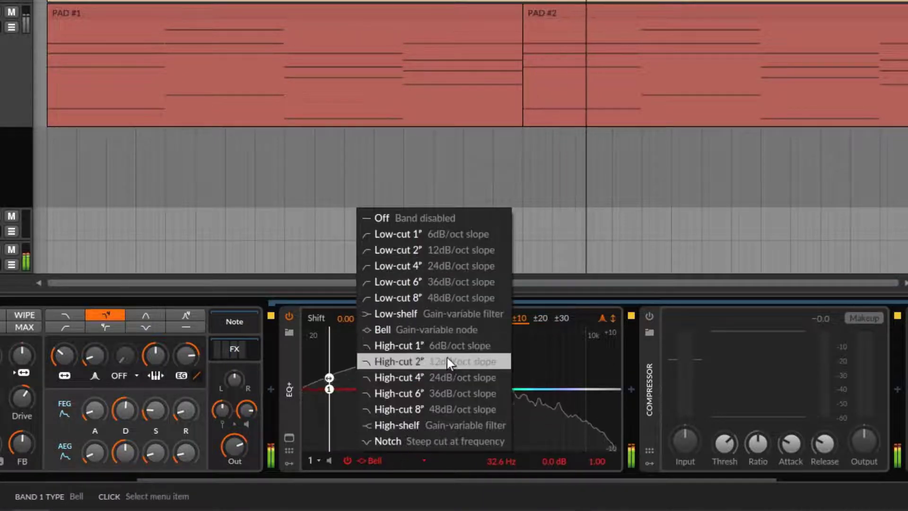
left_click(435, 263)
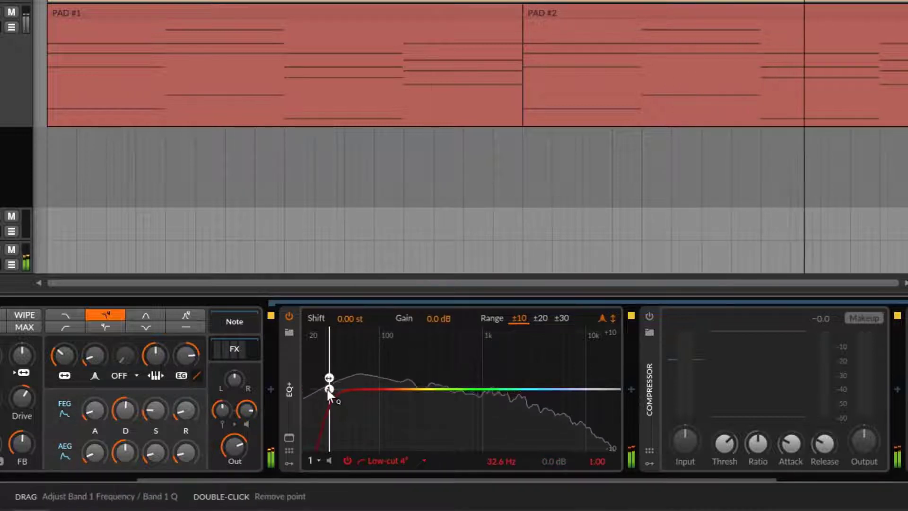
left_click_drag(326, 388, 330, 389)
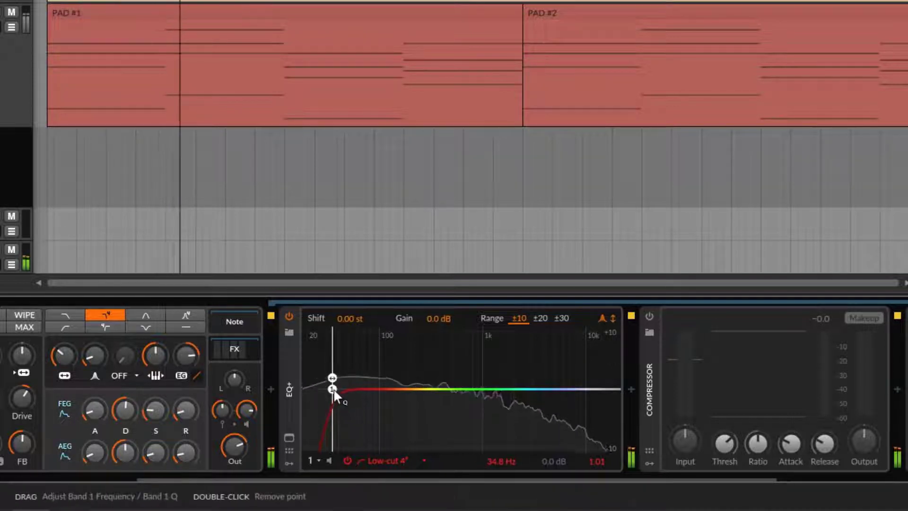
mouse_move(334, 391)
left_mouse_down()
mouse_move(347, 393)
mouse_move(334, 392)
left_mouse_up()
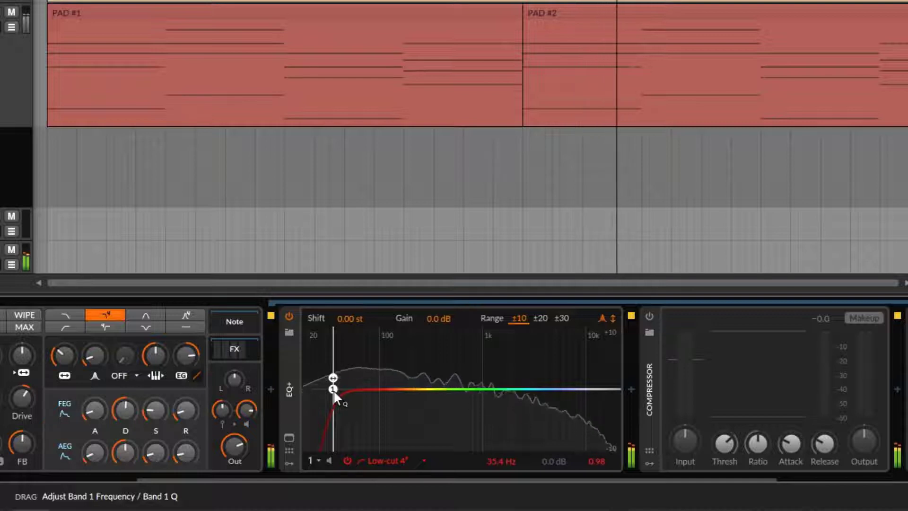
Add a narrowed bell cut of about -2.3 dB at 309 Hz and a +1.9 dB bell boost at 93.2 Hz, then raise Polysynth's output level.
left_click_drag(417, 389, 431, 402)
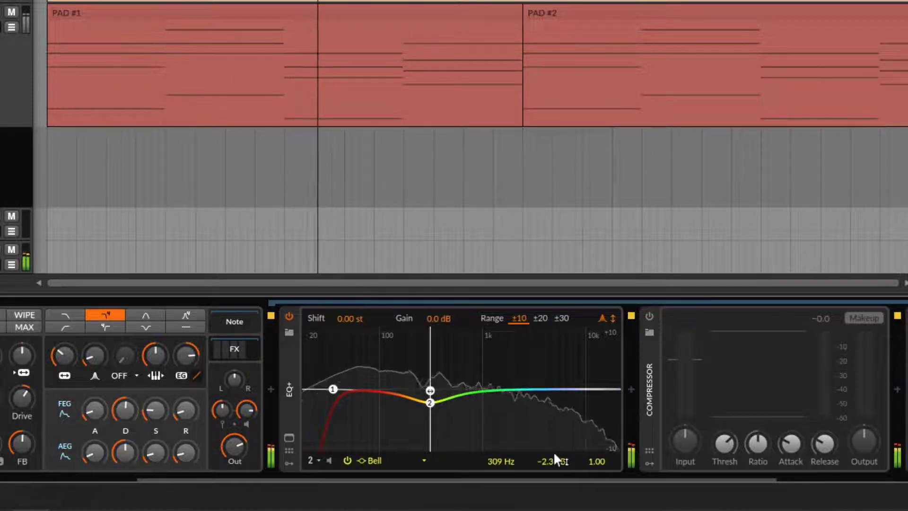
left_click_drag(595, 461, 595, 438)
left_click_drag(376, 388, 376, 375)
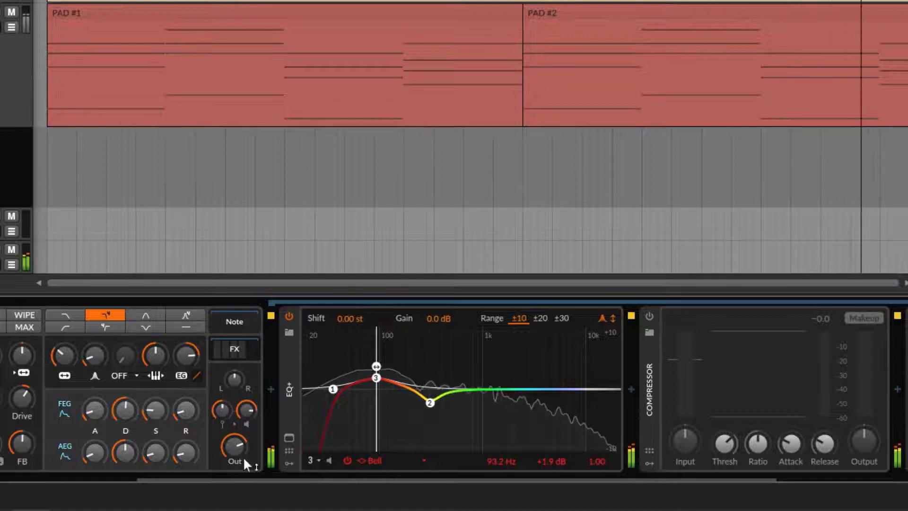
left_click_drag(246, 462, 245, 458)
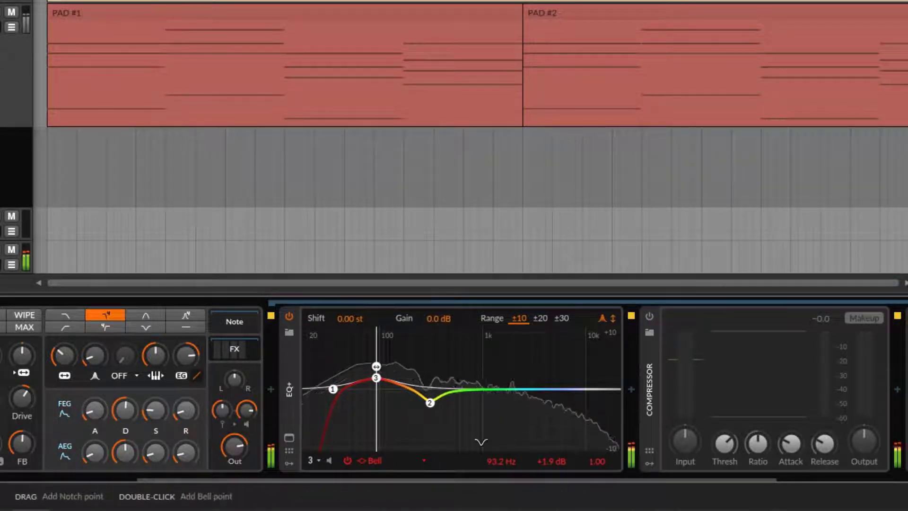
Add a 12 dB/oct high-cut band at about 6.13 kHz and a +1.5 dB bell boost at about 2.03 kHz.
left_click(589, 389)
left_click(377, 460)
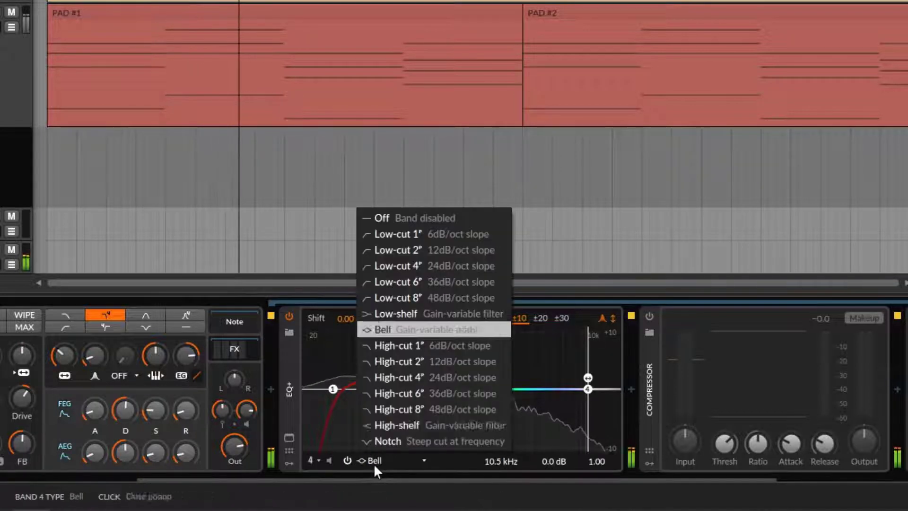
left_click(442, 364)
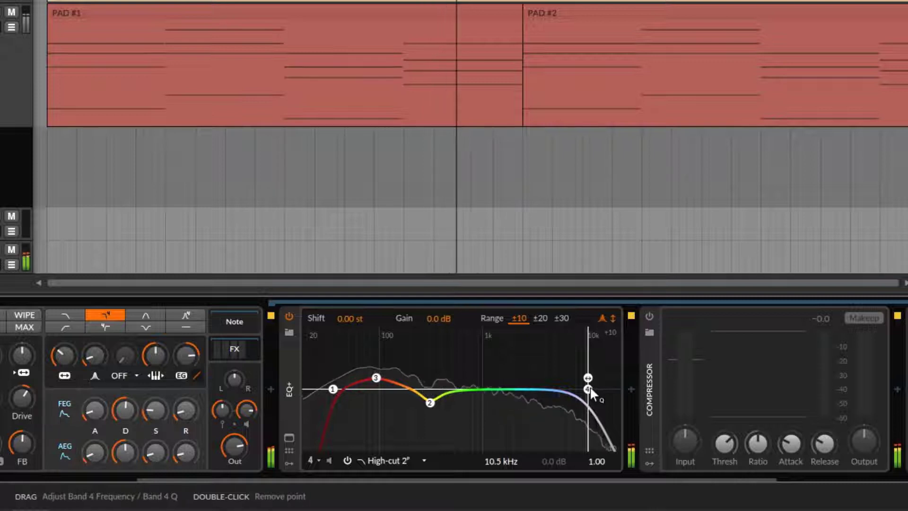
left_click_drag(590, 387, 564, 387)
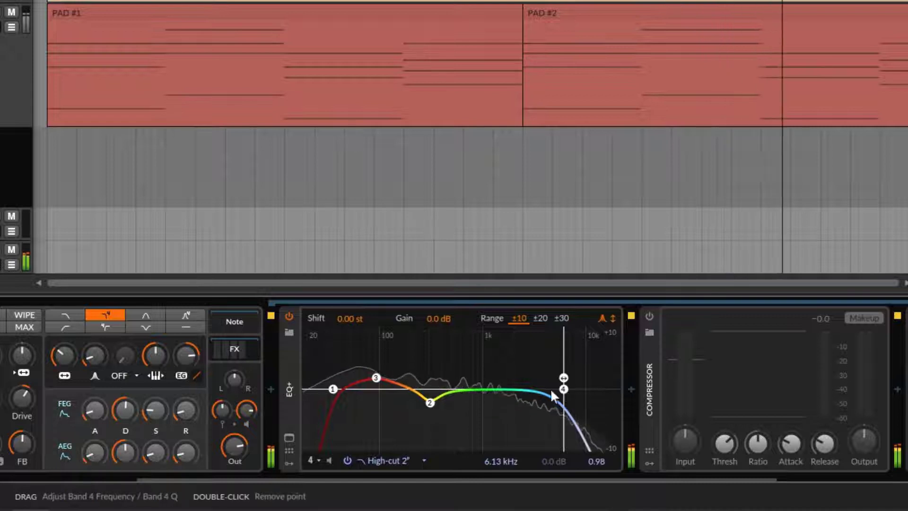
left_click_drag(505, 387, 515, 381)
Switch the Compressor back on with its threshold raised to the top, and try out Polysynth's gain setting against its input level.
left_click_drag(502, 475, 620, 480)
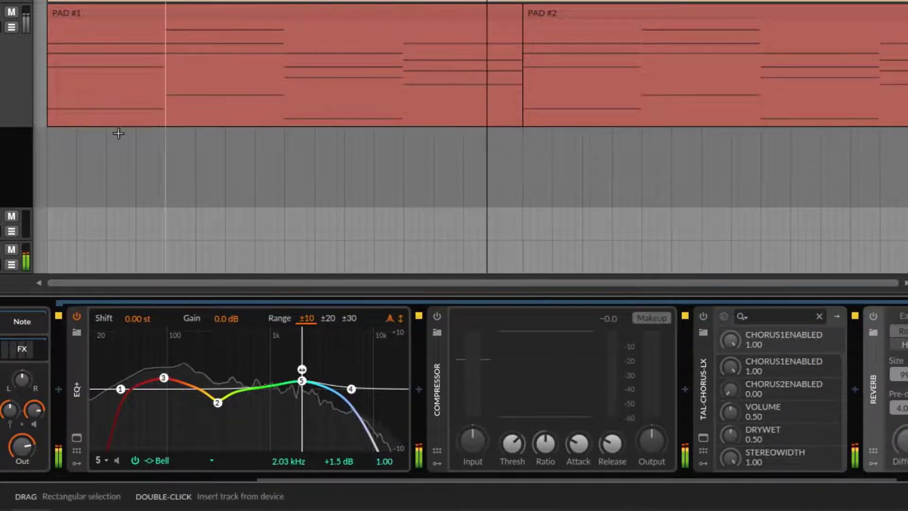
left_click(437, 315)
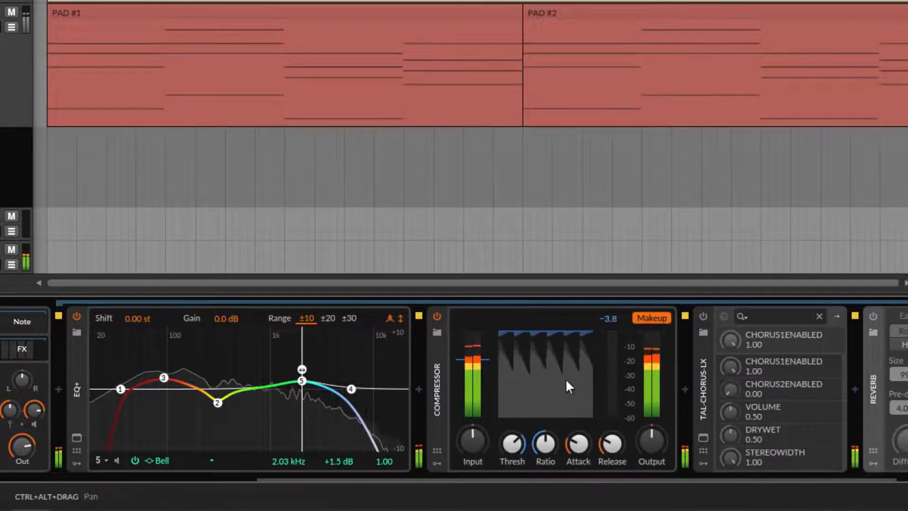
left_click_drag(500, 436, 501, 379)
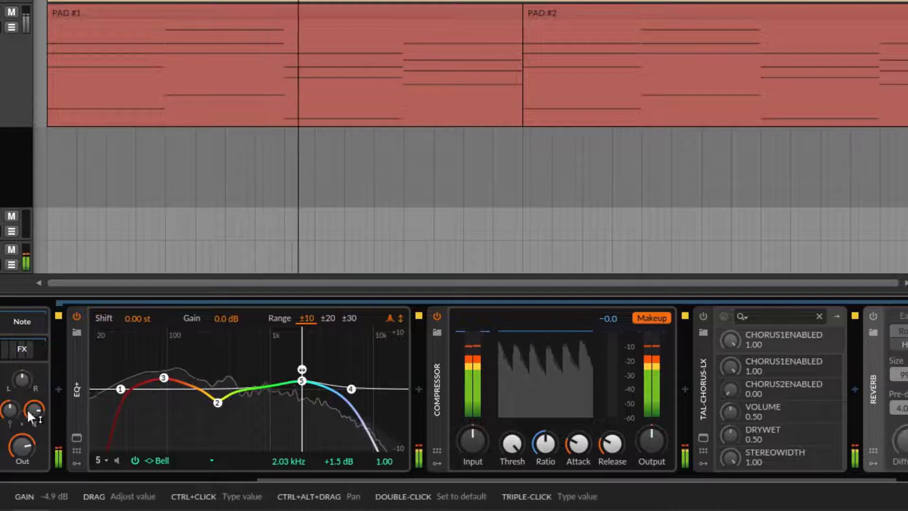
left_click_drag(22, 378, 21, 380)
double_click(22, 378)
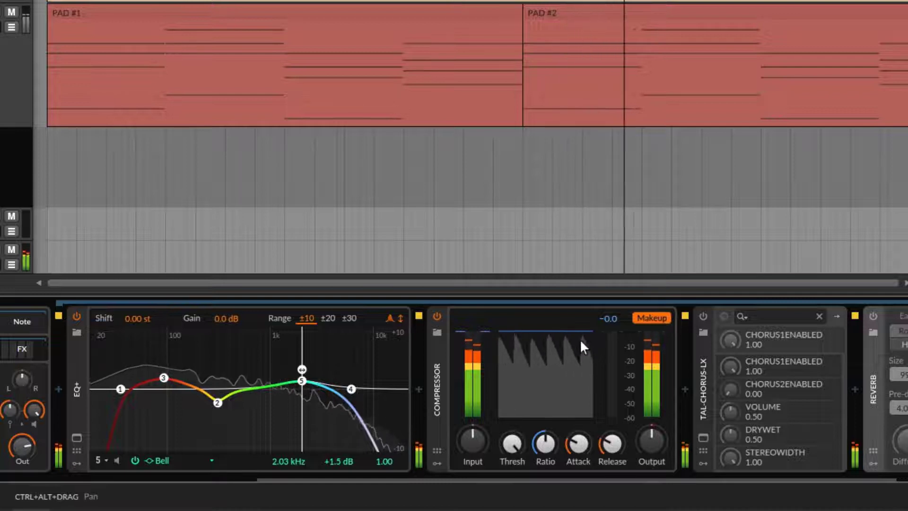
left_click_drag(22, 378, 22, 403)
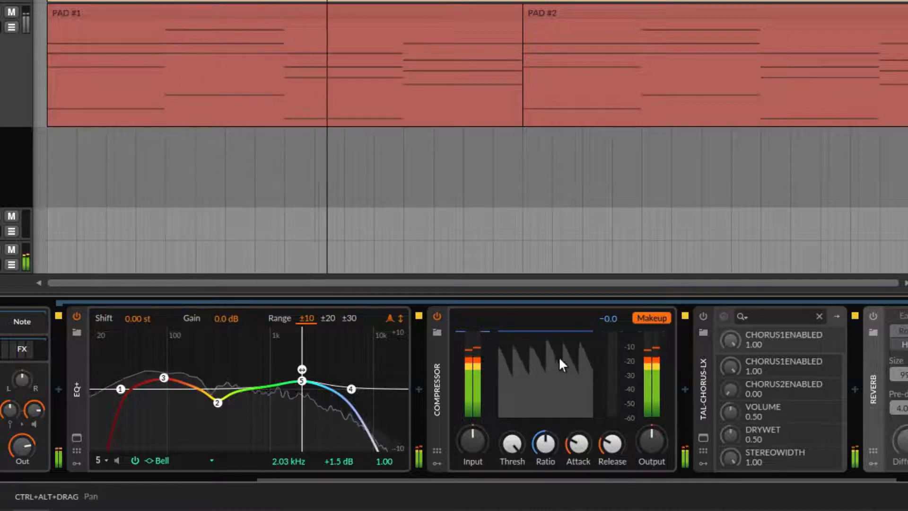
Set the Compressor to maximum attack, a release of 38.9 ms and a threshold of about -23.9 dB.
left_click_drag(575, 445, 574, 417)
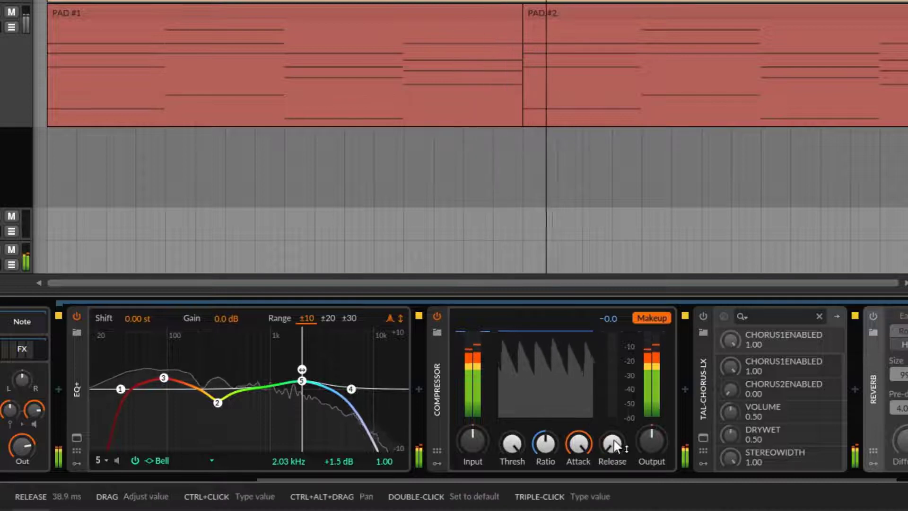
left_click_drag(512, 445, 512, 495)
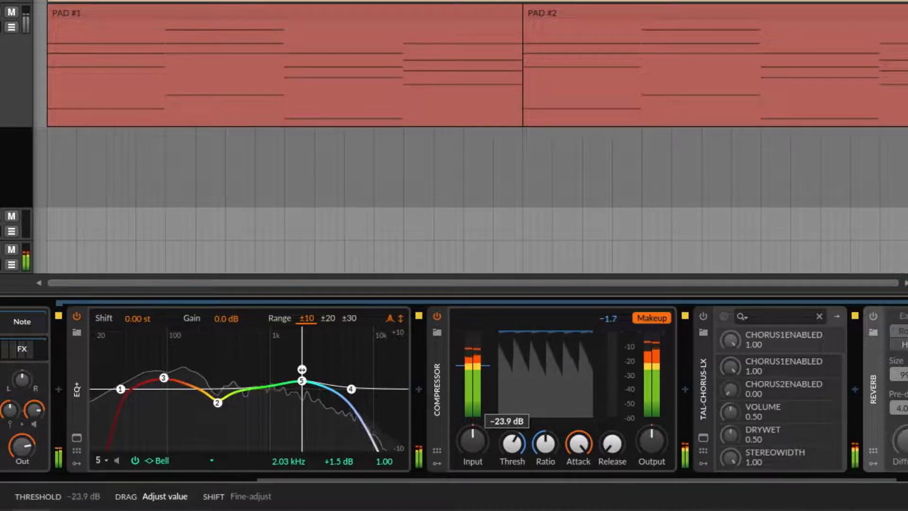
left_click_drag(512, 498, 512, 497)
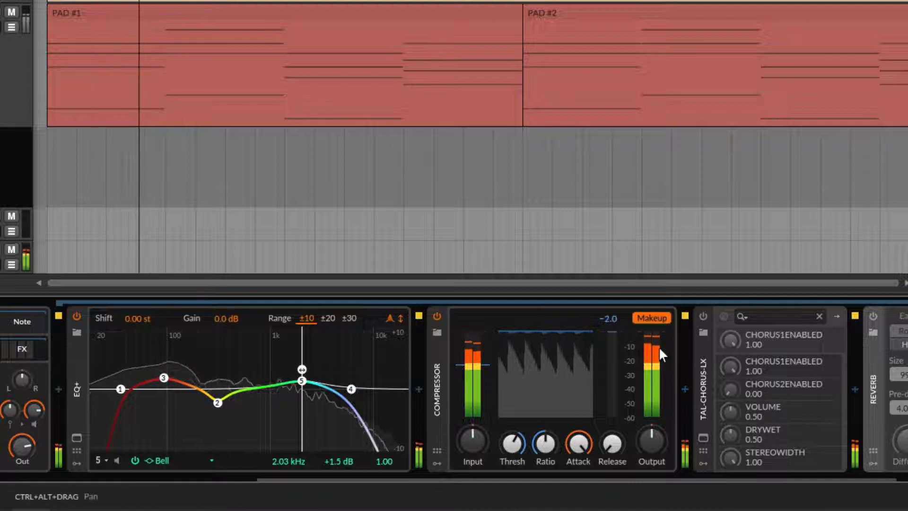
Lower the Compressor's output gain to -4.8 dB and compare the sound with the Compressor bypassed and active.
mouse_move(651, 439)
left_mouse_down()
mouse_move(652, 453)
mouse_move(659, 441)
mouse_move(652, 441)
left_mouse_up()
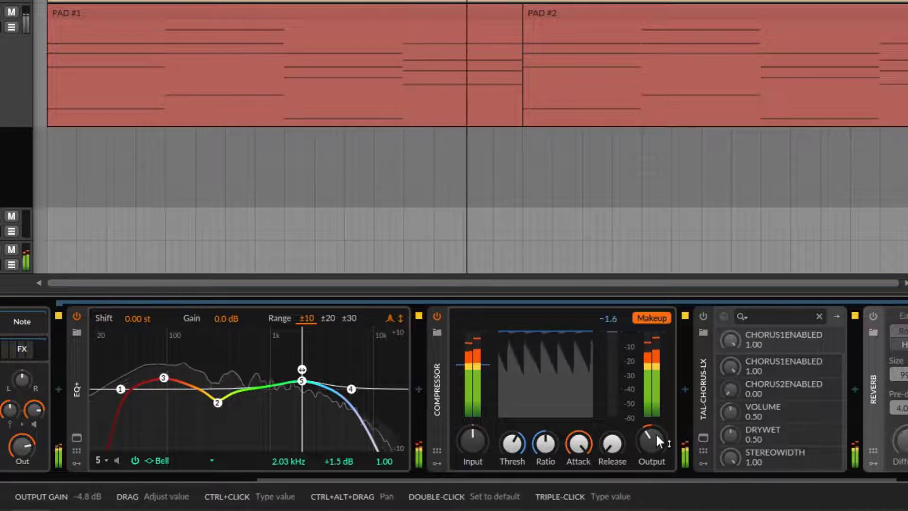
left_click(437, 316)
left_click(437, 316)
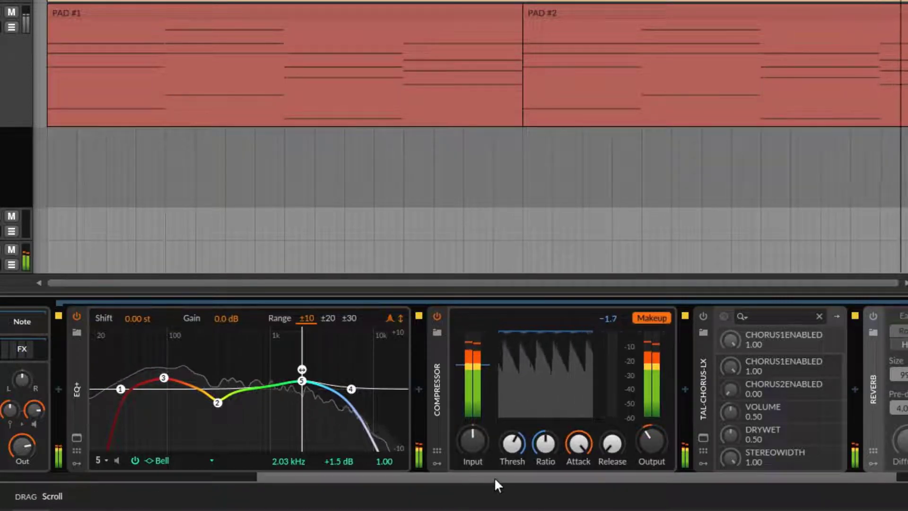
Enable TAL-Chorus-LX and, in its plug-in window, set the stereo width to 0.58 and the volume to 0.44.
left_click_drag(495, 477, 496, 475)
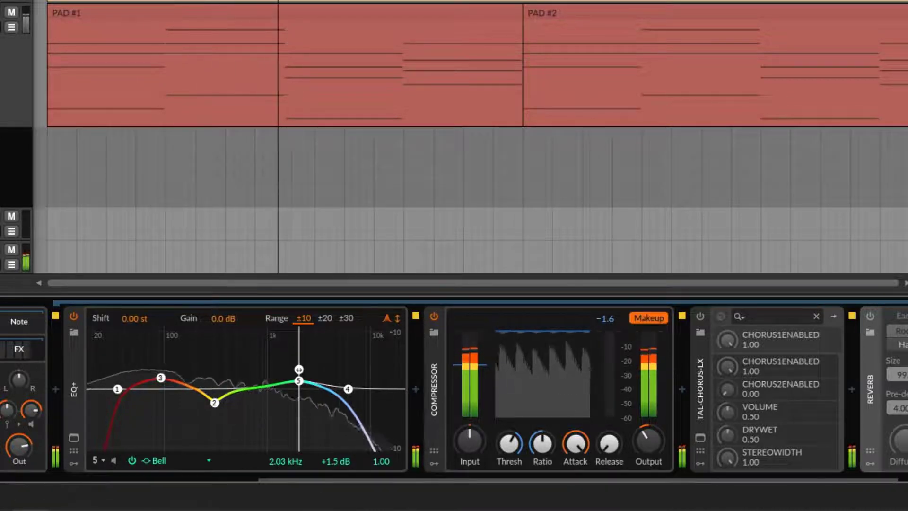
left_click(702, 317)
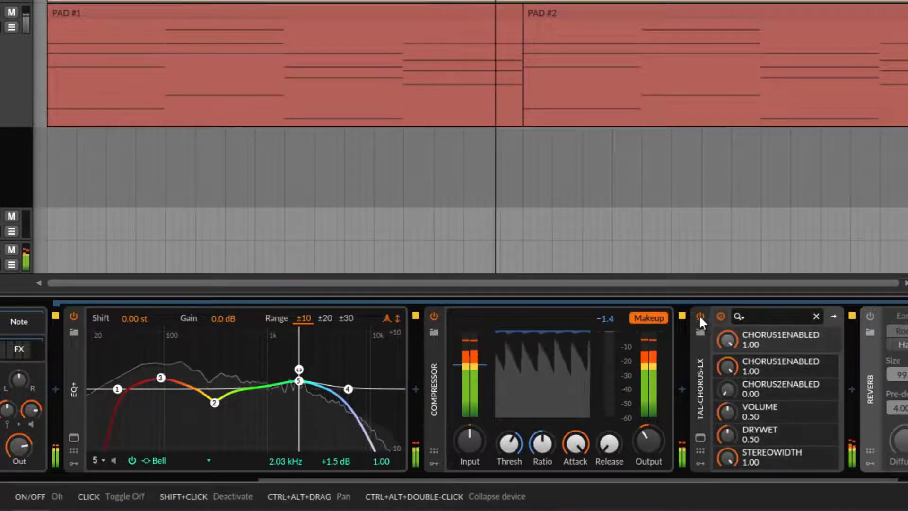
left_click(699, 437)
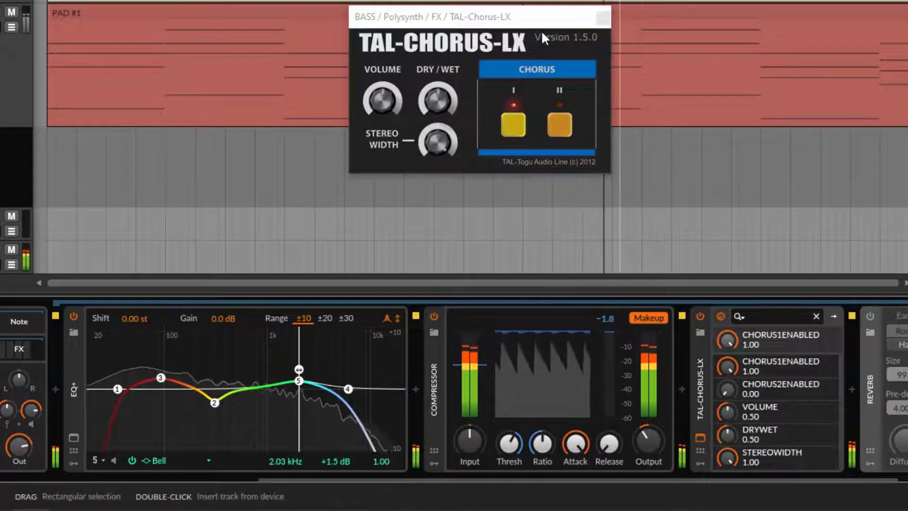
left_click_drag(538, 27, 552, 23)
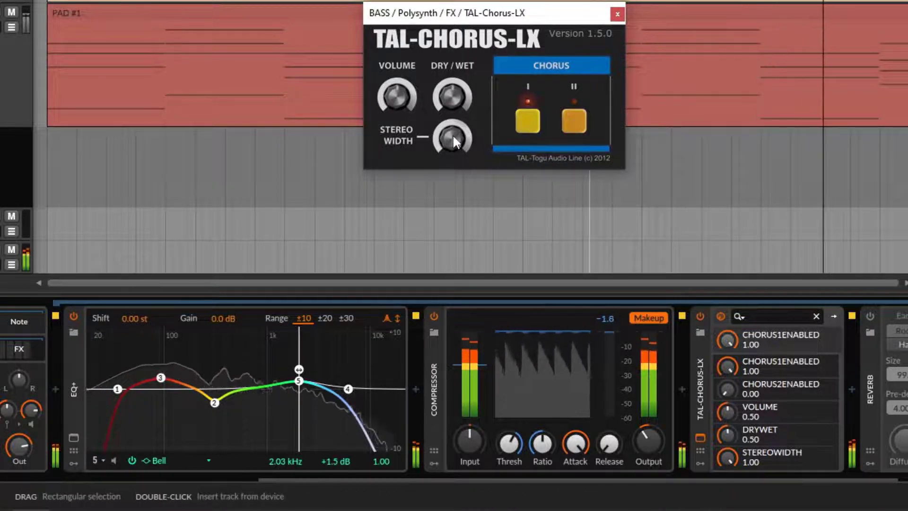
left_click_drag(453, 135, 456, 278)
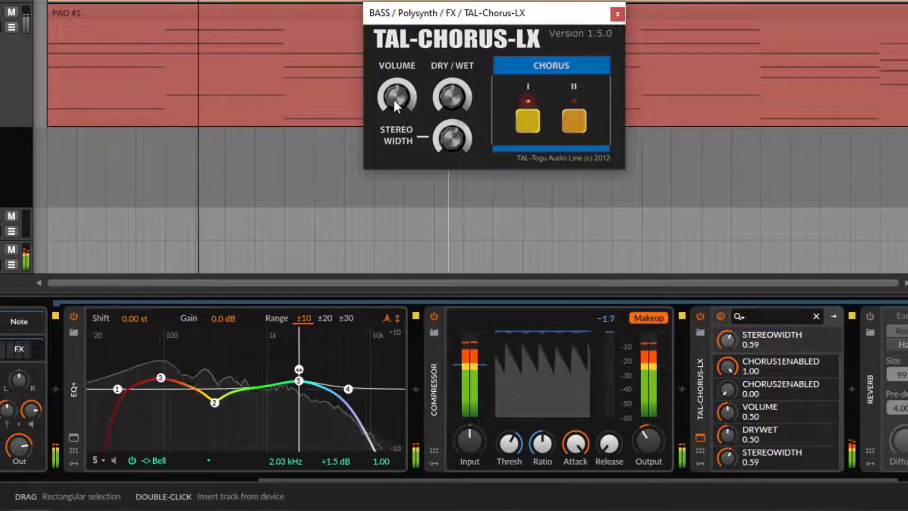
mouse_move(395, 94)
left_mouse_down()
mouse_move(394, 119)
mouse_move(403, 97)
left_mouse_up()
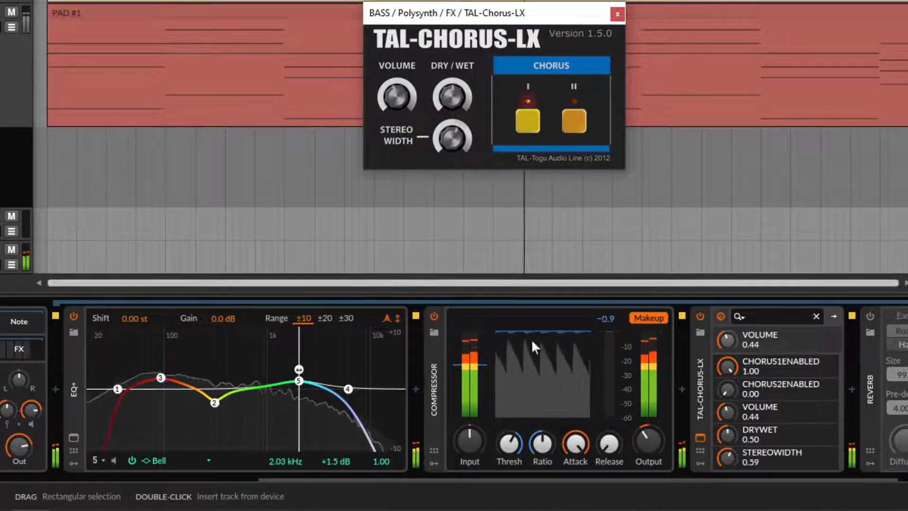
scroll(618, 475, "right", 5)
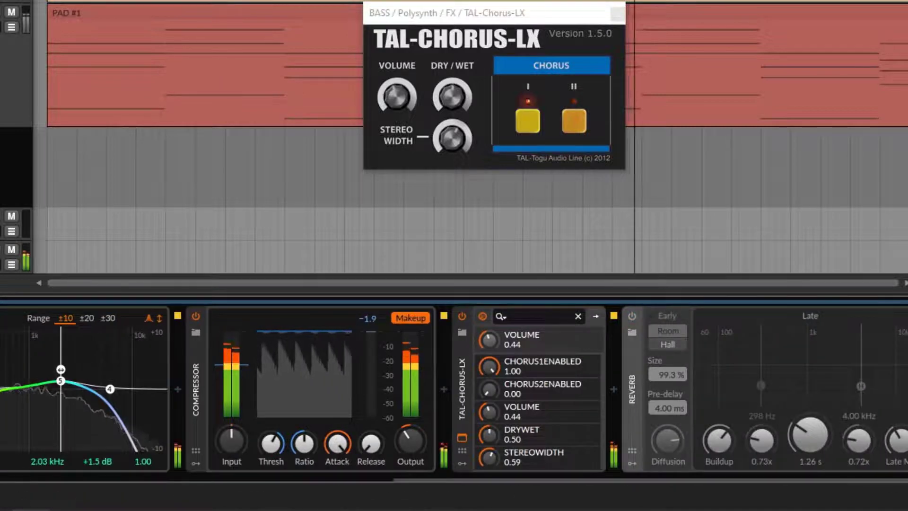
left_click_drag(451, 140, 452, 145)
Enable the Reverb on the BASS chain, load its Room Two preset after comparing it with Room One, and lower the mix slightly.
left_click(632, 315)
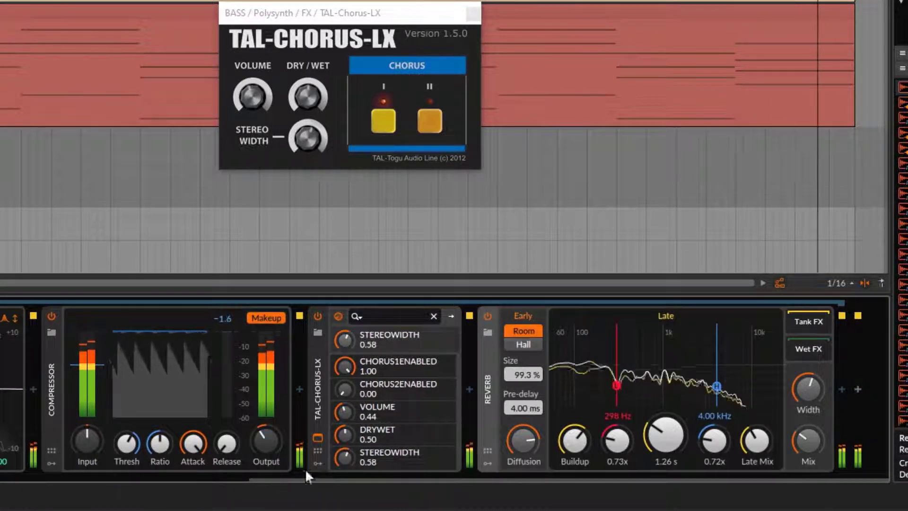
left_click(488, 332)
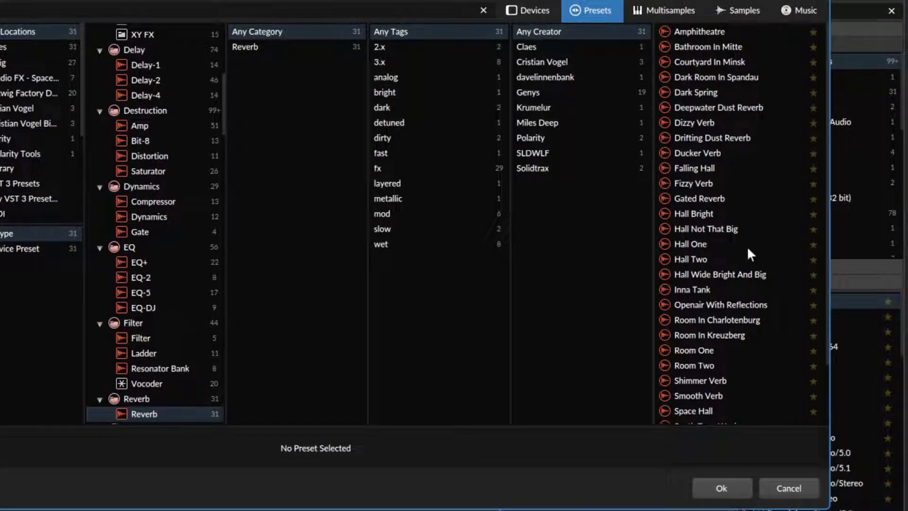
left_click(707, 362)
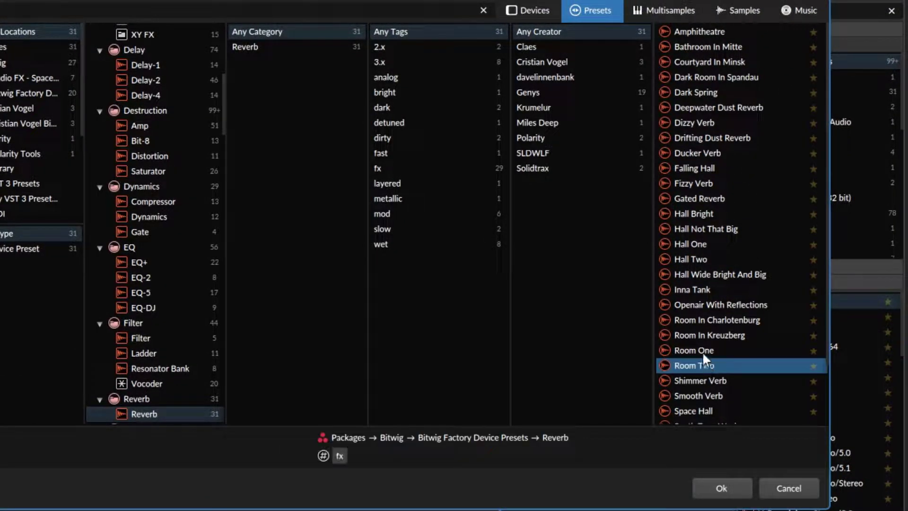
left_click(703, 351)
left_click(711, 364)
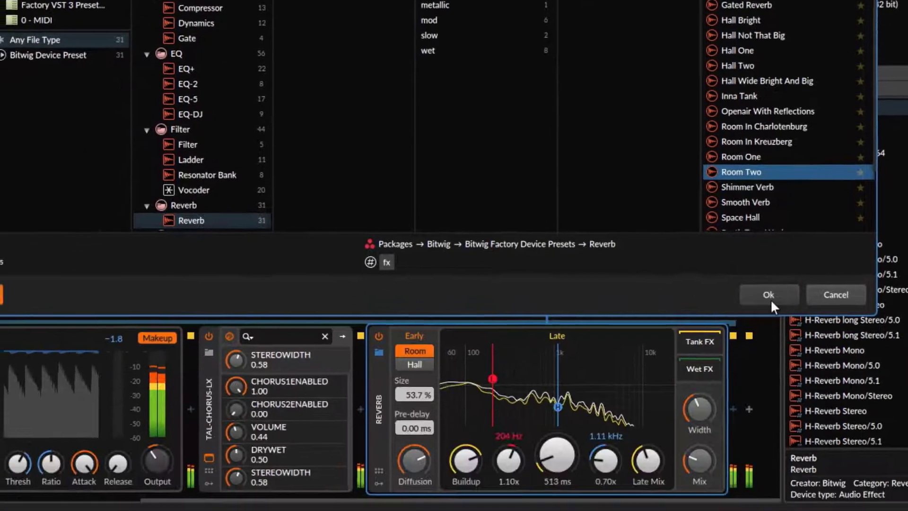
left_click(732, 456)
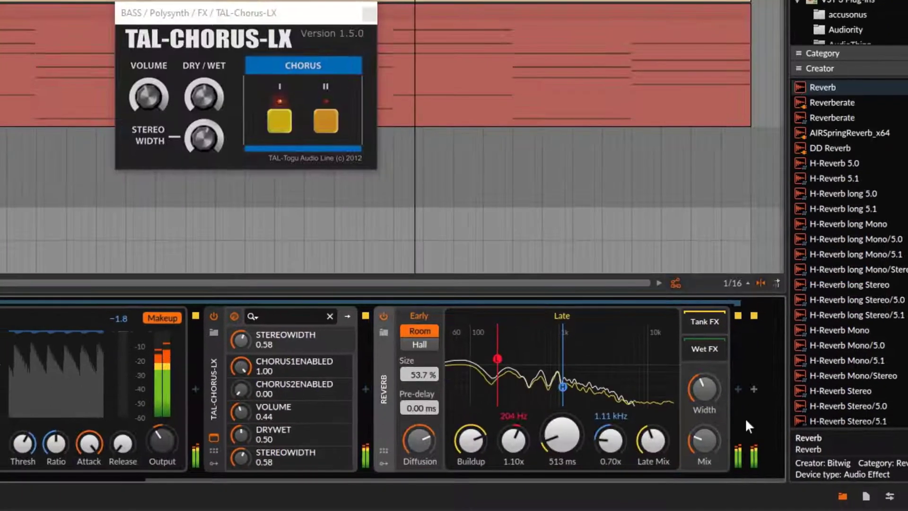
left_click_drag(712, 440, 712, 449)
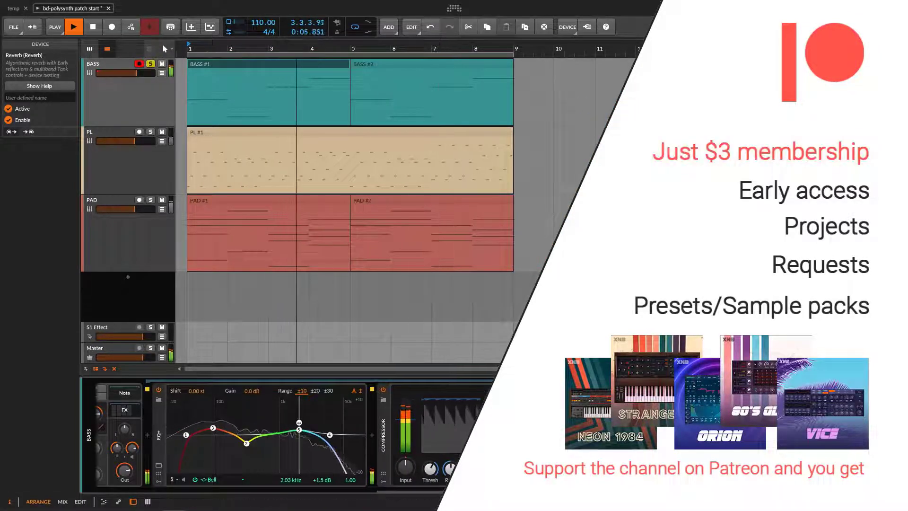
Adjust the filter envelope depth of the BASS Polysynth and set the filter envelope curve to about 0.71.
left_click_drag(522, 491, 236, 497)
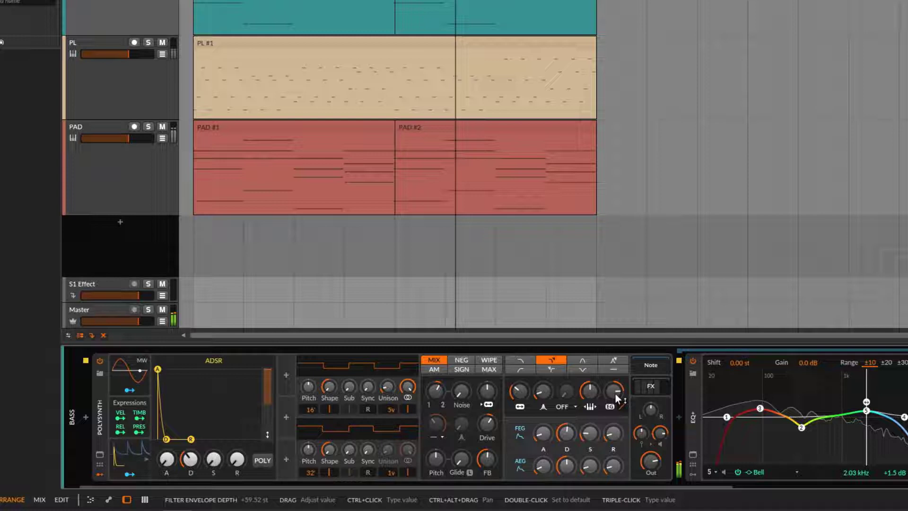
left_click_drag(507, 413, 508, 408)
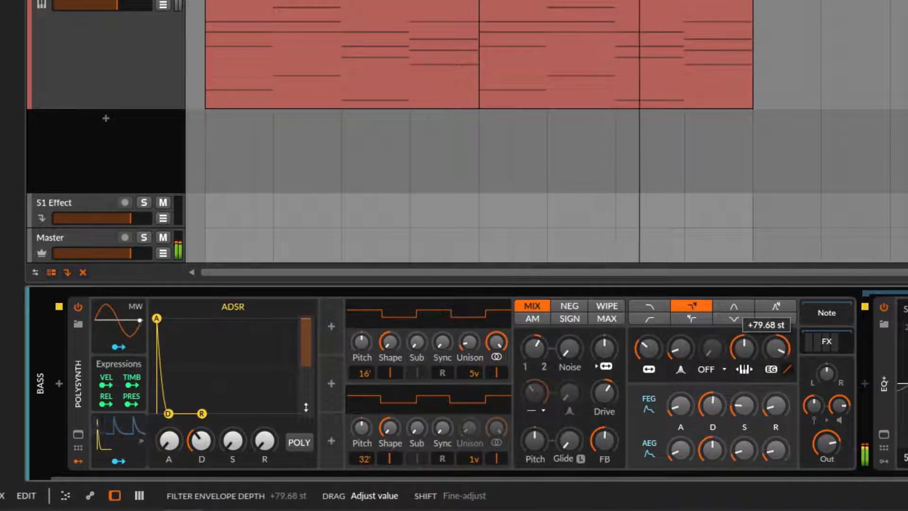
left_click_drag(776, 348, 787, 365)
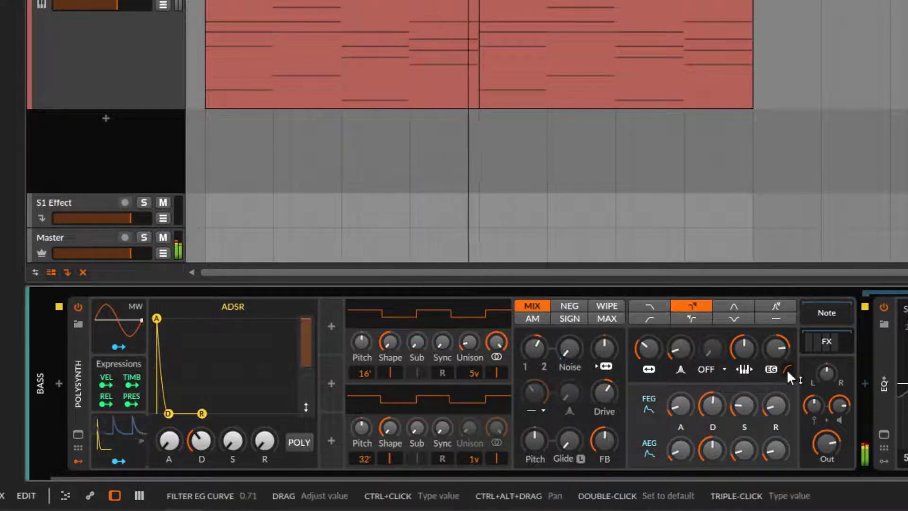
left_click_drag(782, 356, 781, 356)
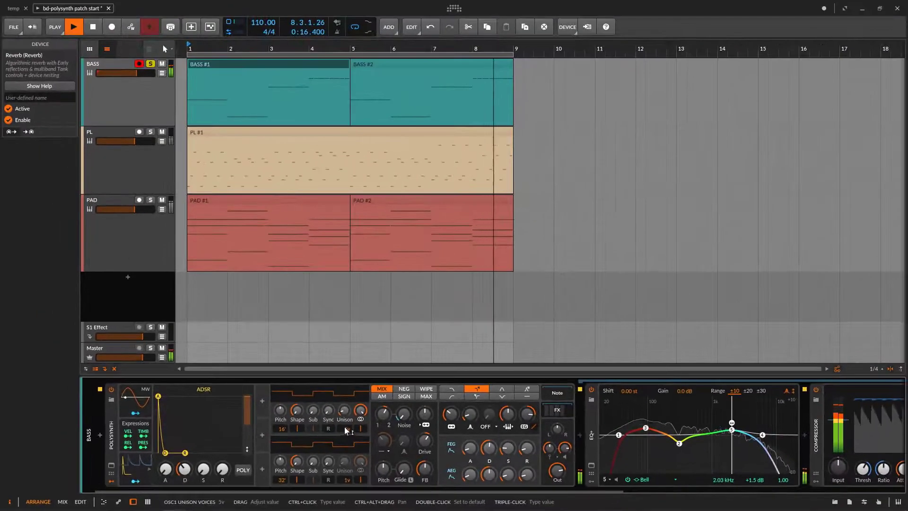
Stop playback and hide the ADSR modulator's details in the BASS Polysynth.
left_click(117, 421)
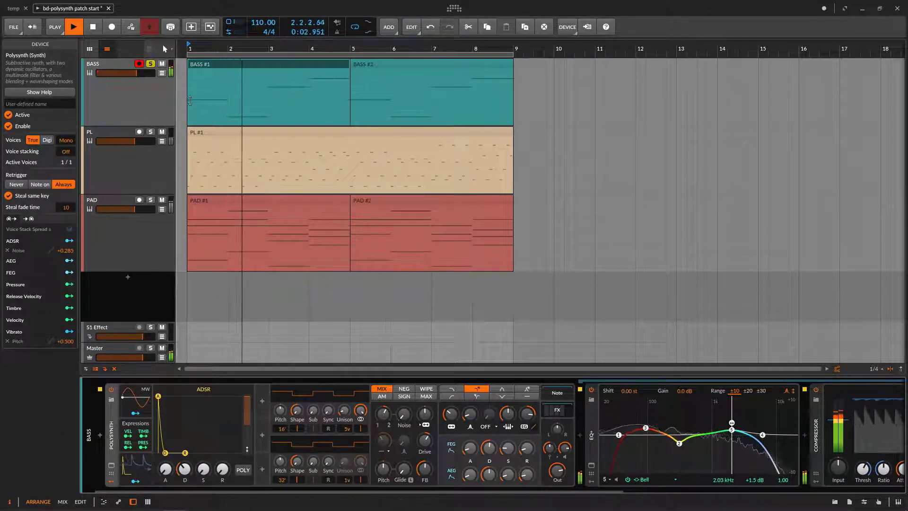
key("space")
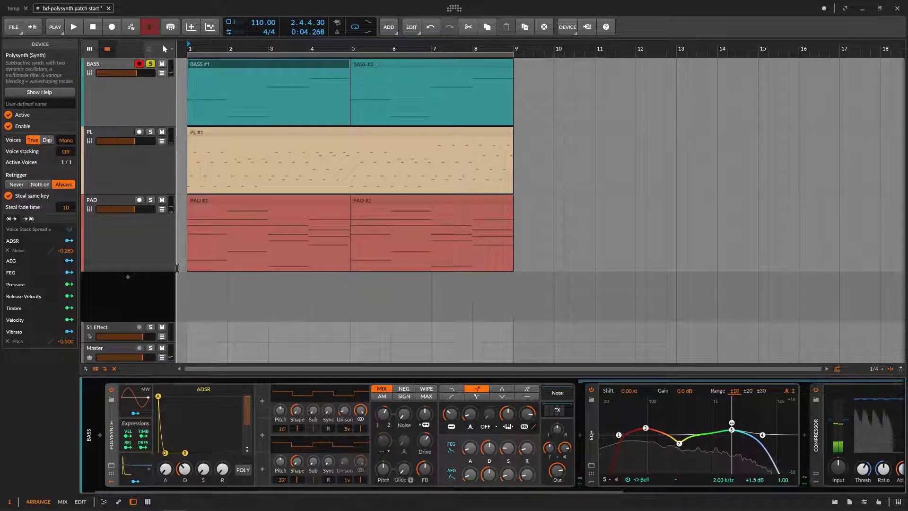
left_click(134, 469)
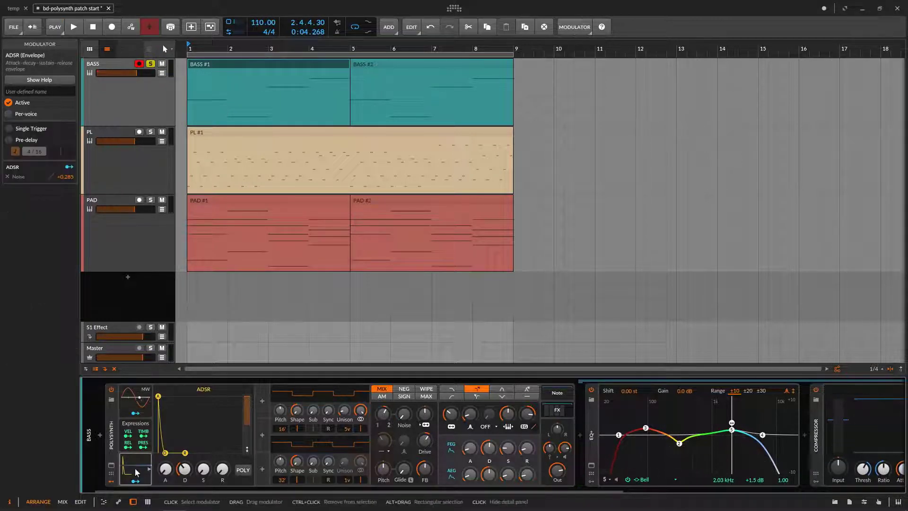
left_click(134, 469)
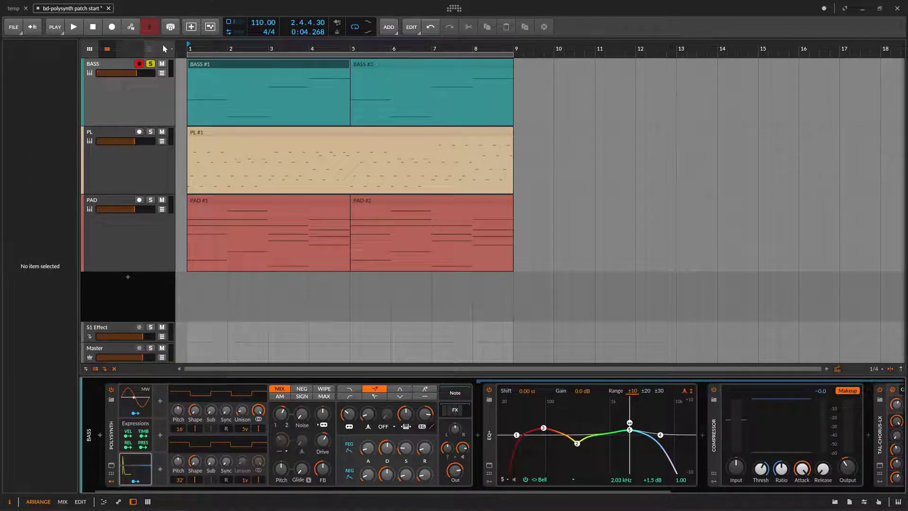
On the PL track's Polysynth, set voice stacking to 4 and map Voice Stack Spread to the pitch with an amount of +1.300.
left_click(115, 174)
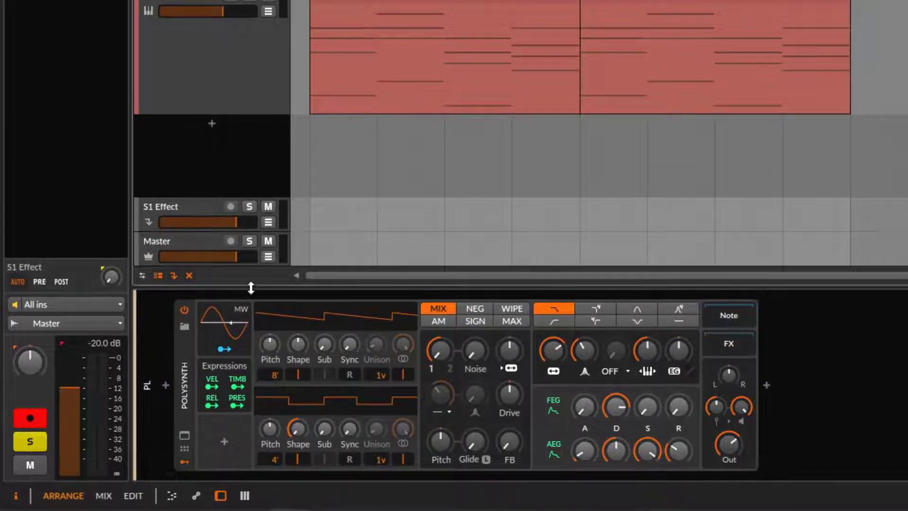
left_click(220, 362)
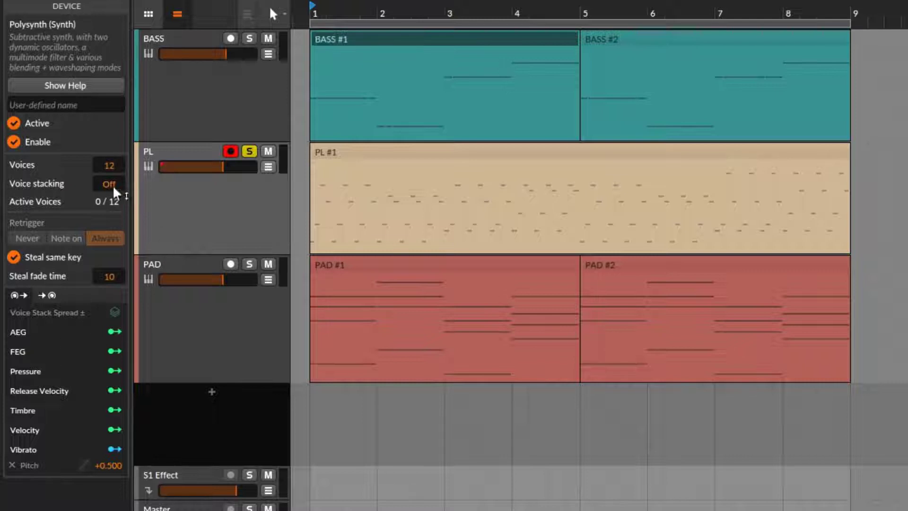
left_click_drag(115, 192, 115, 187)
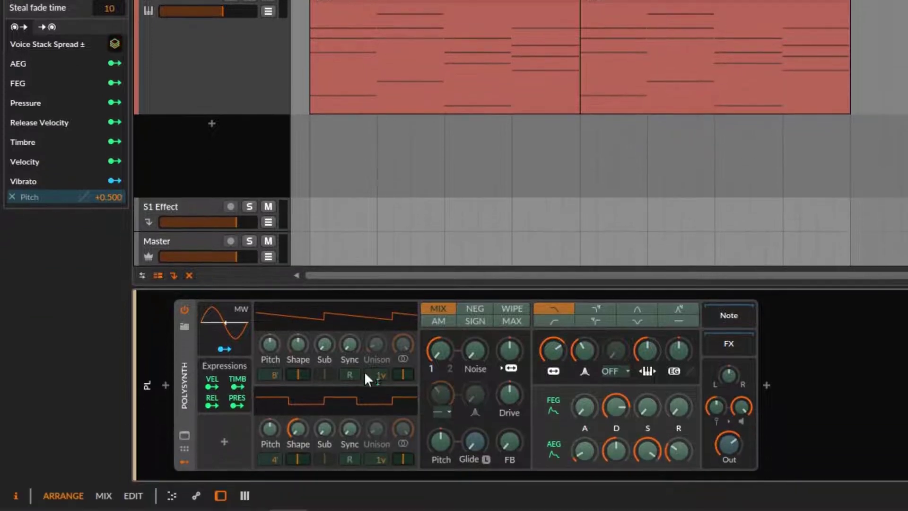
left_click(441, 443)
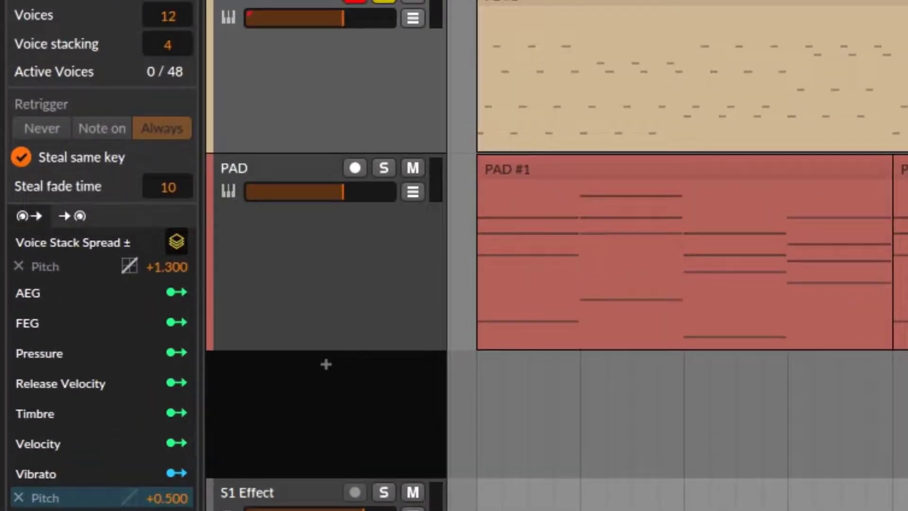
Change the Voice Stack Spread modulation amount on pitch to -0.100.
left_click_drag(177, 268, 177, 296)
double_click(178, 268)
left_click(179, 267)
key("BackSpace")
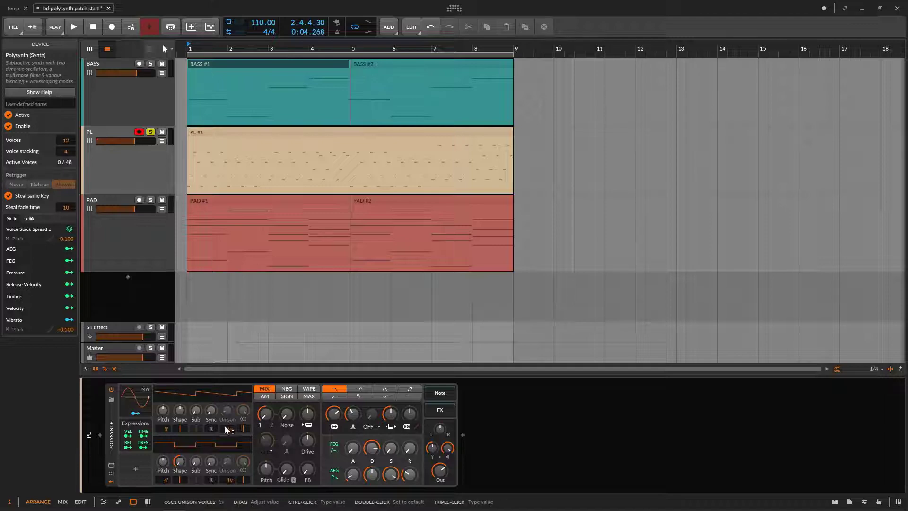
Give oscillator 1 five unison voices and center the mix between oscillators 1 and 2.
left_click_drag(227, 411, 227, 393)
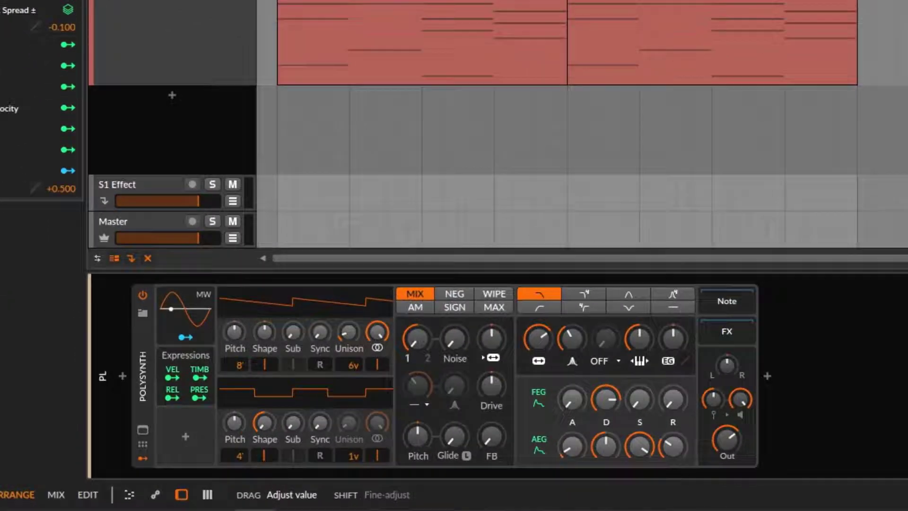
left_click_drag(353, 365, 353, 371)
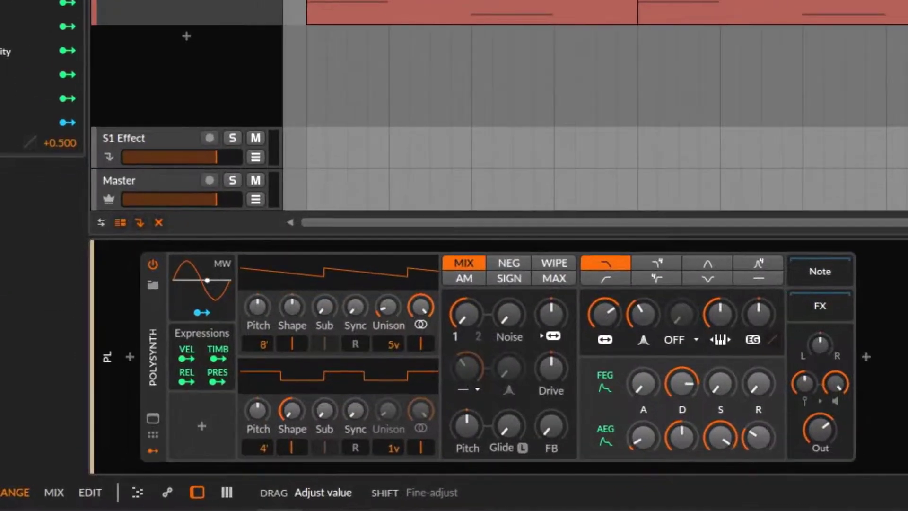
left_click(441, 318)
double_click(441, 320)
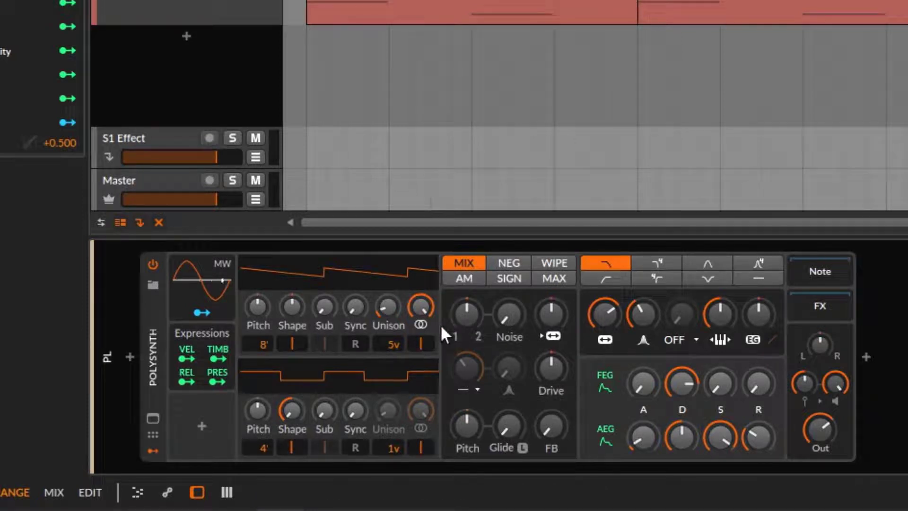
left_click(387, 305)
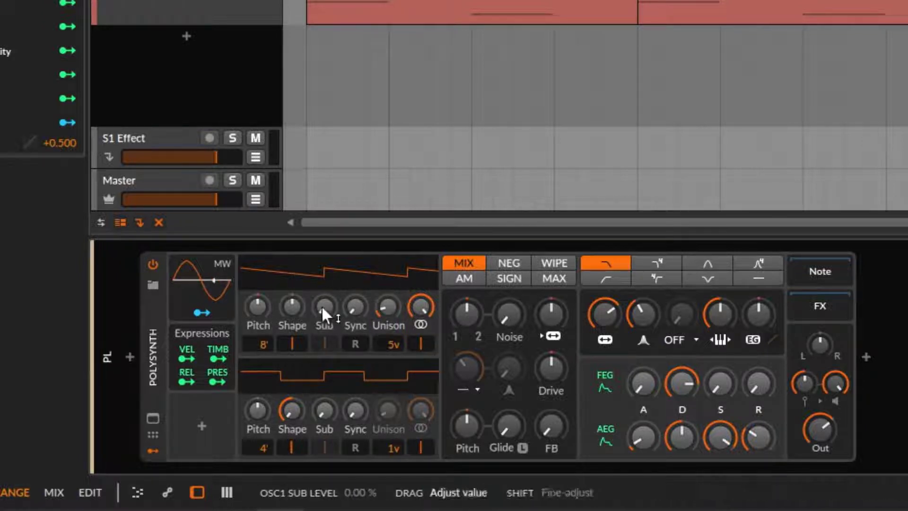
Set oscillator 1 to a square shape at octave 2', and give oscillator 2 two unison voices at 100 % width.
mouse_move(292, 306)
left_mouse_down()
mouse_move(291, 322)
mouse_move(294, 310)
left_mouse_up()
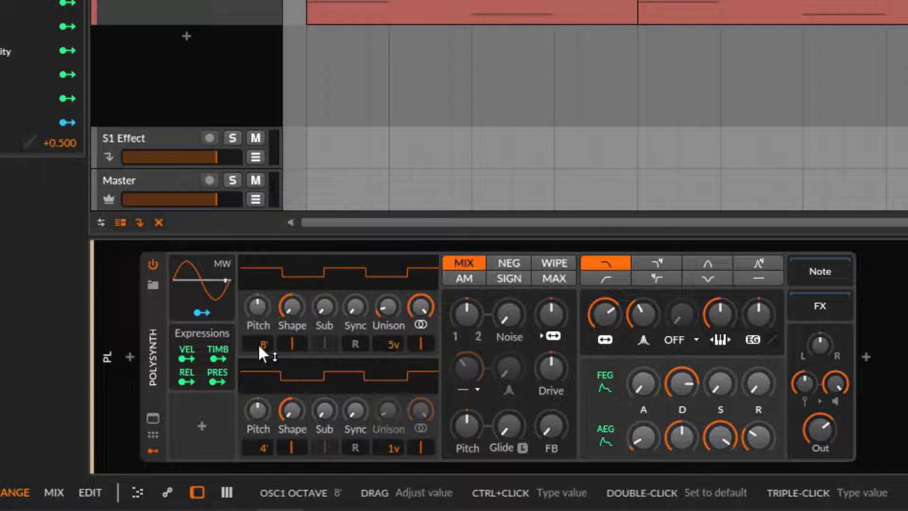
left_click_drag(260, 345, 259, 336)
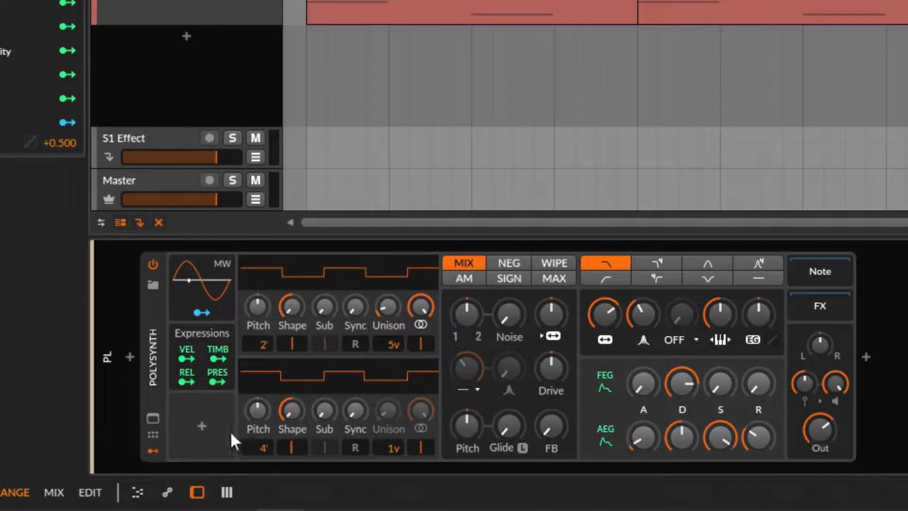
left_click_drag(397, 448, 386, 406)
mouse_move(894, 502)
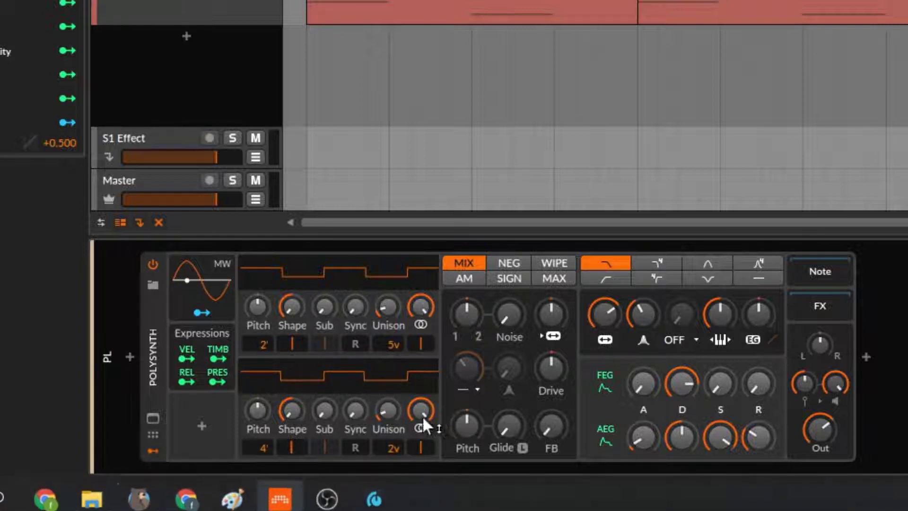
left_click_drag(421, 414, 391, 412)
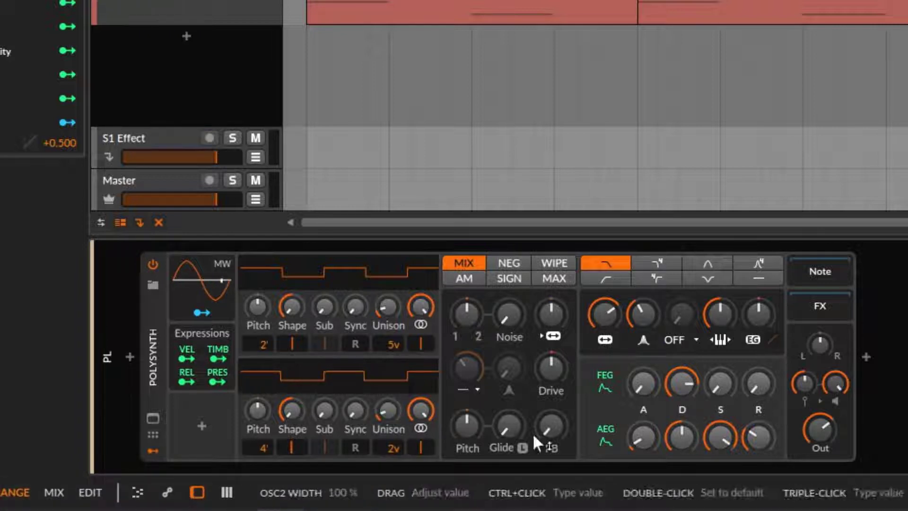
Lower the PL Polysynth's output and gain levels and start playback to hear the patch.
left_click_drag(835, 436, 834, 441)
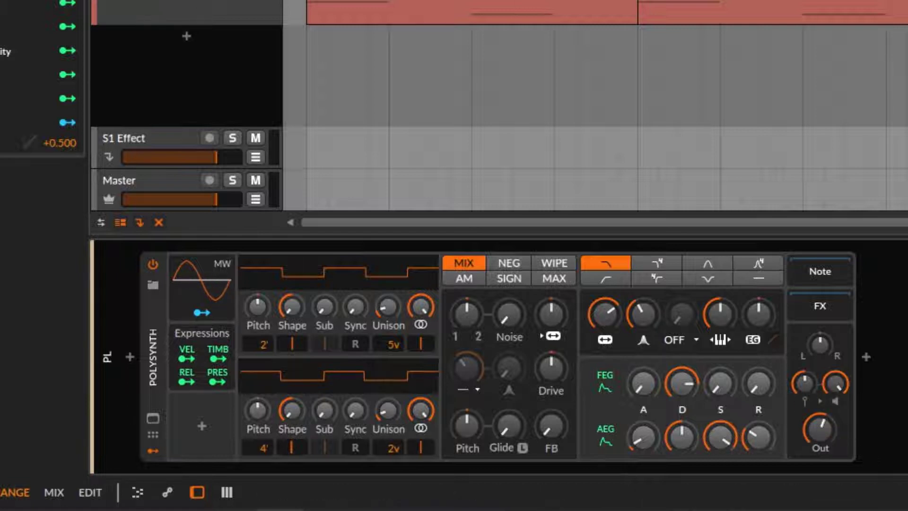
left_click_drag(835, 383, 836, 414)
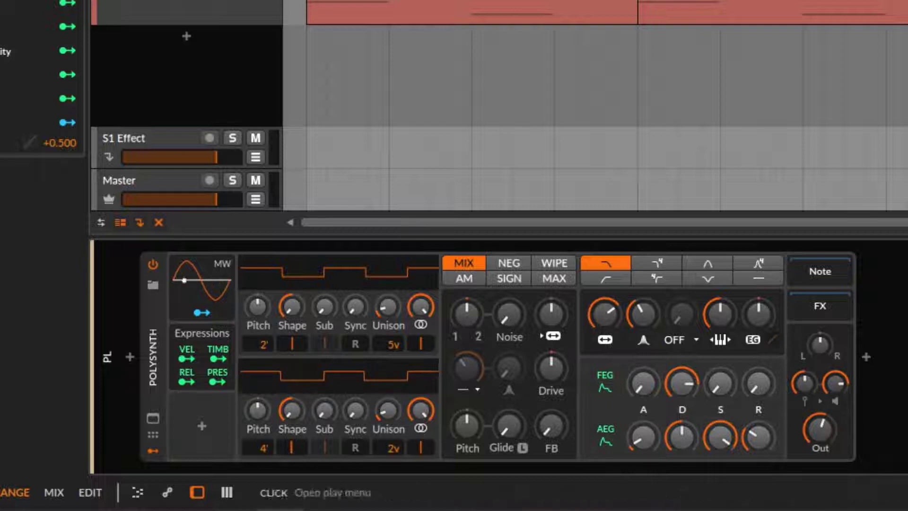
key("space")
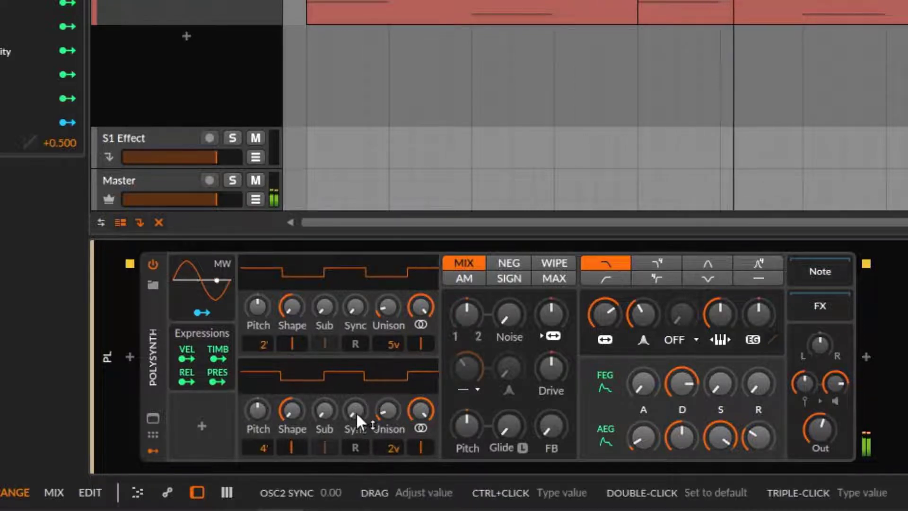
Raise oscillator 2's sync to just under 9 while auditioning the patch and then oscillator 2 on its own.
left_click_drag(356, 412, 355, 383)
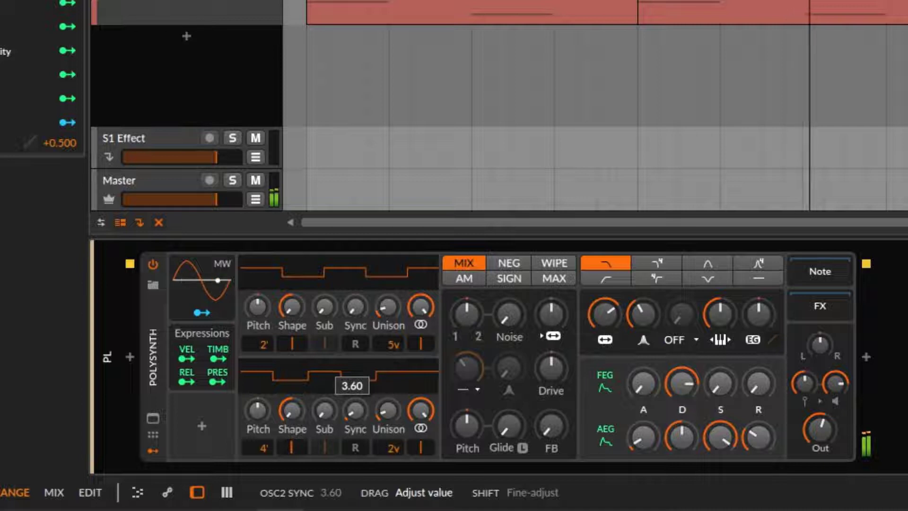
mouse_move(356, 384)
left_mouse_down()
mouse_move(356, 412)
mouse_move(355, 364)
mouse_move(356, 379)
left_mouse_up()
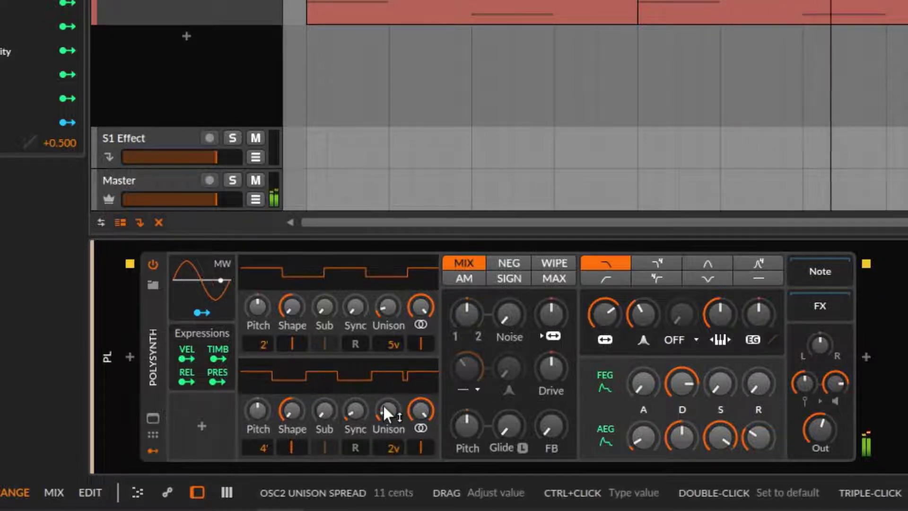
left_click_drag(356, 410, 356, 402)
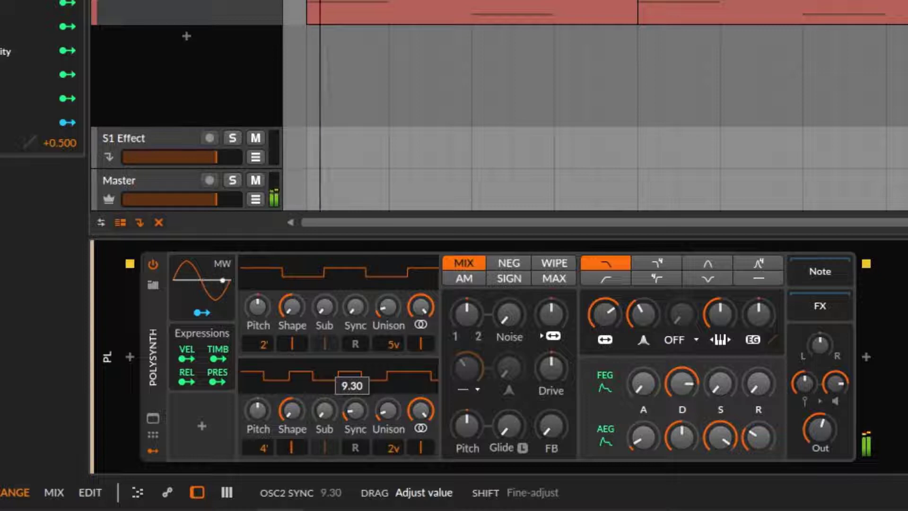
left_click_drag(355, 403, 356, 402)
left_click_drag(474, 308, 474, 291)
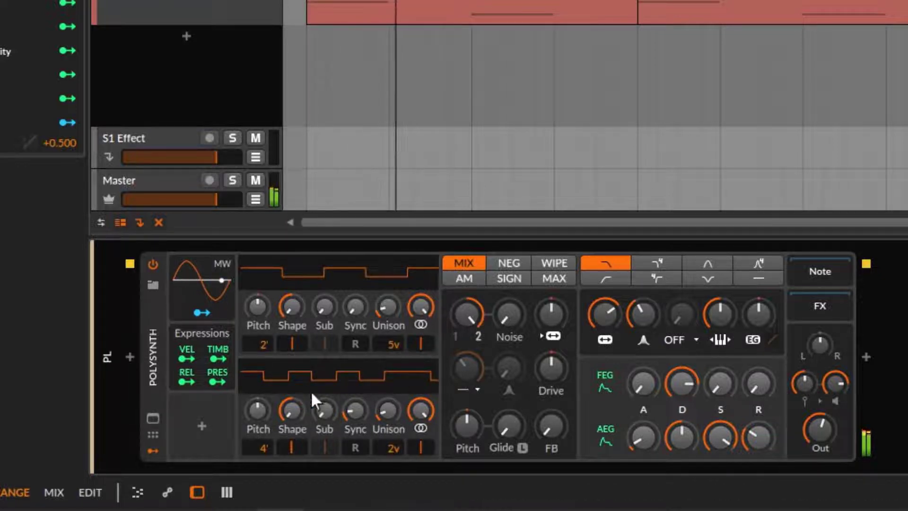
mouse_move(351, 413)
left_mouse_down()
mouse_move(351, 425)
mouse_move(350, 415)
left_mouse_up()
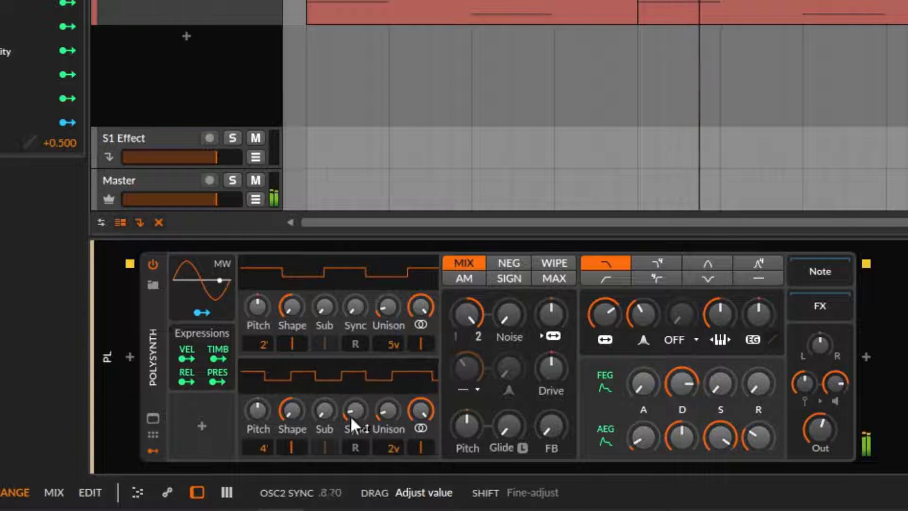
Audition oscillator 1 alone, raise its sync, and set the mix between oscillators 1 and 2 to 39.5 %.
left_click_drag(481, 313, 481, 365)
left_click_drag(353, 306, 353, 268)
double_click(478, 310)
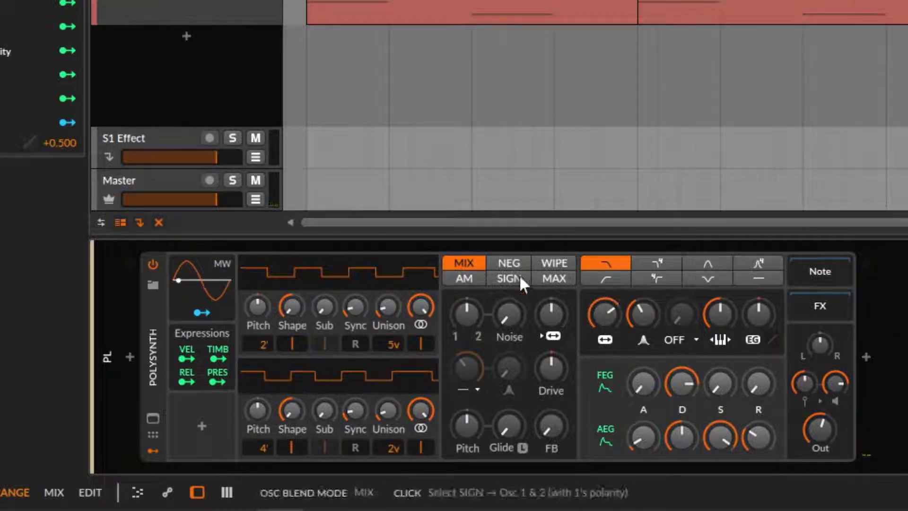
left_click(468, 310)
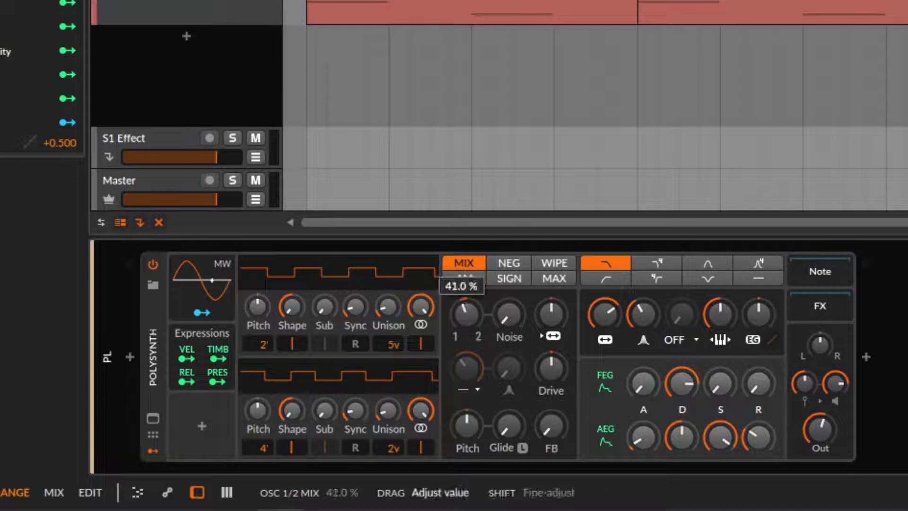
mouse_move(468, 313)
left_mouse_down()
mouse_move(468, 298)
mouse_move(467, 314)
left_mouse_up()
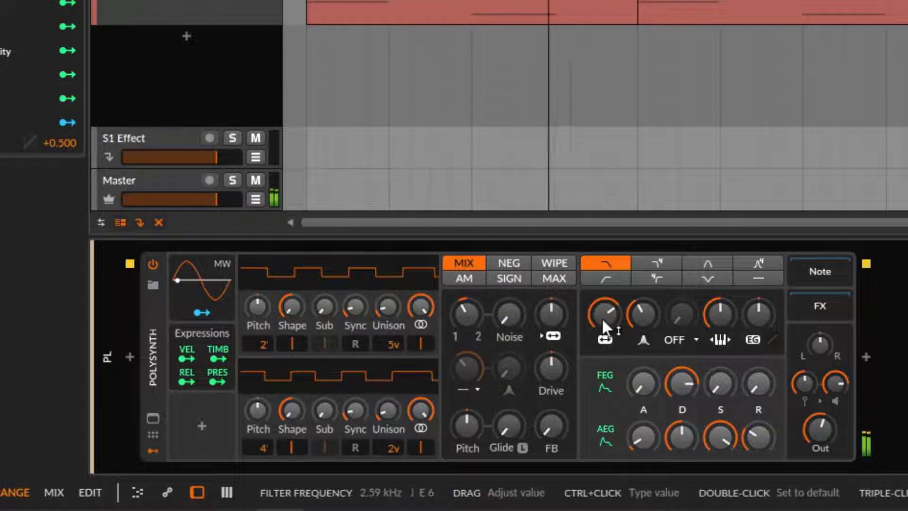
Lower the low-pass filter cutoff, raise the filter envelope amount, and adjust the curve setting beside the envelope amount.
left_click_drag(602, 317, 602, 337)
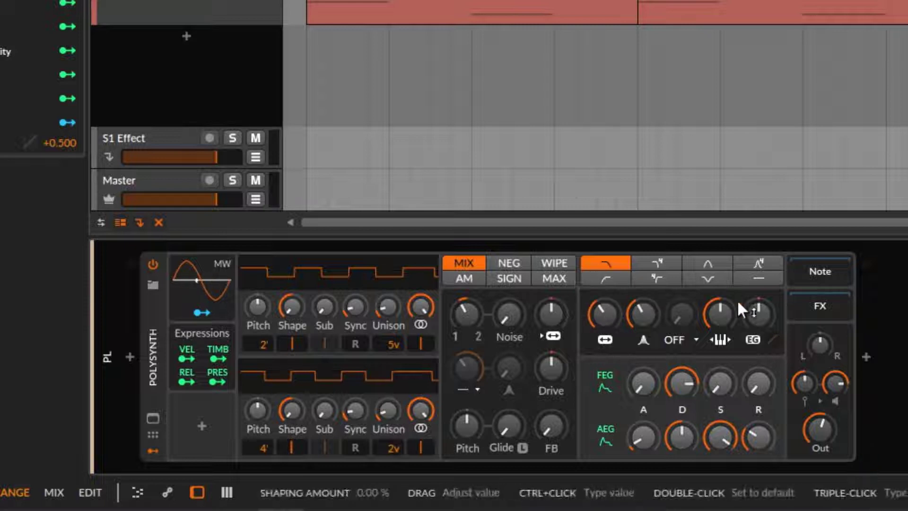
left_click_drag(760, 316, 760, 297)
left_click_drag(774, 346, 773, 348)
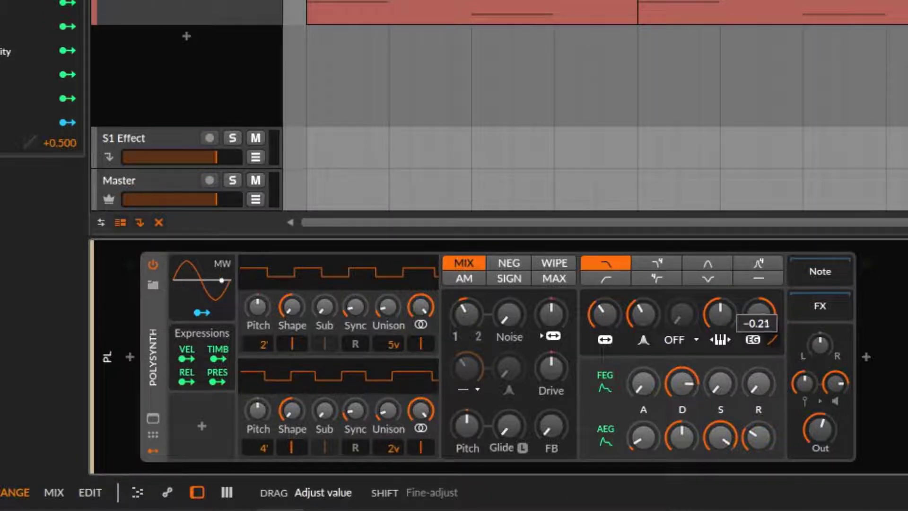
left_click_drag(774, 348, 765, 339)
Reduce the filter resonance while listening to the playback, and stop playback.
key("space")
left_click_drag(631, 310, 632, 329)
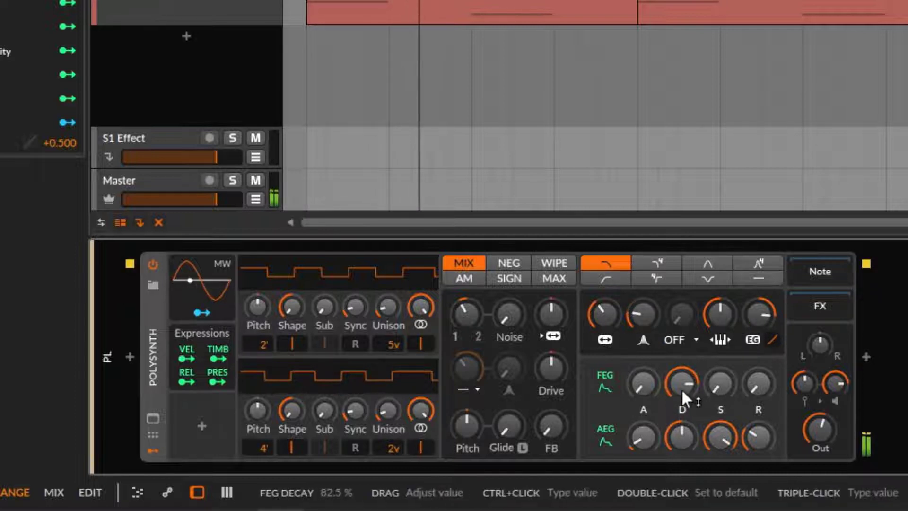
key("space")
Set the amplitude envelope's sustain to zero and its release to 33.5 % for a plucked sound.
left_click_drag(642, 436, 642, 437)
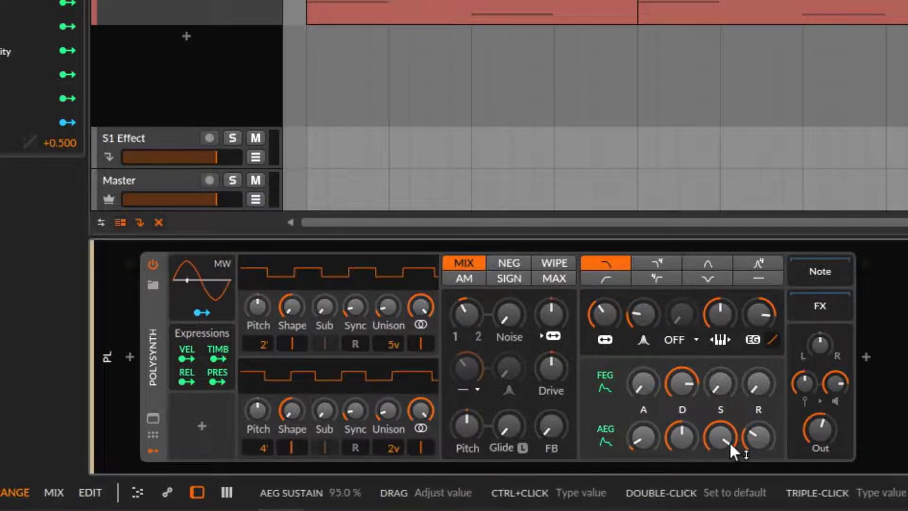
left_click_drag(729, 441, 730, 469)
left_click_drag(758, 437, 756, 411)
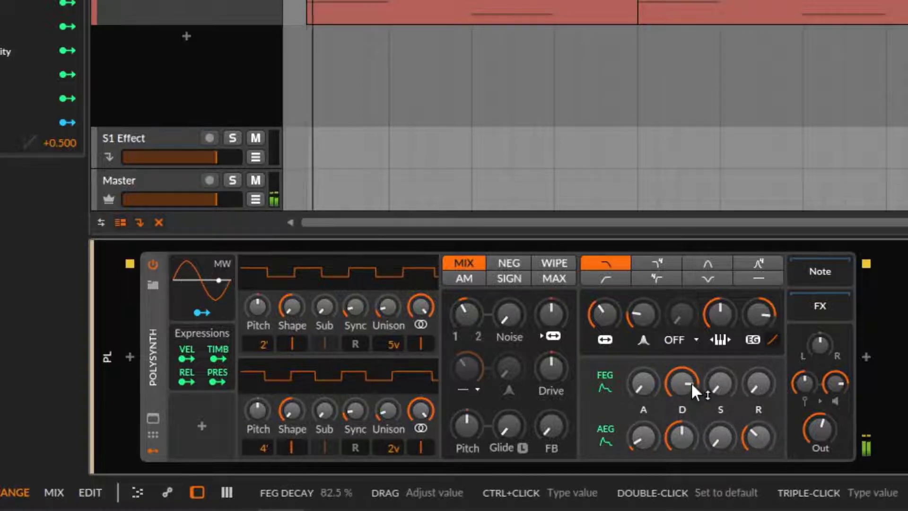
Shape the filter envelope with a shorter decay, a low sustain level and a medium release.
mouse_move(691, 382)
left_mouse_down()
mouse_move(691, 389)
mouse_move(682, 382)
mouse_move(681, 365)
mouse_move(682, 380)
left_mouse_up()
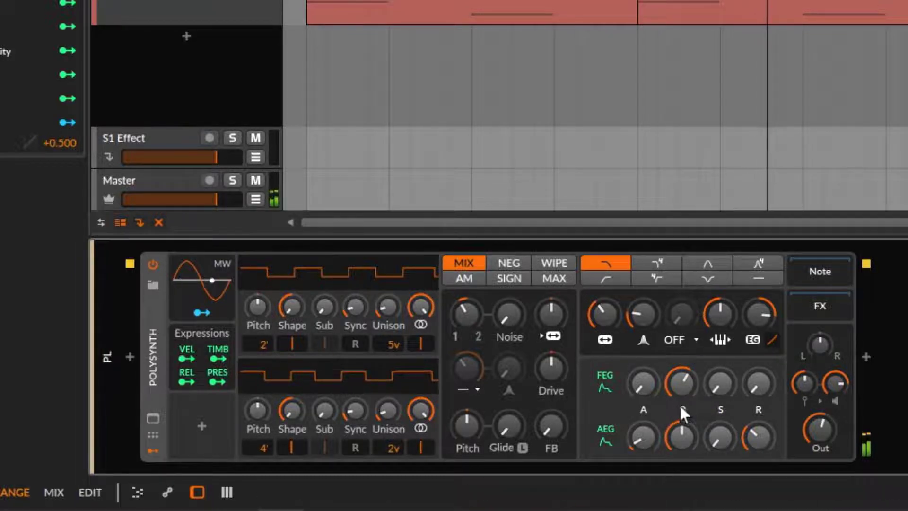
left_click_drag(690, 385, 690, 355)
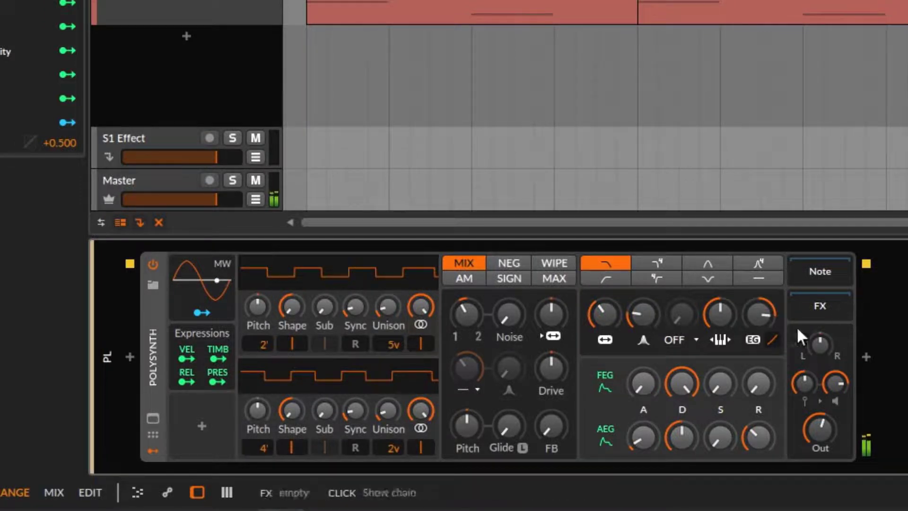
left_click_drag(680, 384, 757, 439)
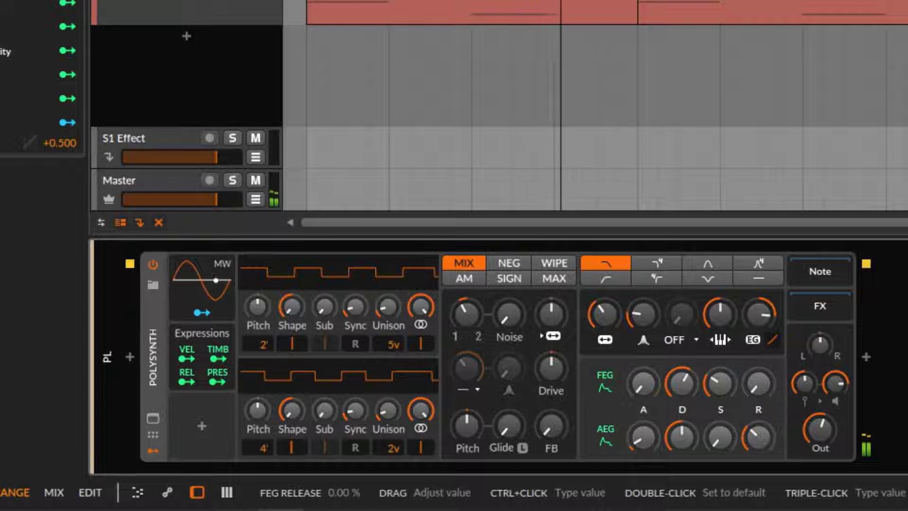
left_click_drag(770, 390, 770, 361)
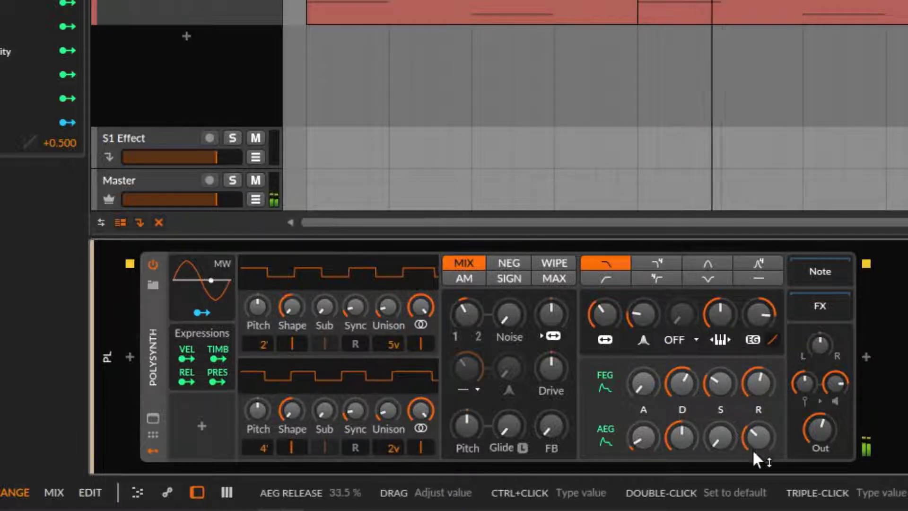
Raise the Polysynth feedback to about halfway and check the oscillator mix against it.
left_click_drag(561, 425, 560, 395)
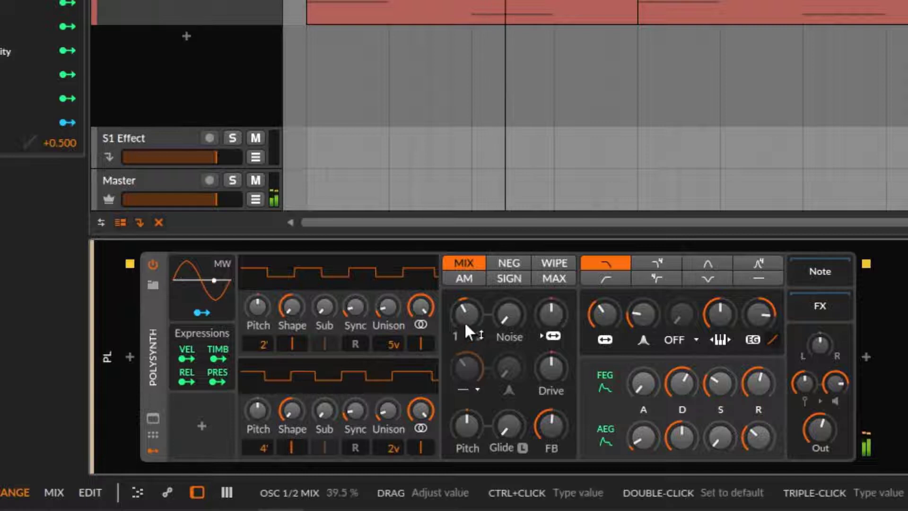
left_click_drag(466, 314, 473, 349)
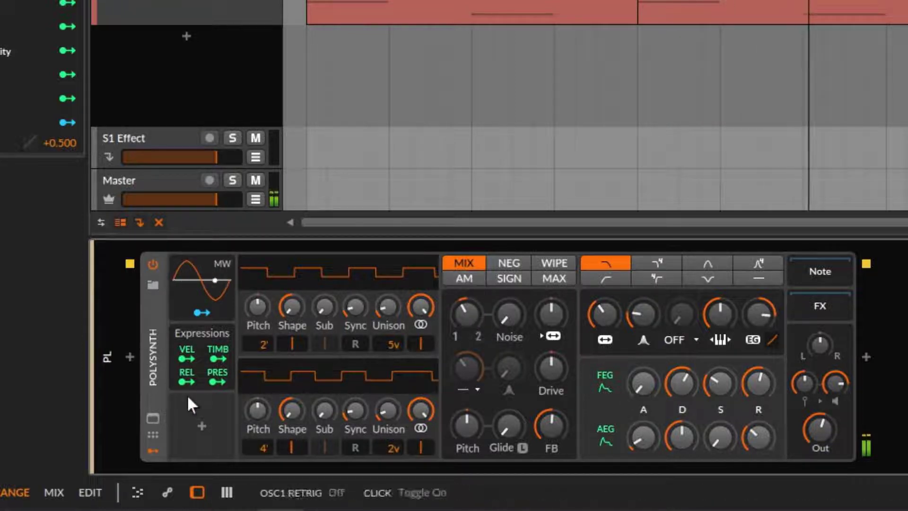
Add an ADSR modulator to the PL track's Polysynth.
left_click(199, 427)
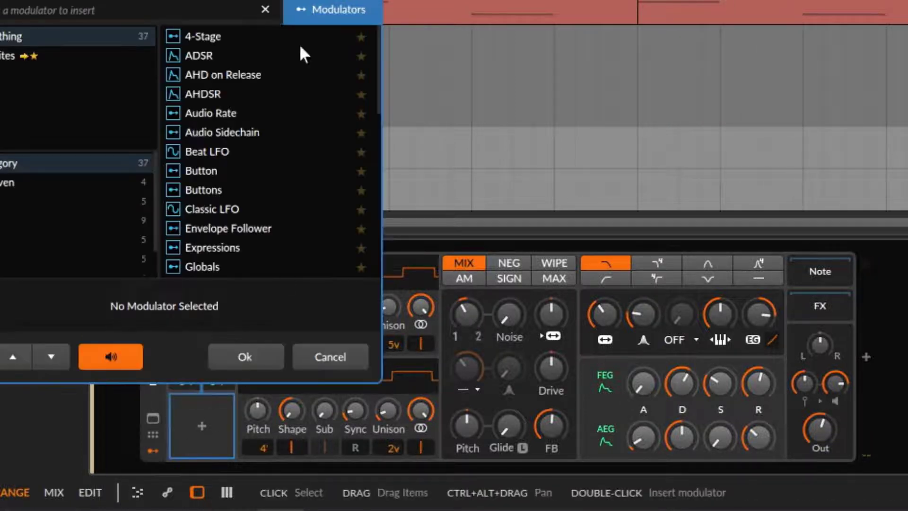
left_click(219, 56)
left_click(268, 364)
Set the ADSR modulator's attack, sustain and release to zero and keep a medium decay.
left_click(203, 428)
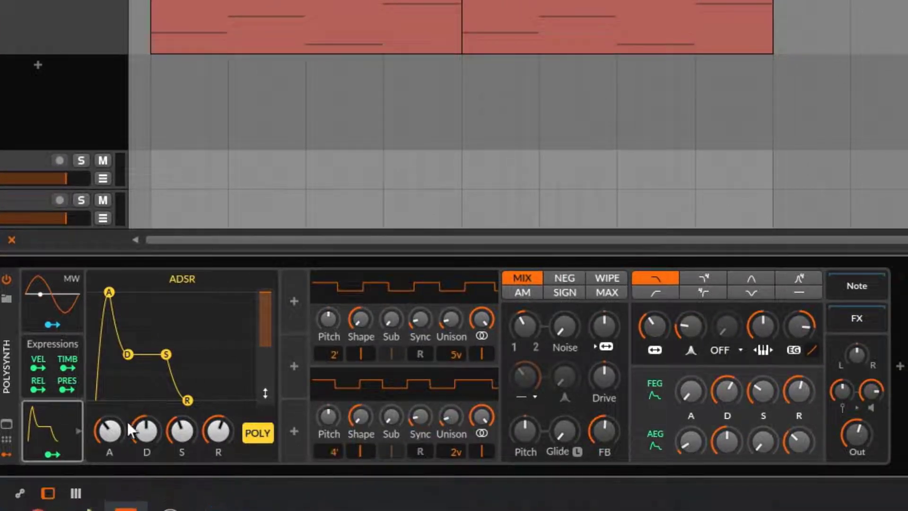
left_click_drag(129, 428, 129, 469)
left_click_drag(170, 435, 169, 473)
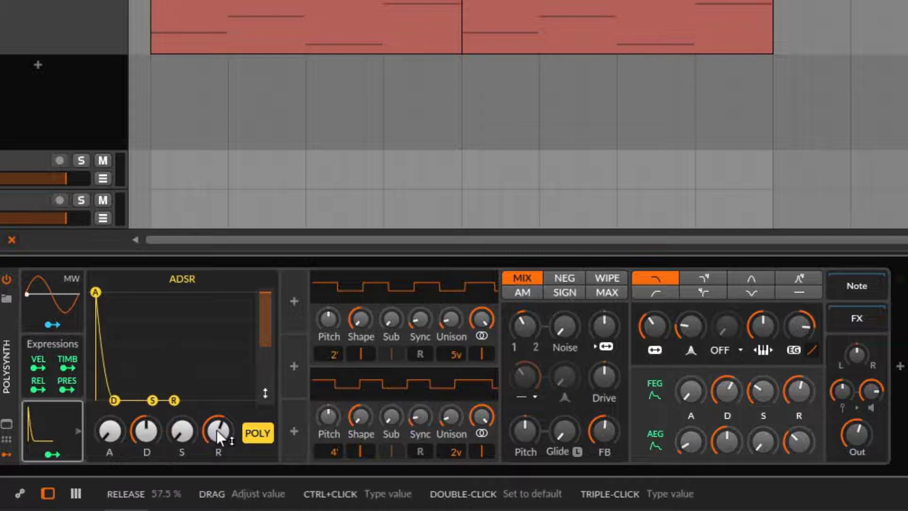
left_click_drag(218, 435, 218, 468)
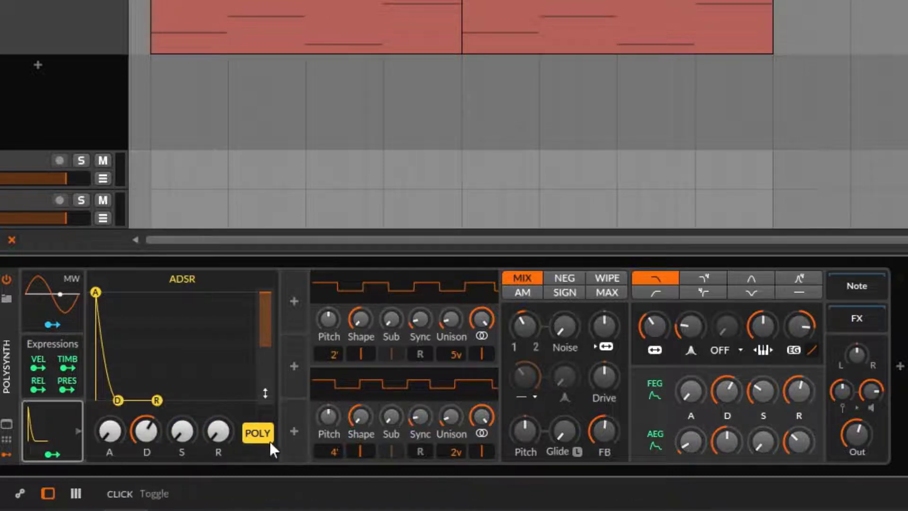
Map the ADSR modulator to the oscillator 1/2 mix with a positive modulation amount.
left_click(51, 461)
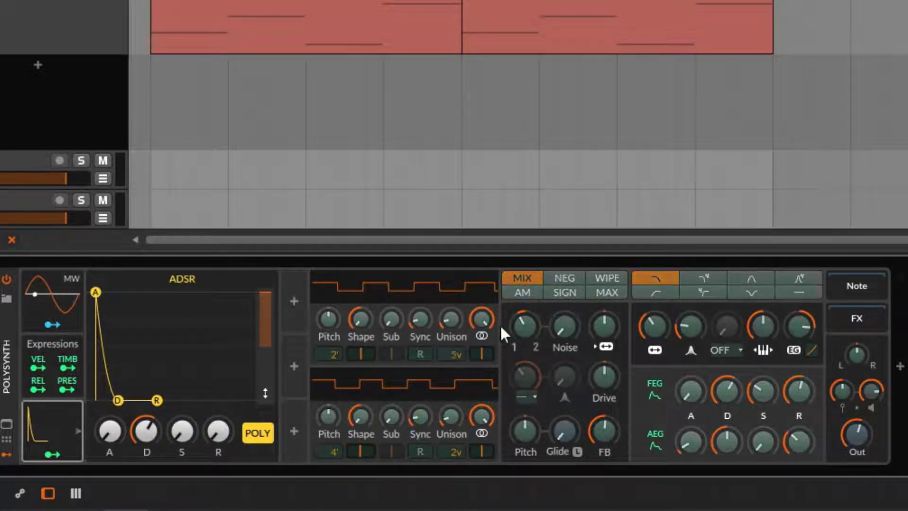
left_click_drag(524, 326, 524, 317)
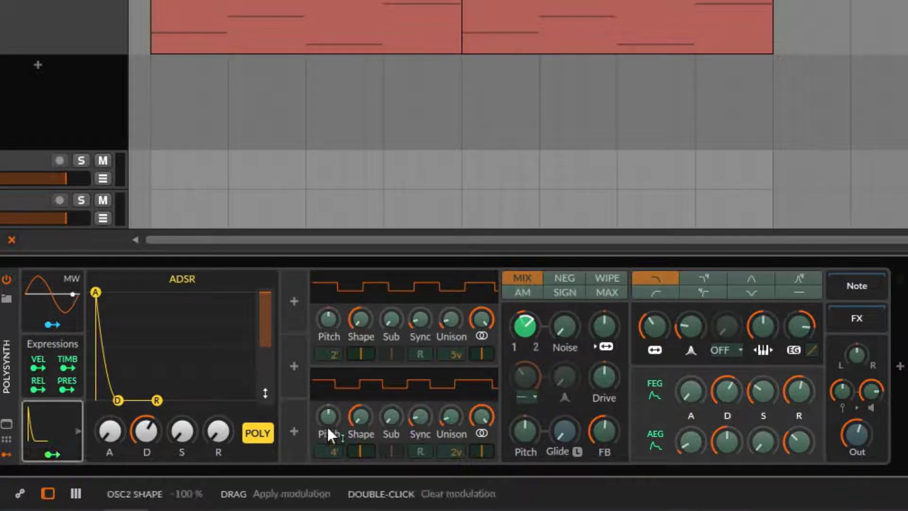
left_click(57, 453)
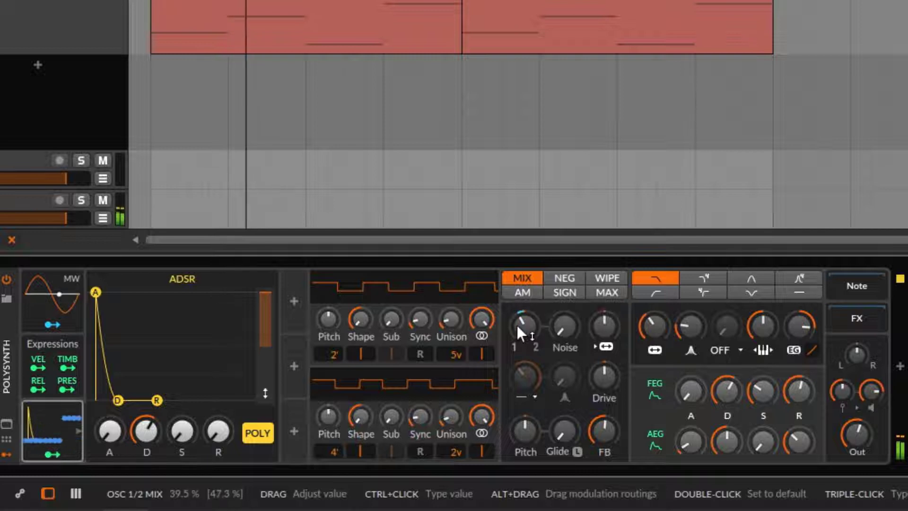
Set the oscillator mix to 41.0 % and raise the ADSR modulator's decay, sustain and release while listening.
mouse_move(515, 323)
left_mouse_down()
mouse_move(515, 331)
mouse_move(510, 317)
left_mouse_up()
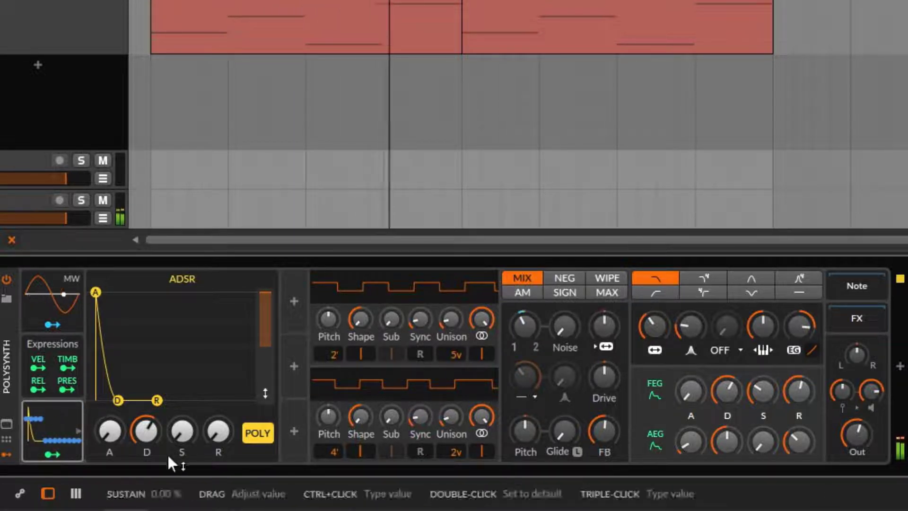
left_click_drag(150, 442, 150, 417)
left_click_drag(218, 432, 182, 419)
left_click(62, 424)
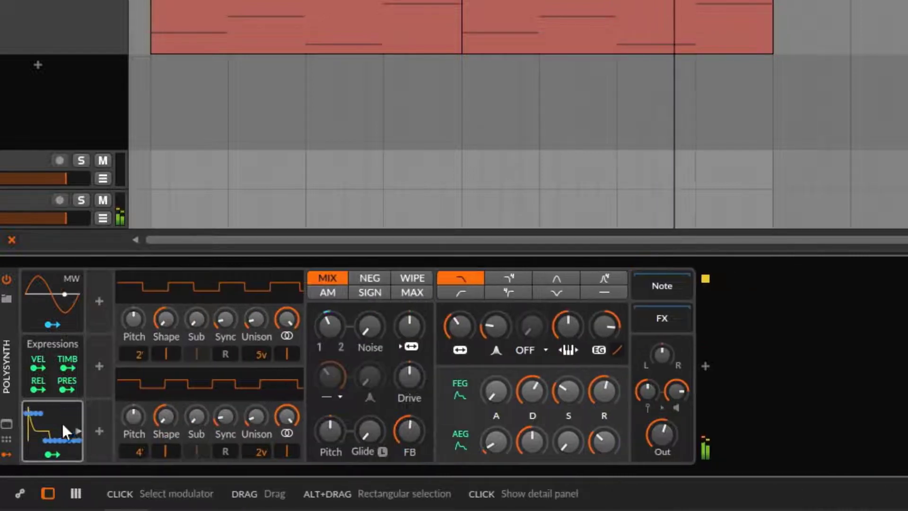
left_click(59, 430)
Try the ADSR modulator without polyphonic mode, then readjust the oscillator mix and shorten the modulator's decay with less sustain and release.
left_click(253, 434)
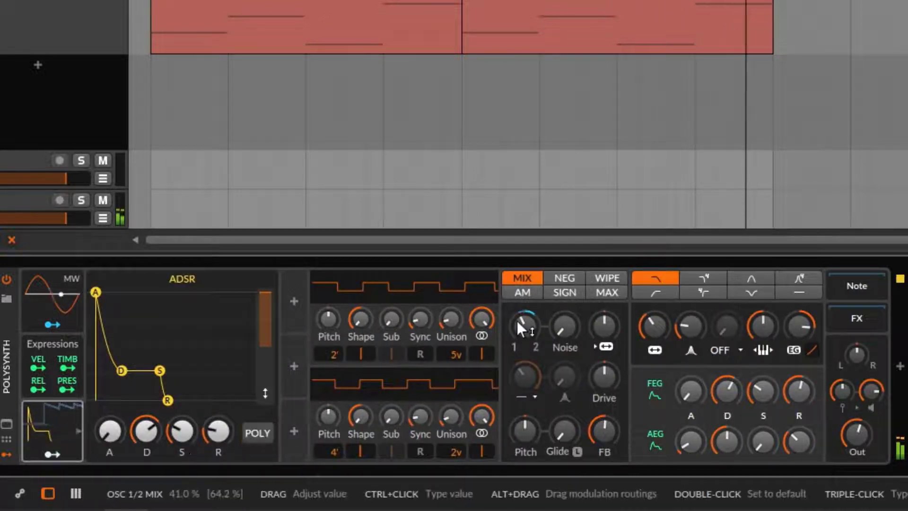
mouse_move(516, 320)
left_mouse_down()
mouse_move(516, 336)
mouse_move(518, 318)
left_mouse_up()
mouse_move(167, 431)
left_mouse_down()
mouse_move(220, 430)
mouse_move(220, 450)
mouse_move(170, 433)
left_mouse_up()
left_click_drag(121, 392, 151, 384)
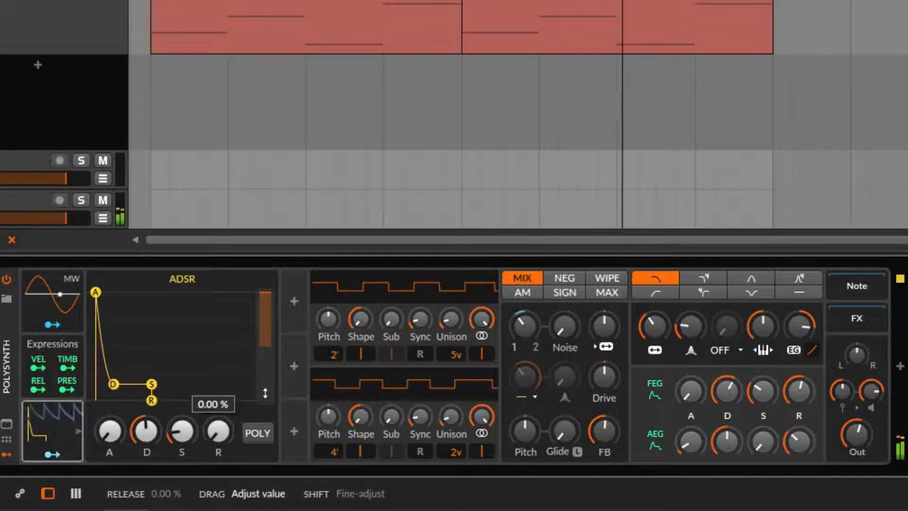
left_click_drag(188, 439, 189, 445)
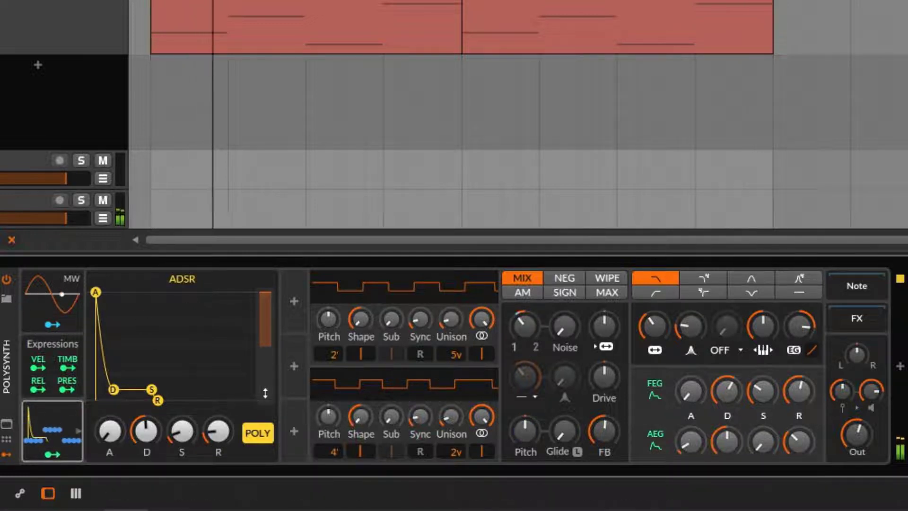
Compare the ADSR modulator with polyphonic mode on and off by ear, leaving it off.
left_click(258, 433)
left_click(260, 431)
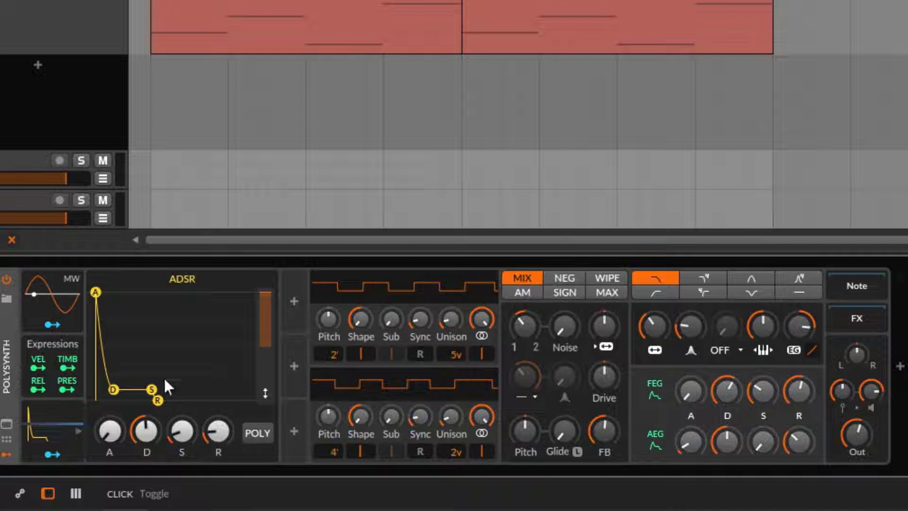
left_click(259, 429)
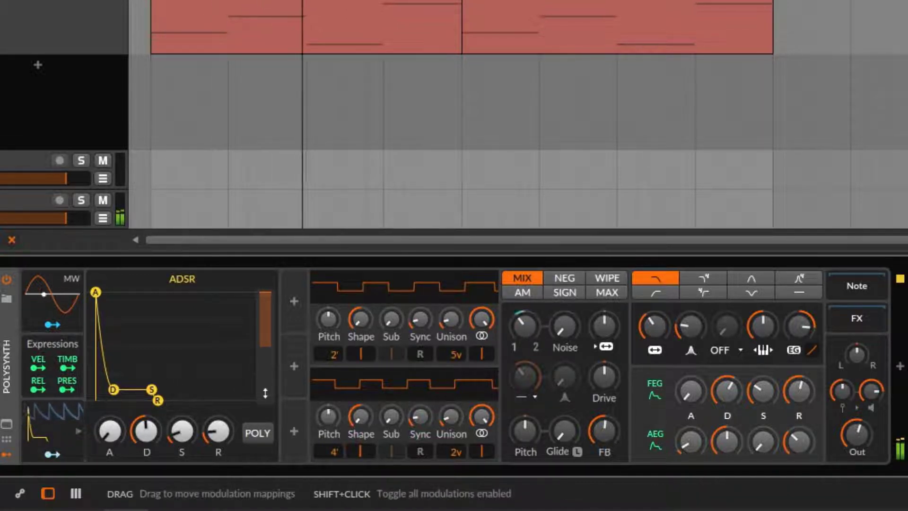
left_click(52, 414)
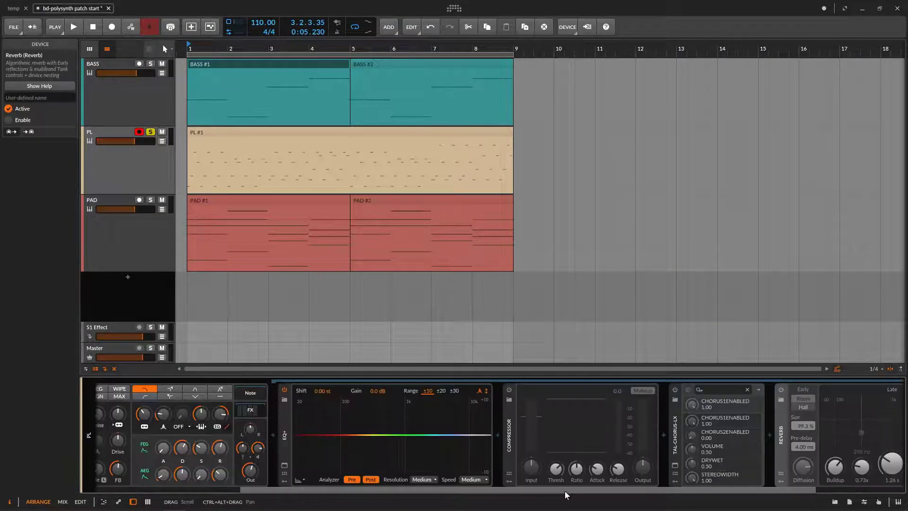
Examine the PL track's effects chain of EQ+, Compressor, TAL-Chorus-LX and Reverb through to its end.
left_click_drag(565, 491, 688, 487)
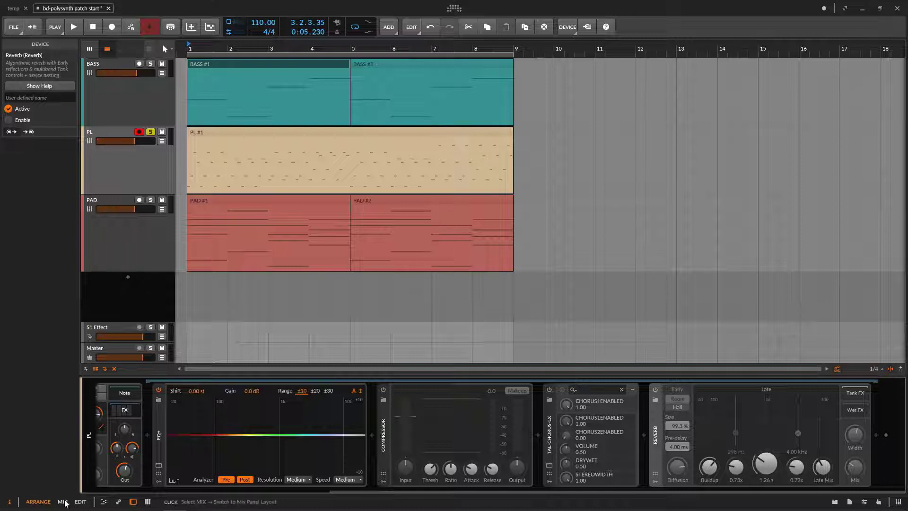
Start playback and add a Low-cut 4 band in the EQ+ at about 249 Hz with a Q of 0.85.
left_click_drag(413, 489, 123, 490)
key("space")
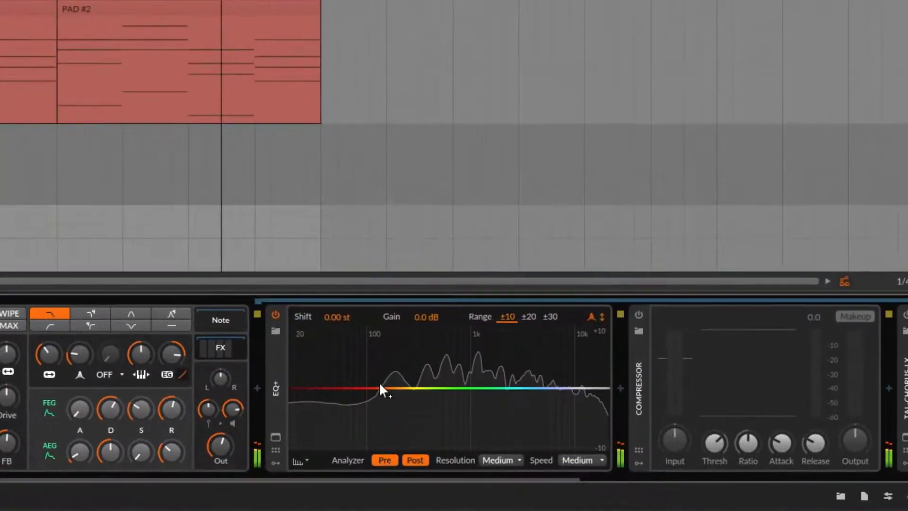
double_click(506, 420)
left_click(363, 461)
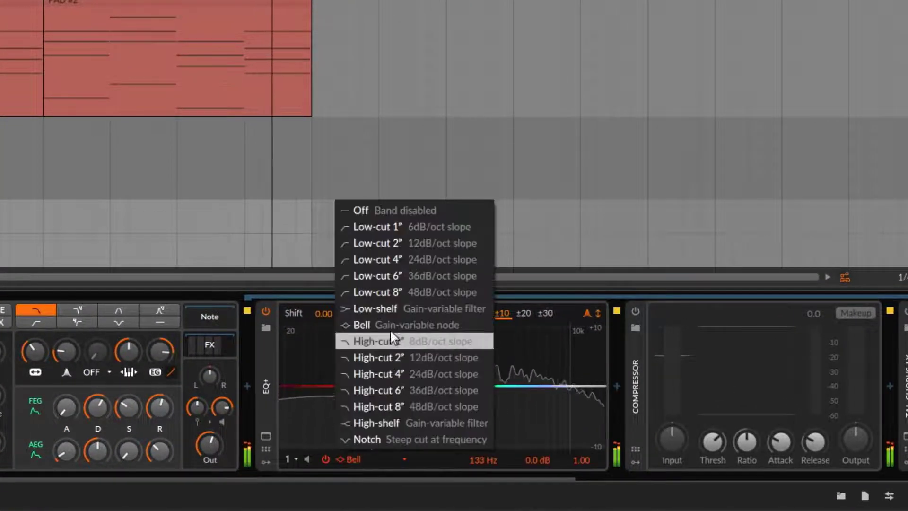
left_click(404, 261)
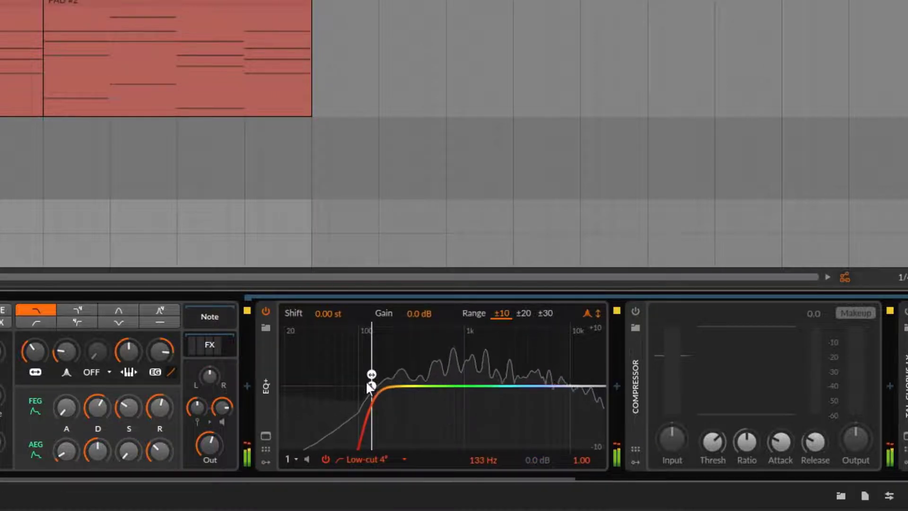
left_click_drag(376, 383, 404, 397)
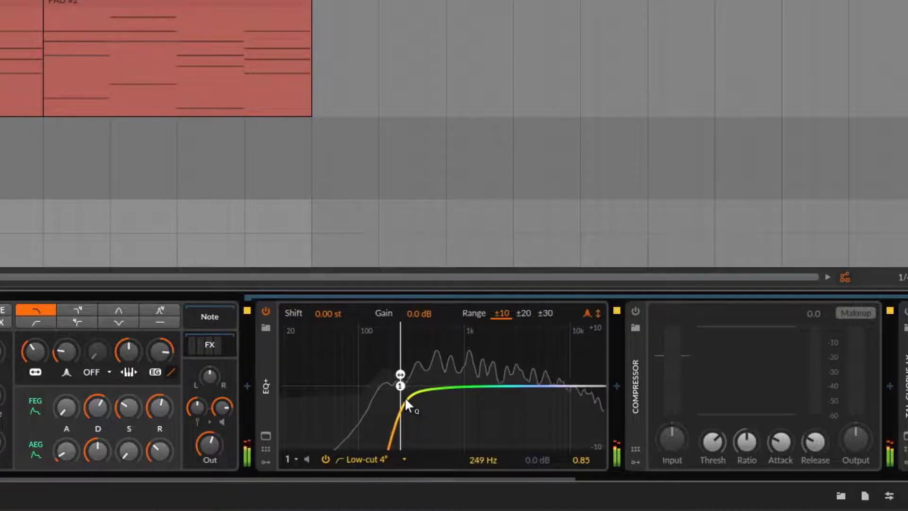
Add two EQ+ bell bands: a boost of about 2.4 dB at 3.97 kHz and a cut of about 1.6 dB at 1.20 kHz.
left_click_drag(529, 381, 527, 372)
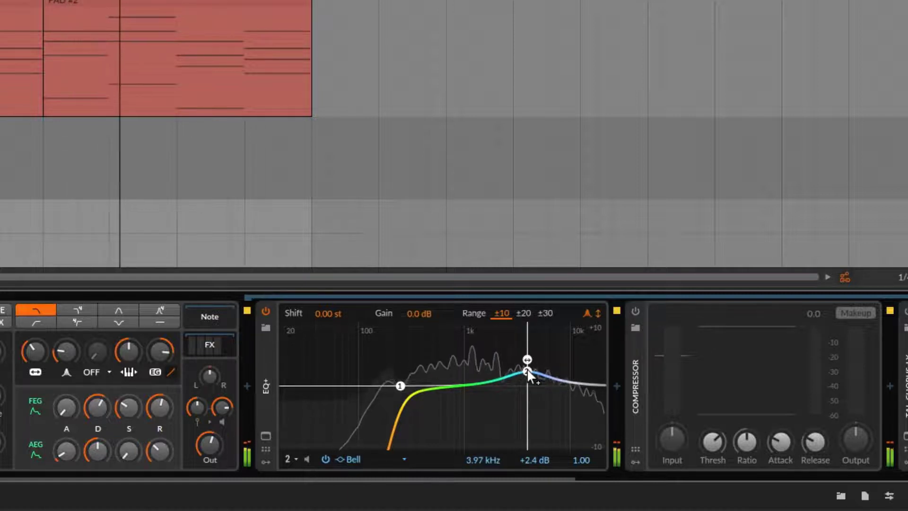
left_click(472, 383)
left_click_drag(472, 384, 472, 395)
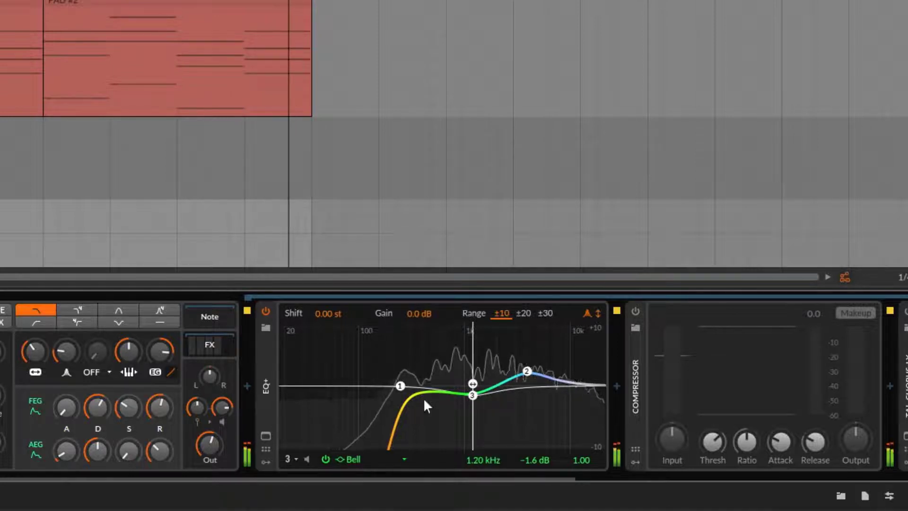
Add a fourth EQ+ band as a High-cut 2 at about 16.3 kHz.
left_click_drag(589, 383, 592, 393)
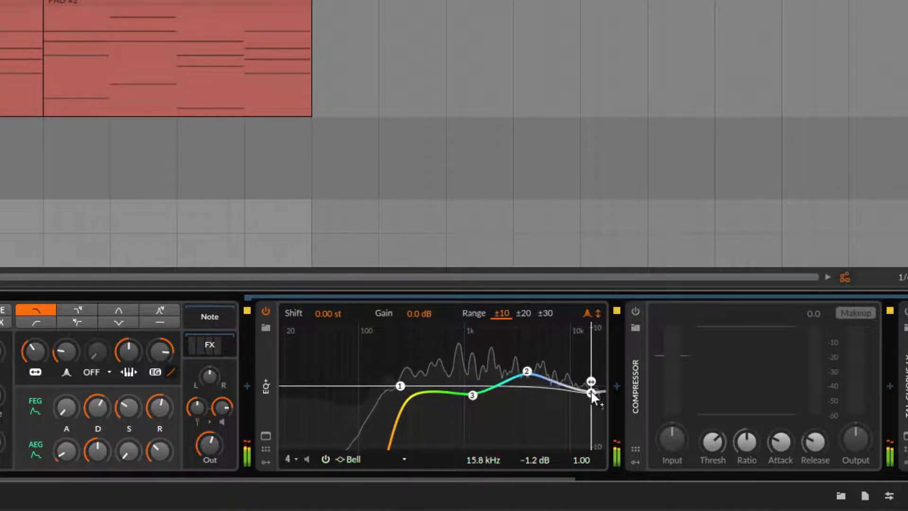
left_click(363, 460)
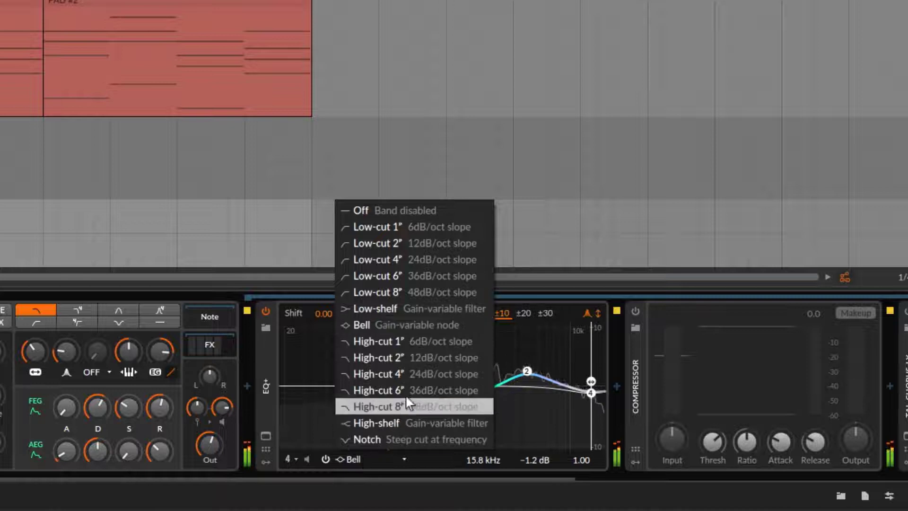
left_click(418, 359)
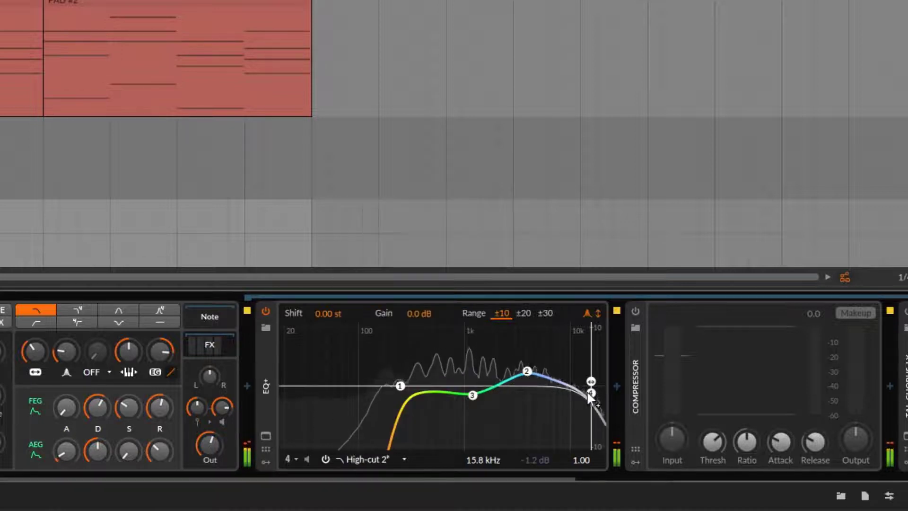
Compare the pluck with the EQ+ bypassed and active by ear, leaving the EQ+ on.
left_click(267, 313)
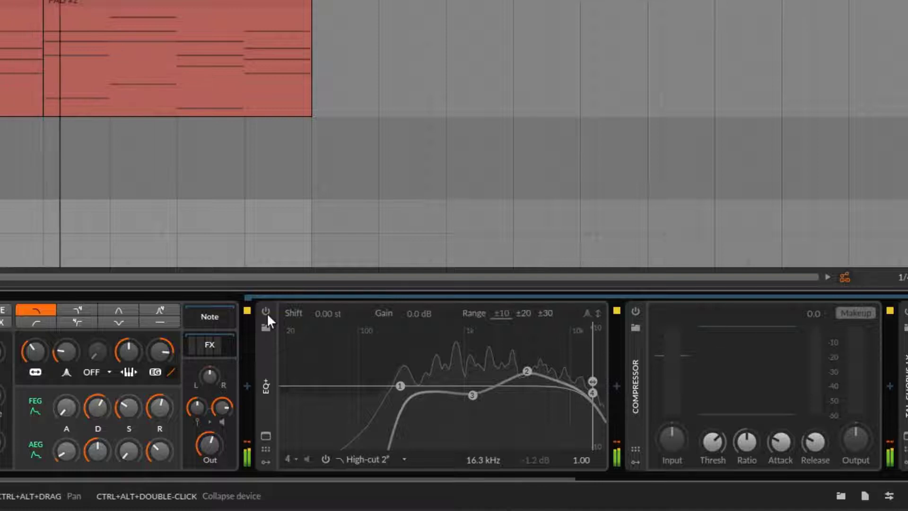
left_click(267, 313)
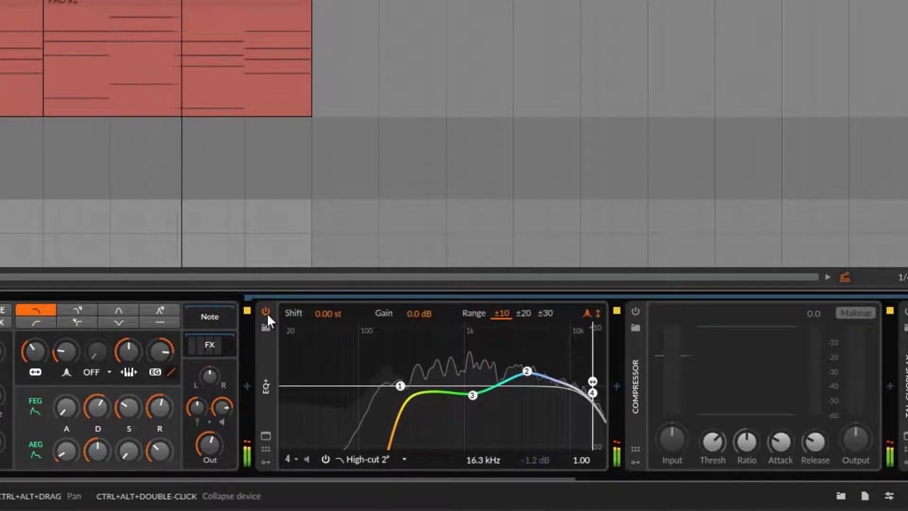
left_click(266, 314)
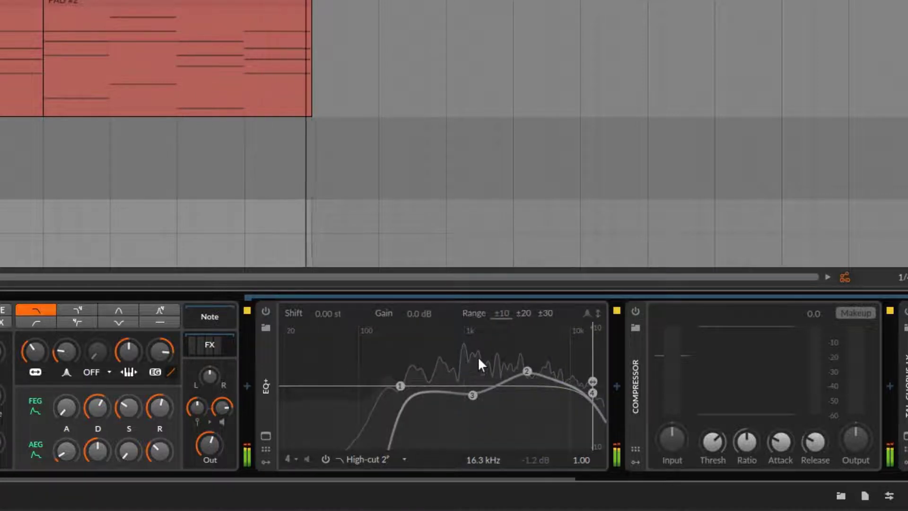
left_click(266, 312)
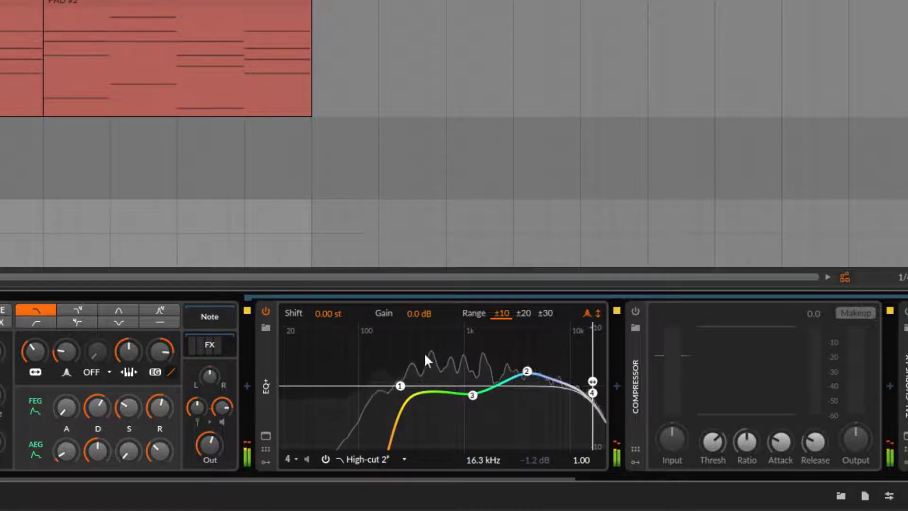
Enable the Compressor and shape the pluck with a lower threshold, maximum attack, minimum release and slightly reduced output.
left_click(636, 310)
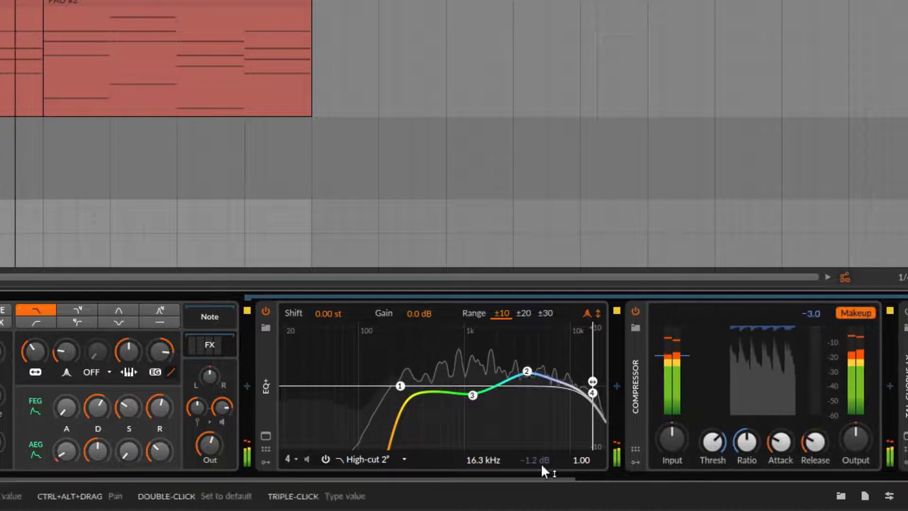
left_click_drag(546, 476, 663, 476)
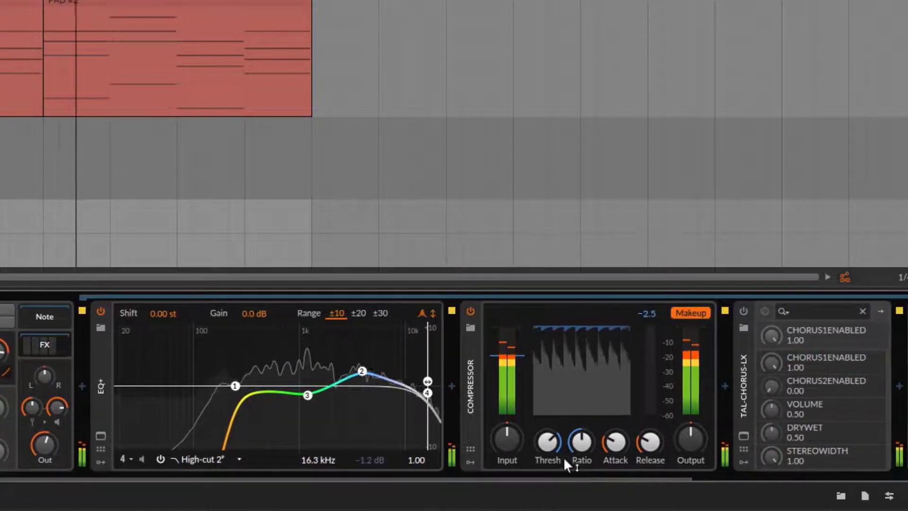
mouse_move(547, 455)
left_mouse_down()
mouse_move(545, 445)
mouse_move(548, 473)
left_mouse_up()
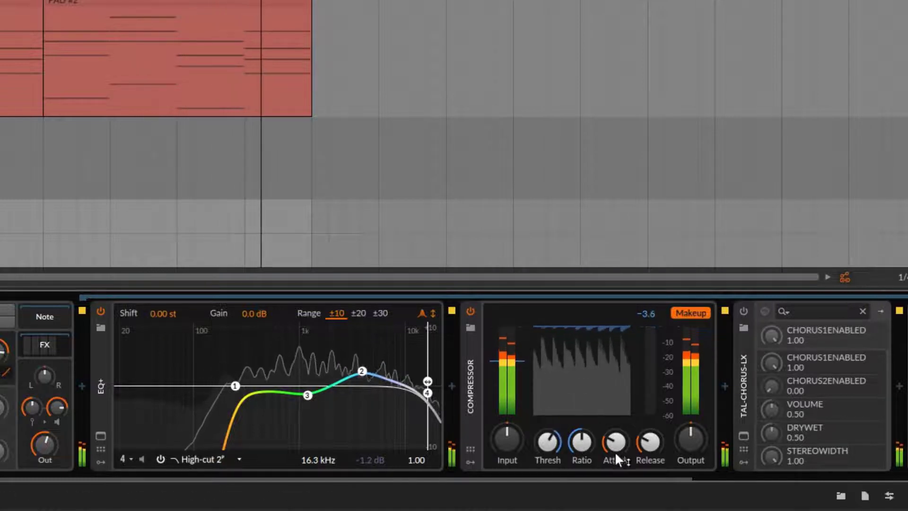
left_click(615, 443)
left_click_drag(615, 442, 643, 450)
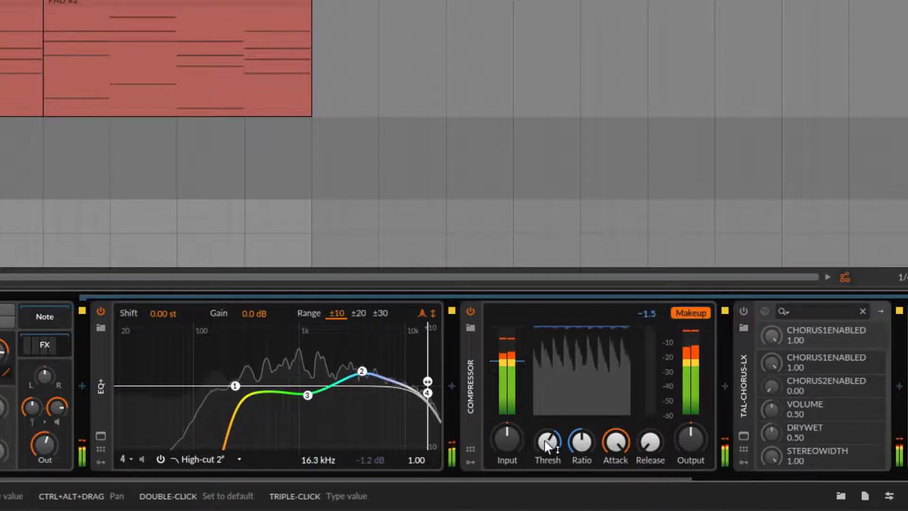
left_click_drag(545, 442, 545, 450)
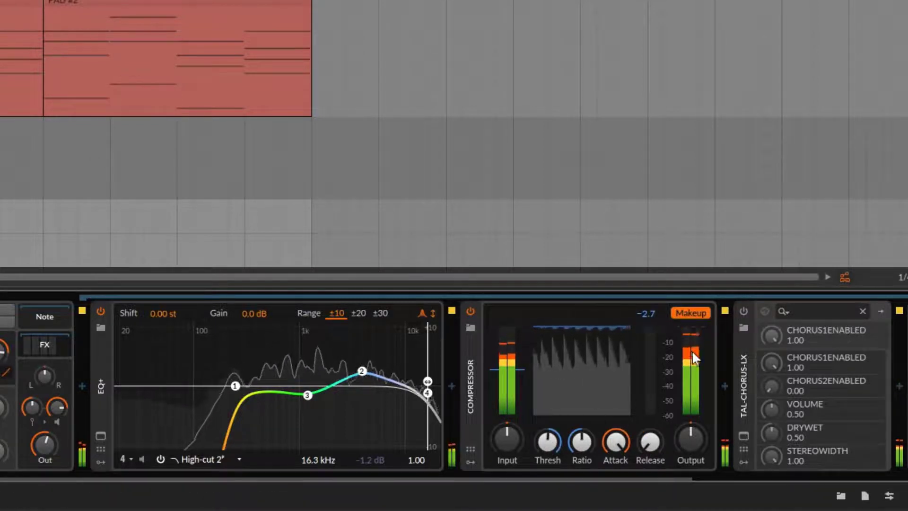
mouse_move(691, 440)
left_mouse_down()
mouse_move(691, 449)
mouse_move(700, 447)
left_mouse_up()
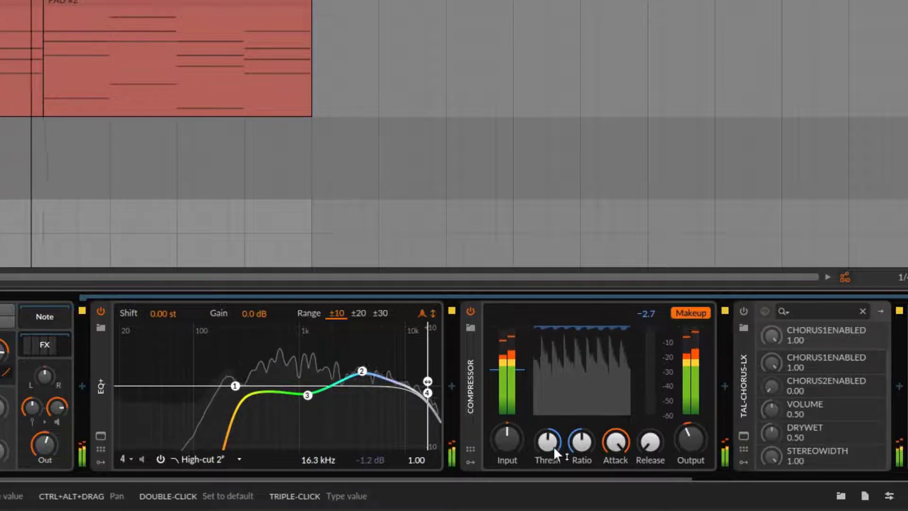
left_click_drag(547, 442, 547, 436)
Enable TAL-Chorus-LX, open its plugin window and set its volume to 0.43.
left_click_drag(543, 476, 760, 475)
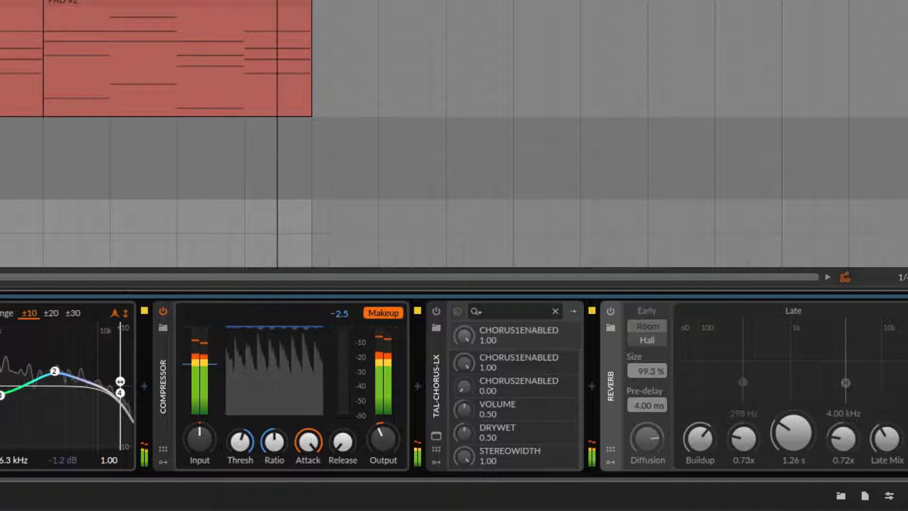
left_click(435, 311)
left_click(436, 436)
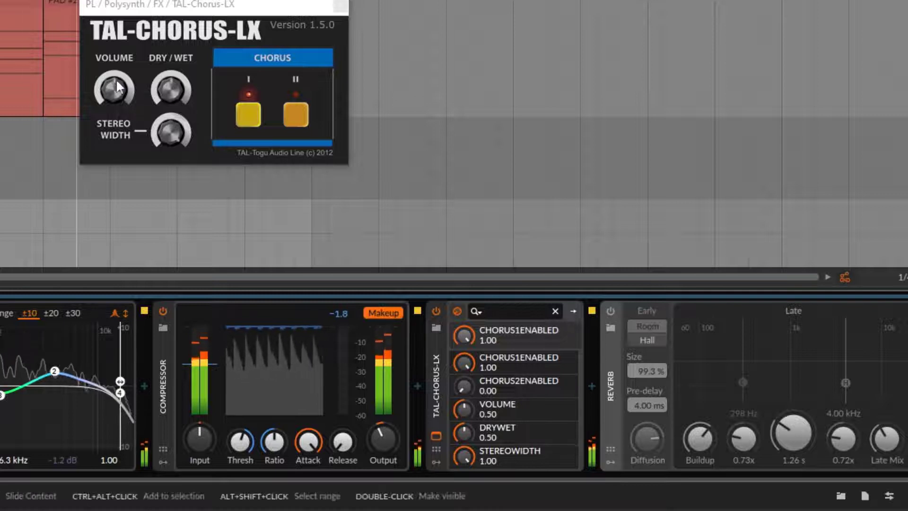
left_click_drag(120, 88, 120, 106)
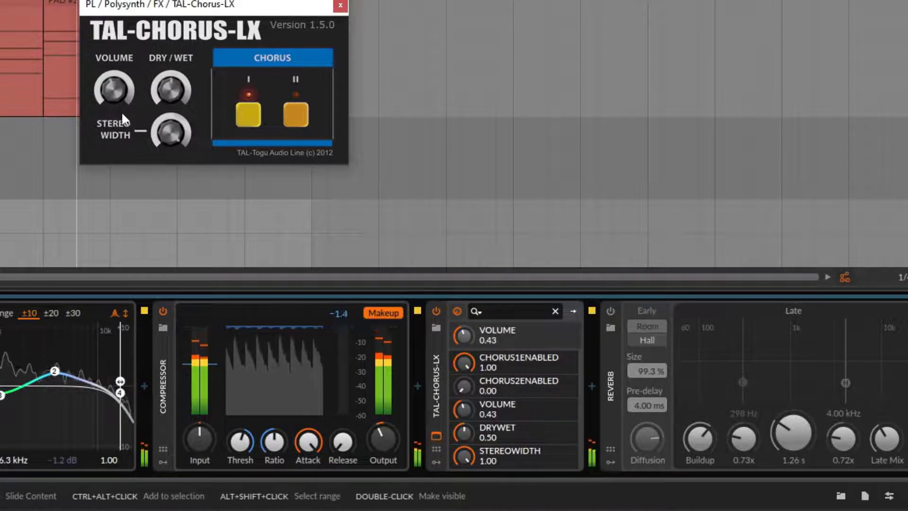
Compare chorus modes I and II by ear, returning to mode I, and stop playback.
left_click(295, 115)
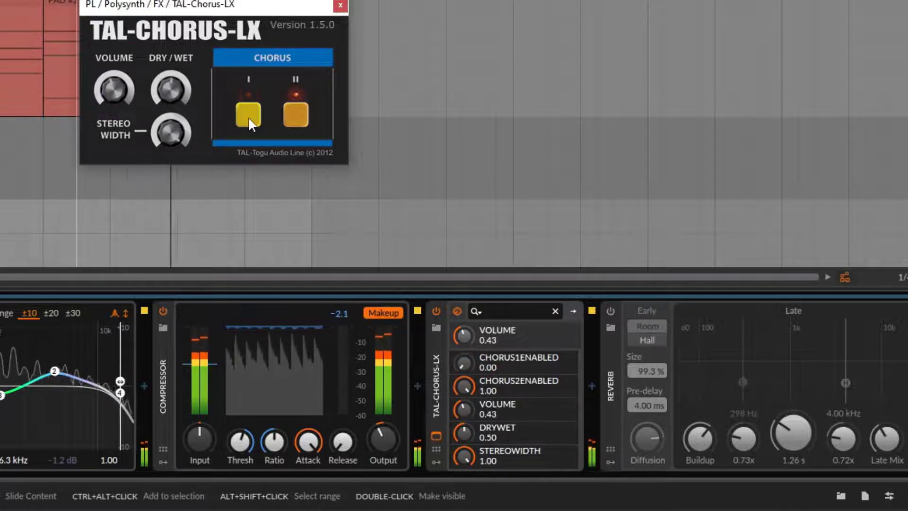
left_click(293, 115)
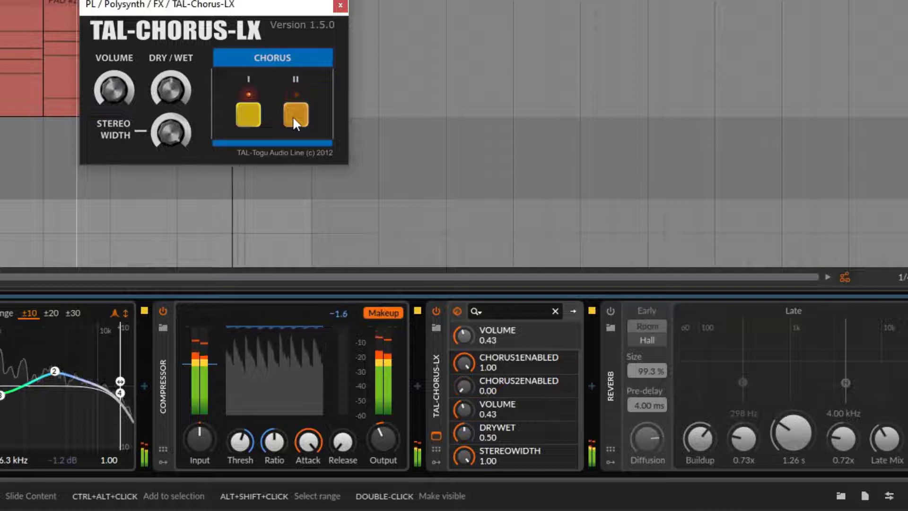
key("space")
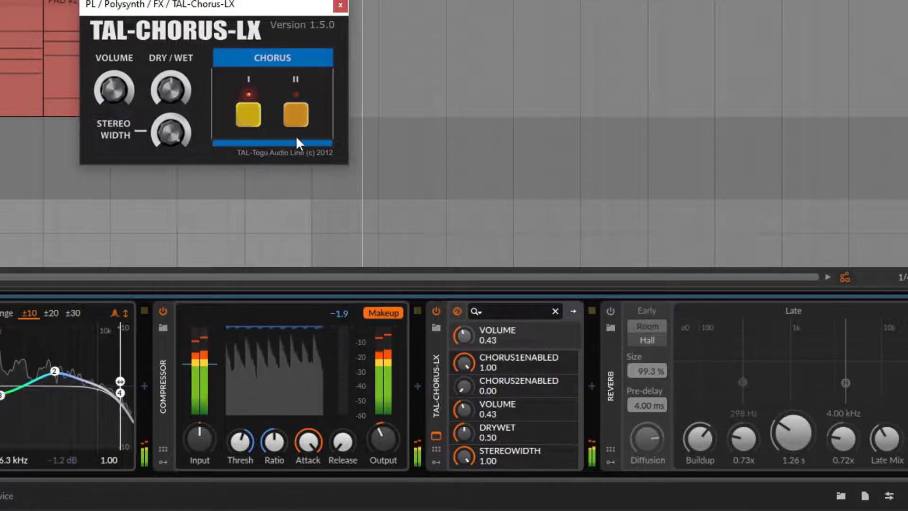
Enable the Reverb and load its Hall One preset, closing the TAL-Chorus-LX window.
left_click(610, 312)
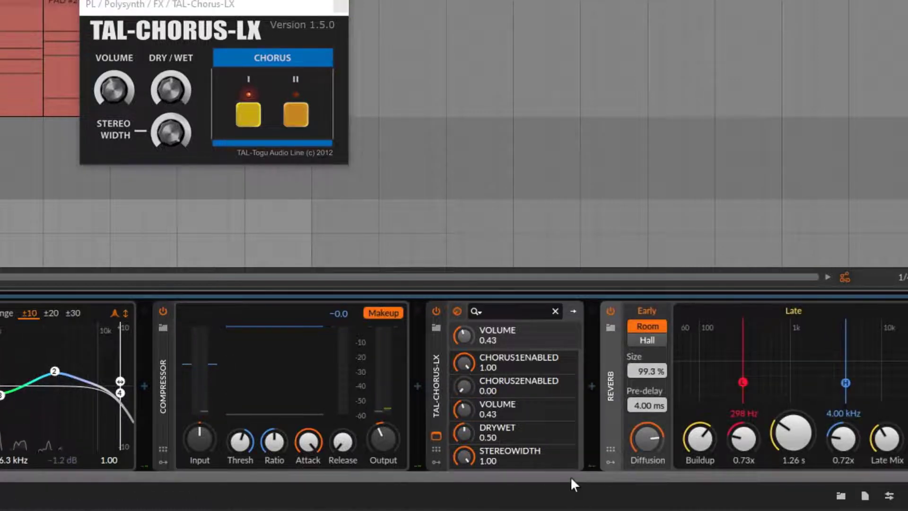
left_click_drag(570, 476, 814, 474)
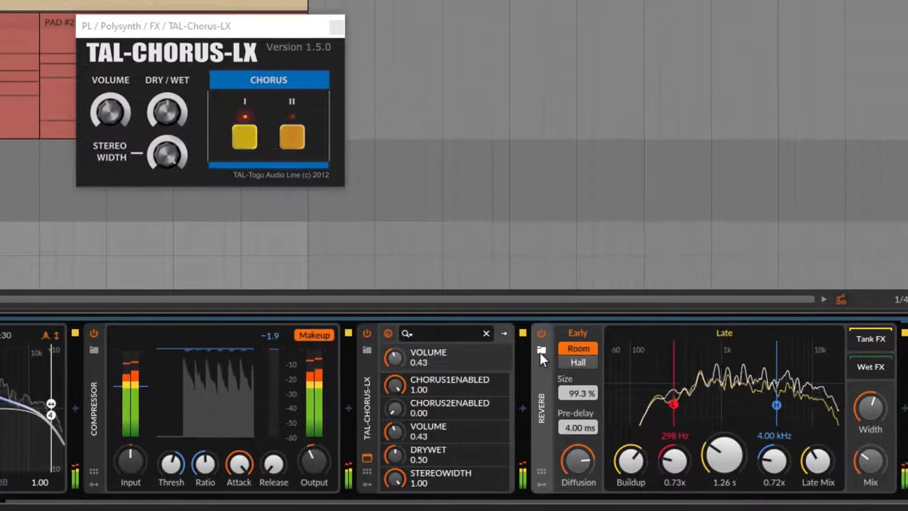
left_click(545, 326)
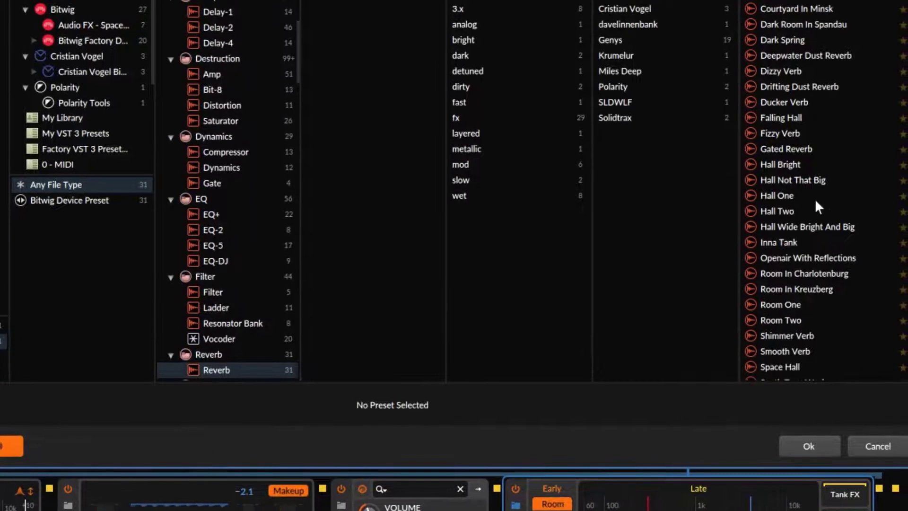
left_click(794, 196)
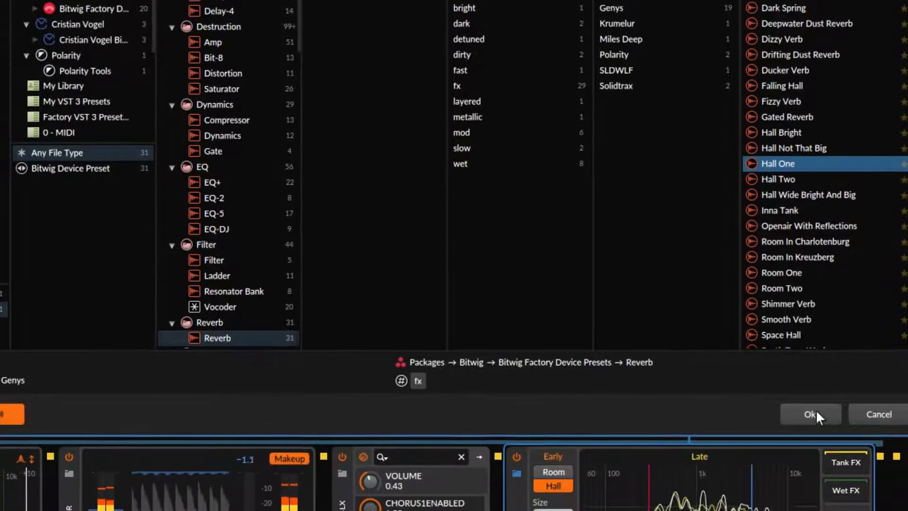
left_click(820, 445)
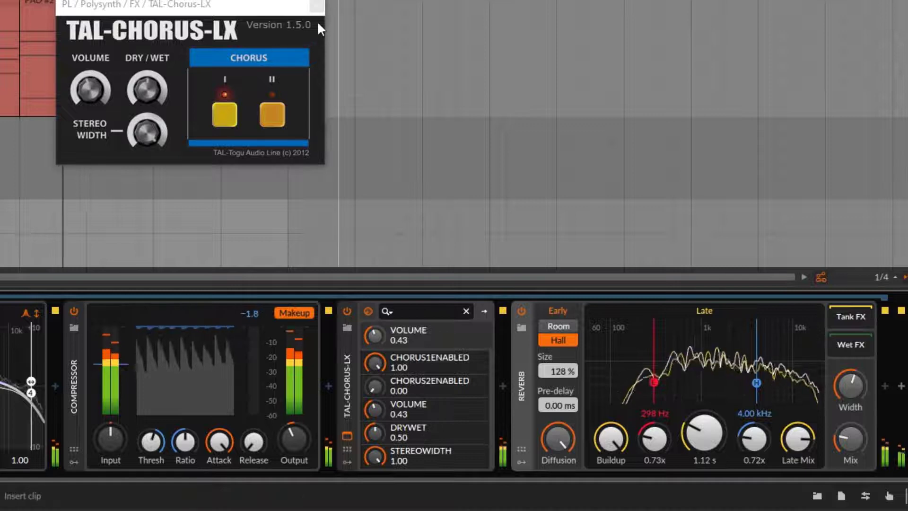
left_click(317, 8)
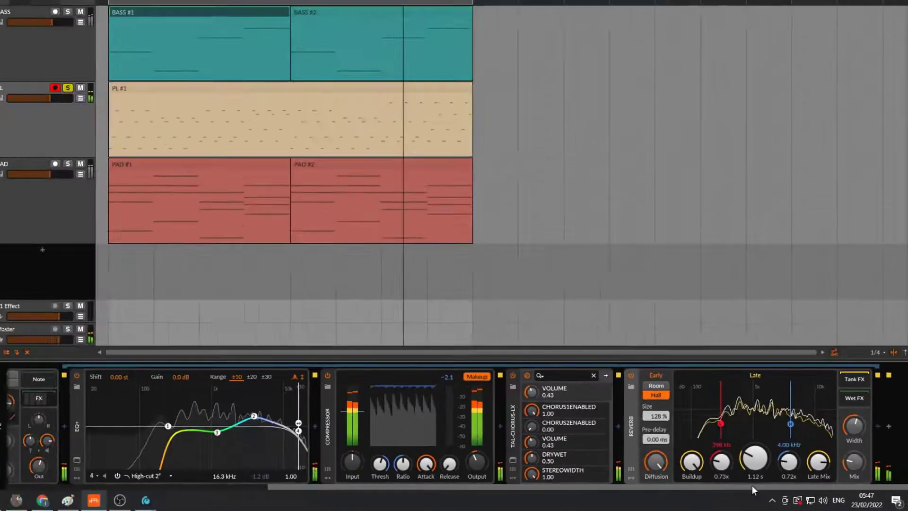
Add a Classic LFO modulator to the empty slot beside the Polysynth's vibrato modulator while the song plays.
left_click_drag(705, 475, 194, 466)
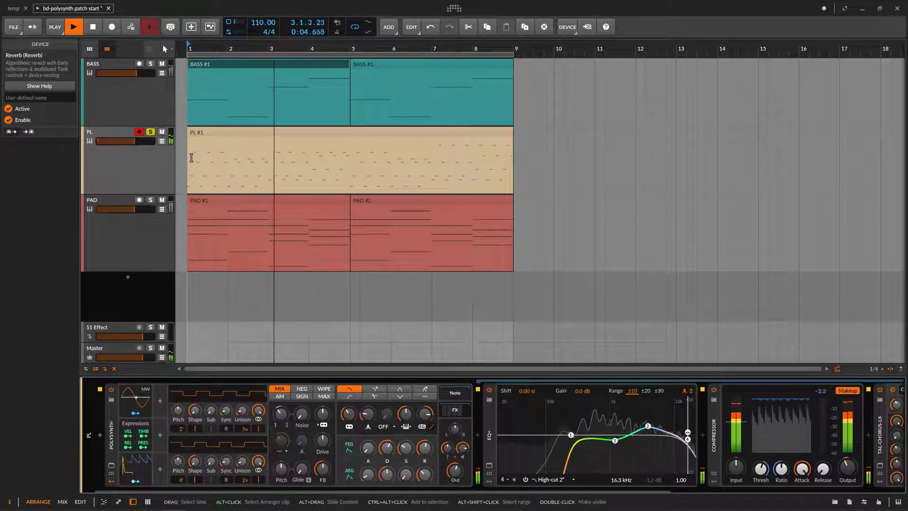
key("space")
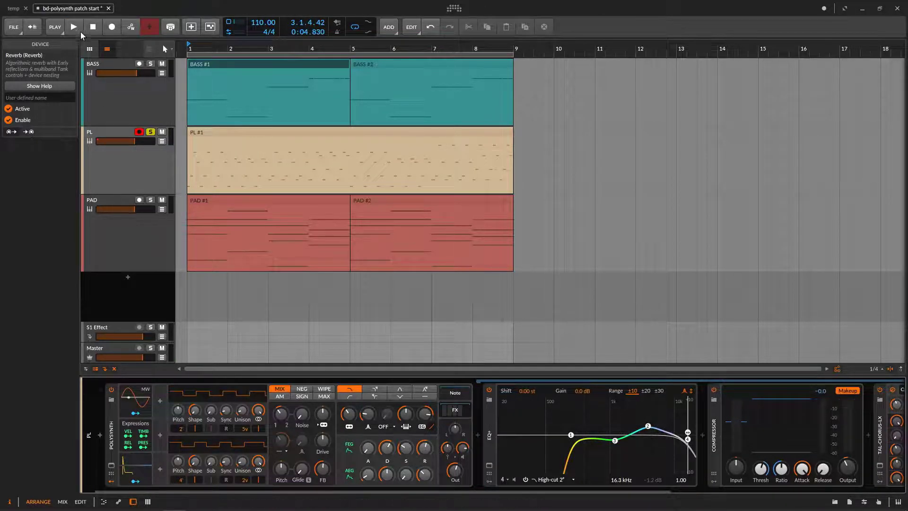
key("space")
left_click(163, 401)
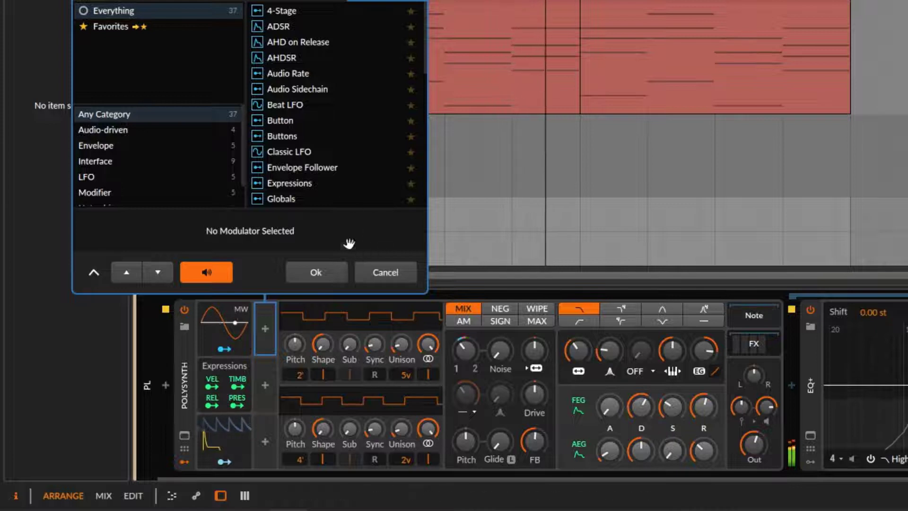
left_click(299, 150)
left_click(323, 267)
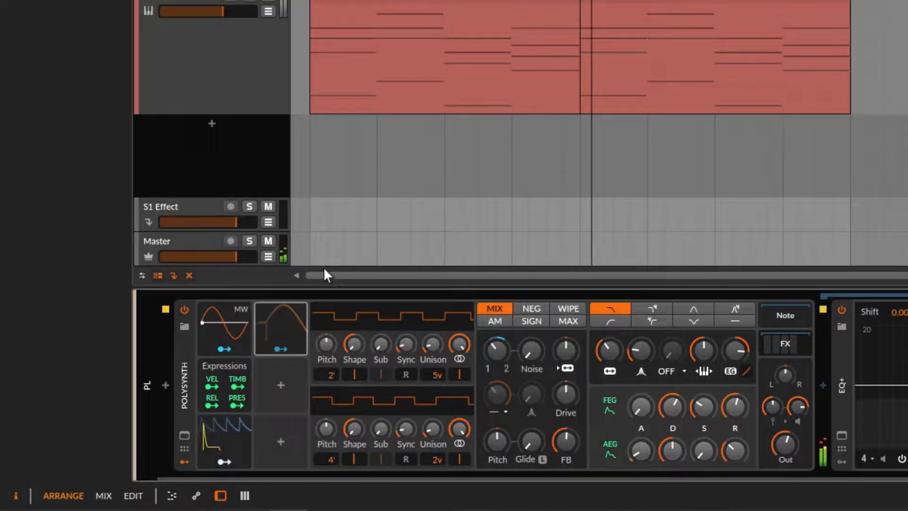
Sync the Classic LFO to the tempo with a 1/4 timebase and give it a triangle waveform.
left_click(289, 330)
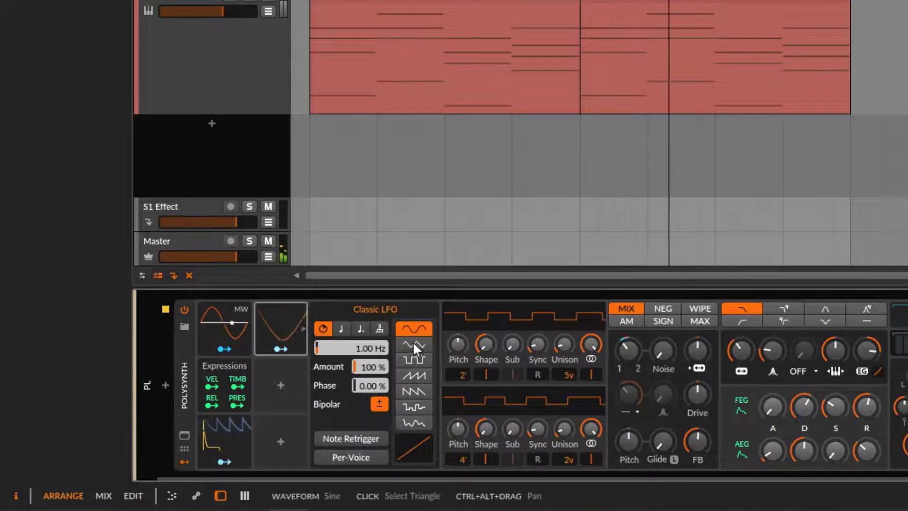
left_click(340, 328)
left_click(362, 347)
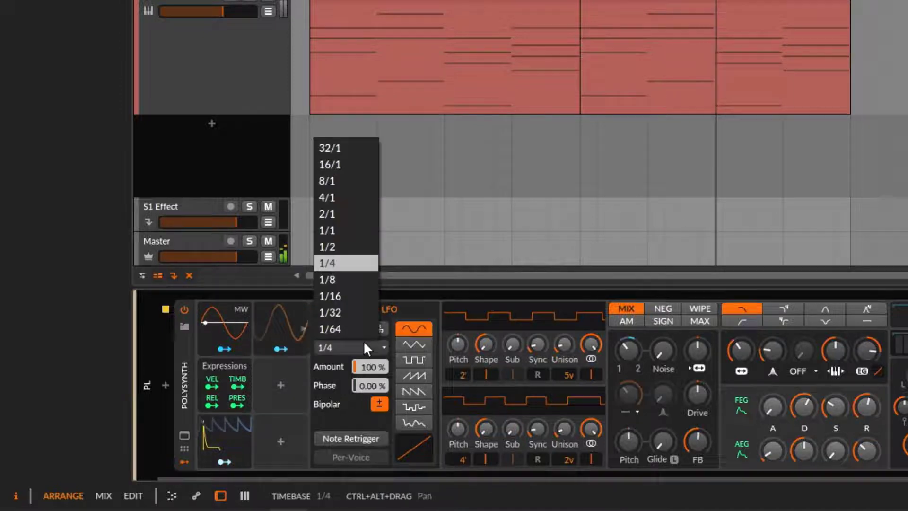
left_click(362, 262)
left_click(407, 349)
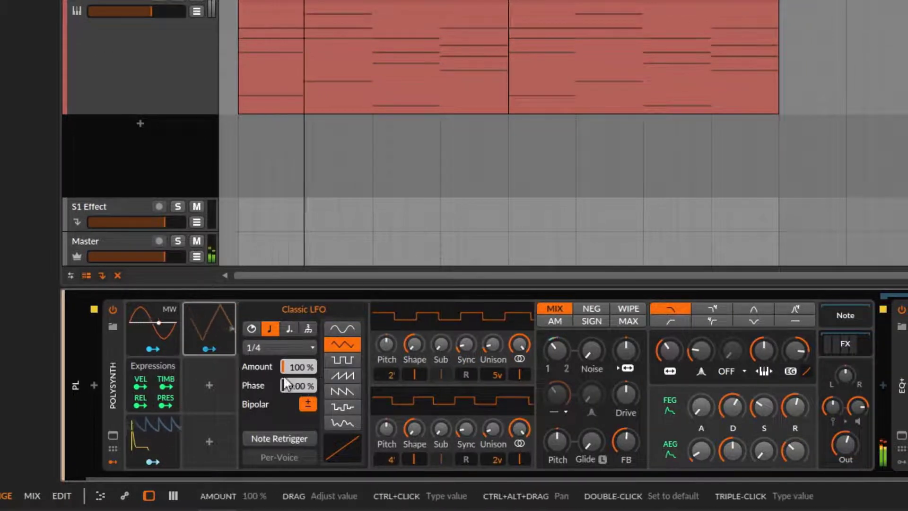
Map the Classic LFO to the Polysynth's global Pitch with a modulation depth of +2.300.
left_click(215, 347)
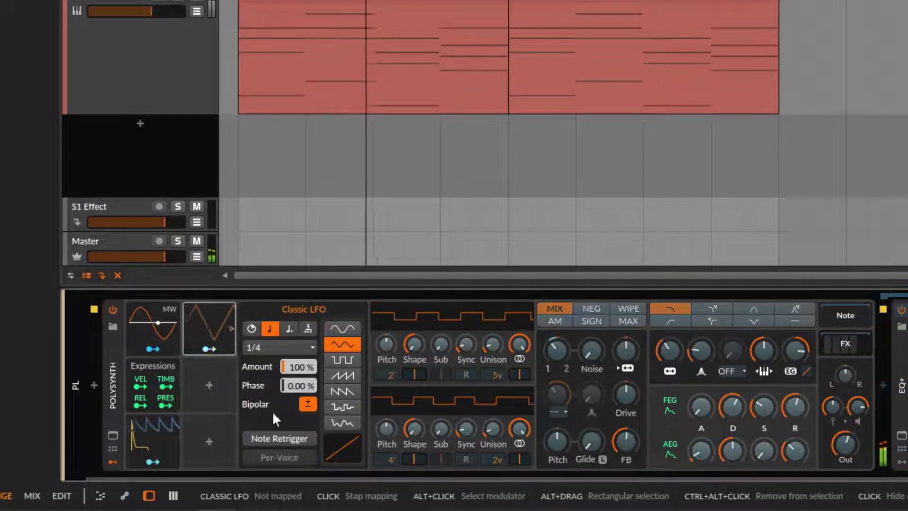
left_click_drag(555, 443, 556, 404)
left_click(216, 347)
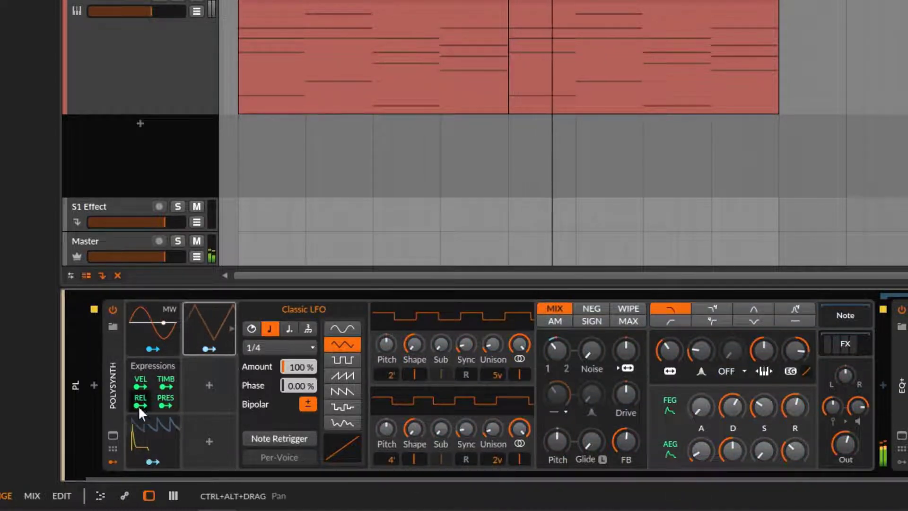
left_click(300, 402)
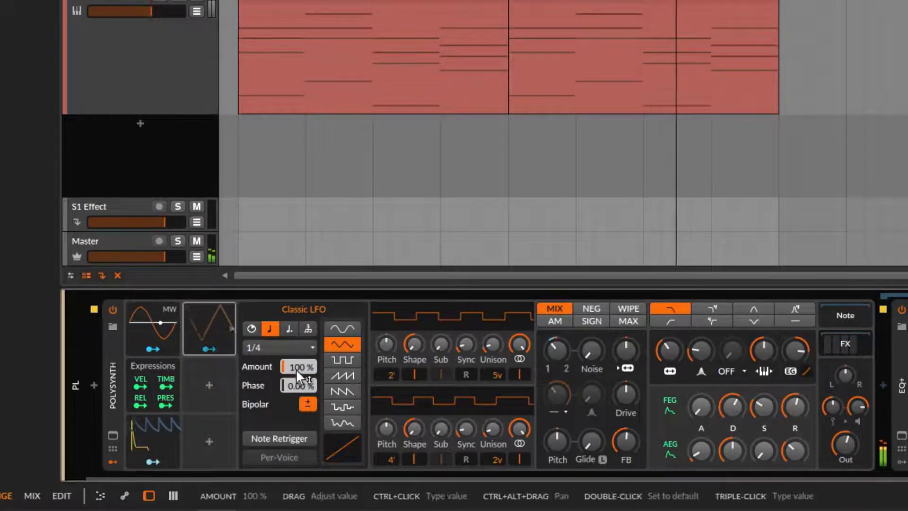
Set the Classic LFO's amount to 9.50 % by ear.
left_click_drag(296, 368, 296, 404)
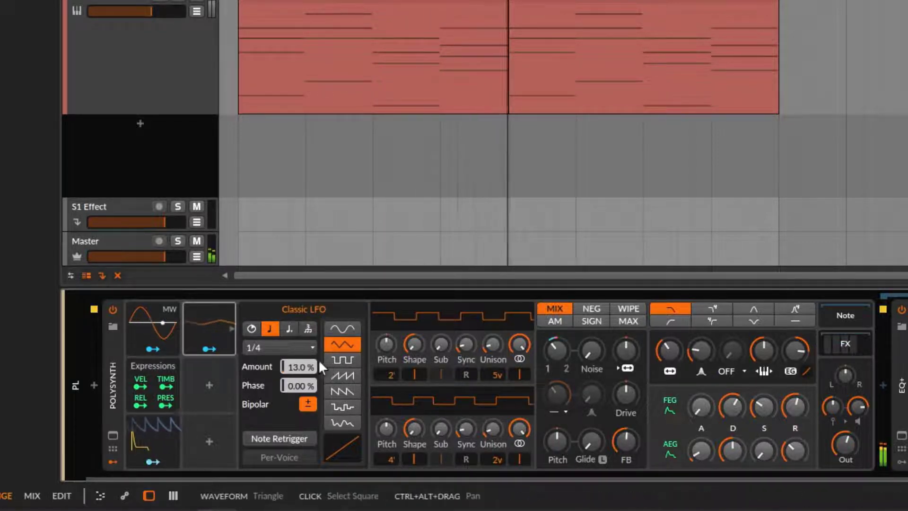
left_click_drag(298, 376, 298, 376)
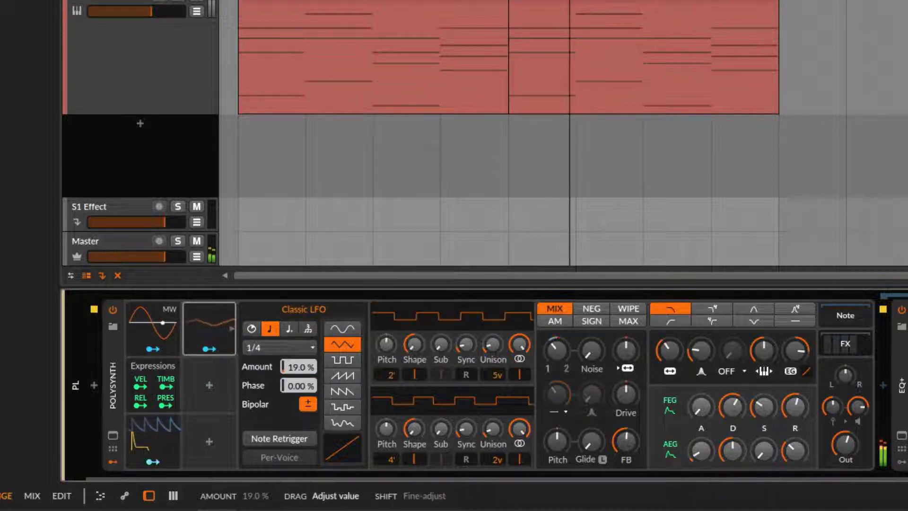
left_click_drag(298, 367, 298, 367)
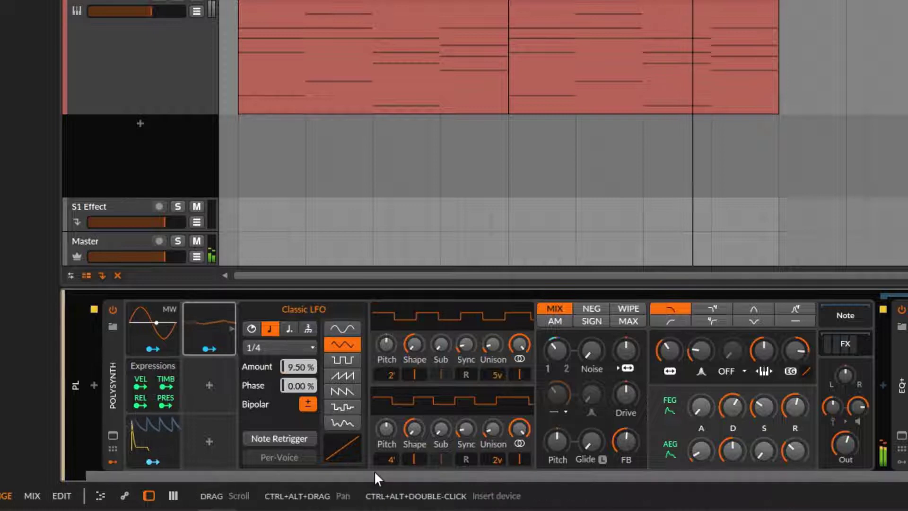
Lengthen the amplitude and filter envelope releases, comparing a shorter 38.0 % filter release by ear.
scroll(376, 472, "right", 3)
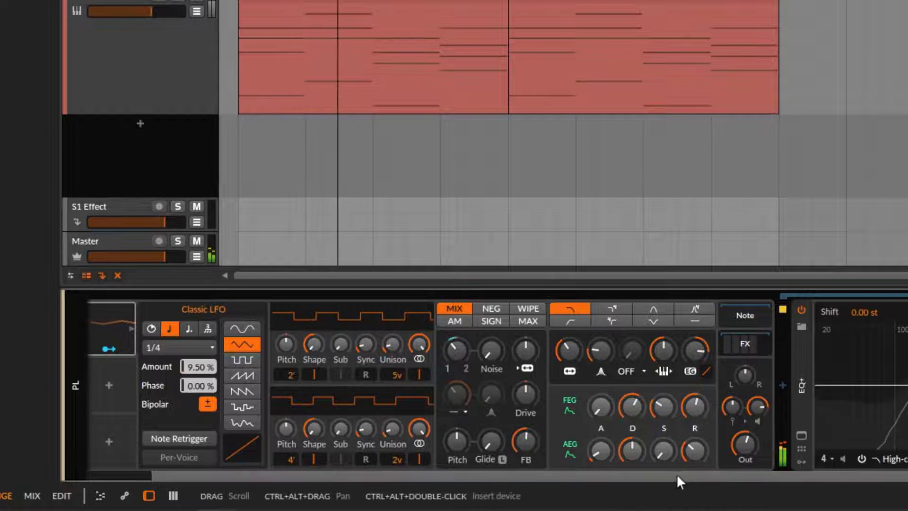
scroll(487, 472, "left", 3)
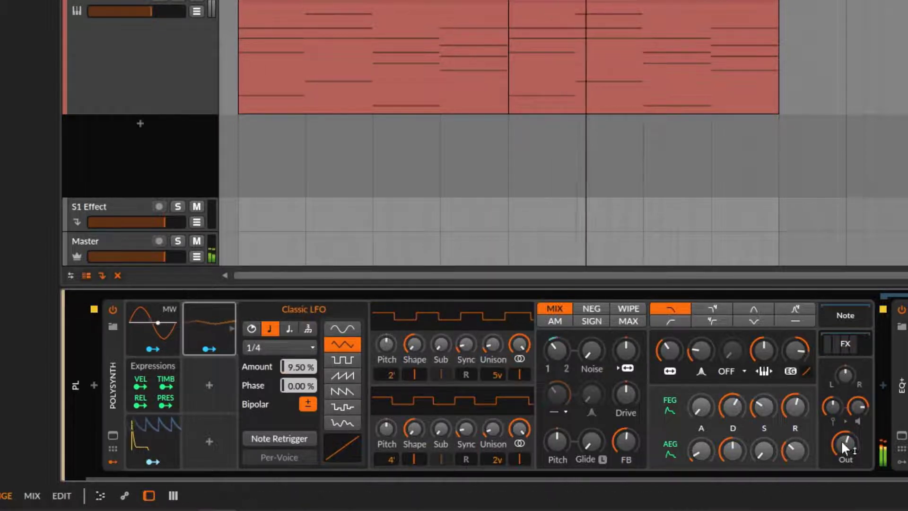
left_click_drag(798, 409, 798, 393)
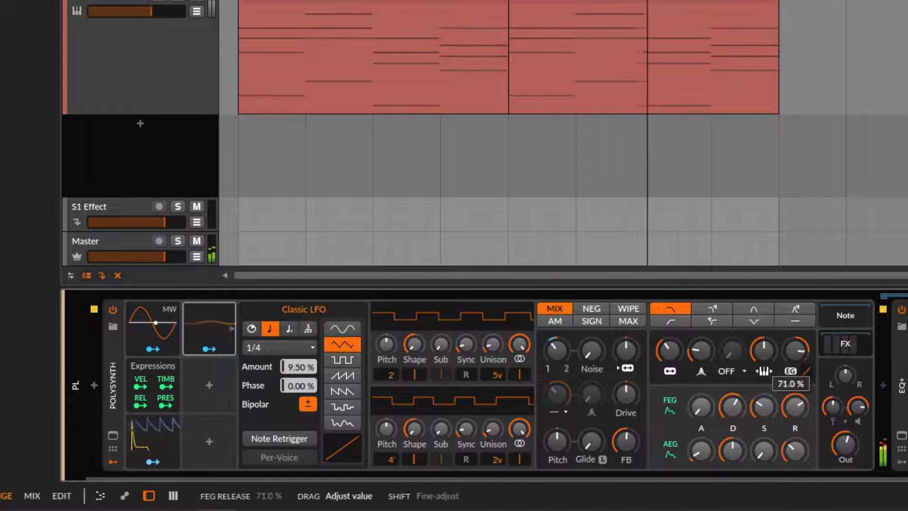
left_click_drag(795, 450, 795, 448)
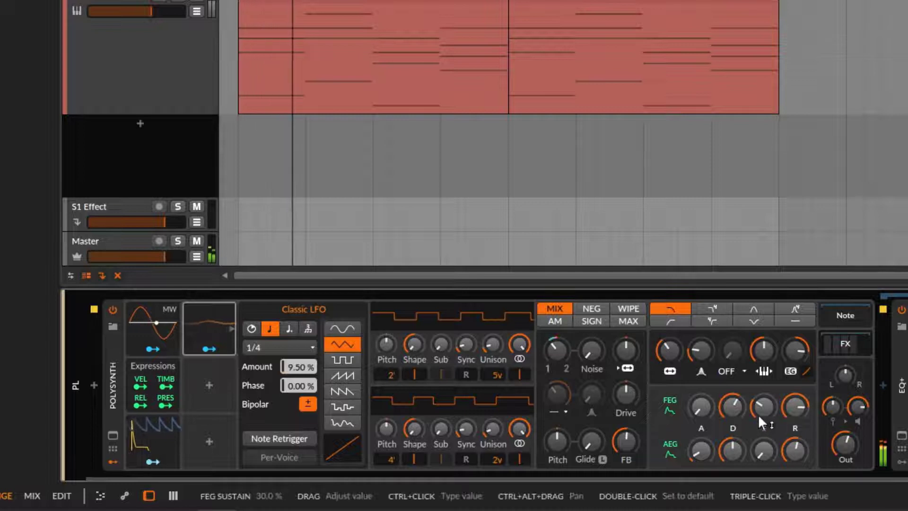
left_click_drag(795, 406, 795, 425)
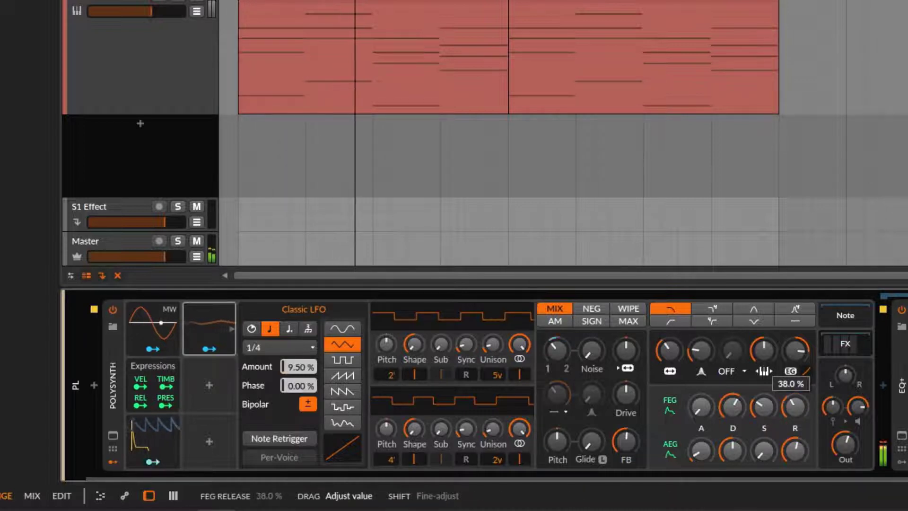
left_click_drag(795, 425, 807, 381)
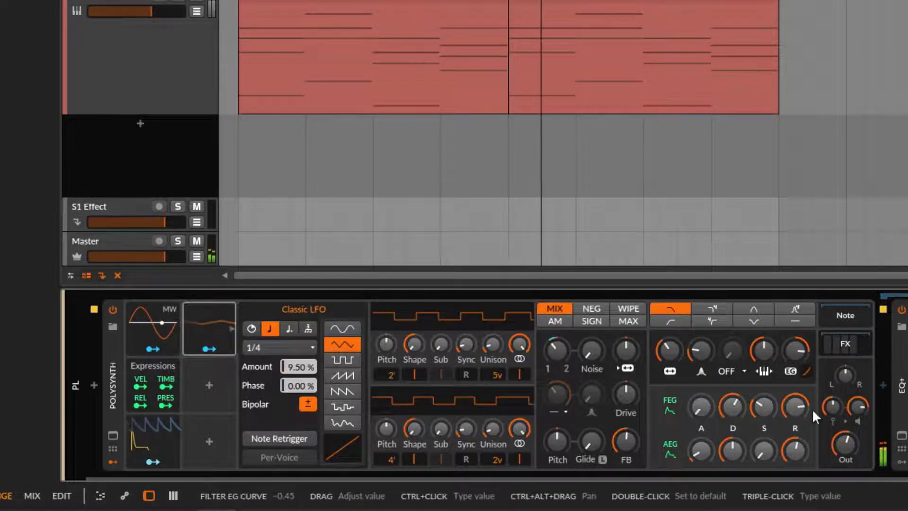
Try different filter envelope curve shapes during playback and fine-tune the filter cutoff.
left_click_drag(808, 362, 802, 331)
double_click(802, 342)
mouse_move(806, 372)
left_mouse_down()
mouse_move(806, 384)
mouse_move(806, 356)
left_mouse_up()
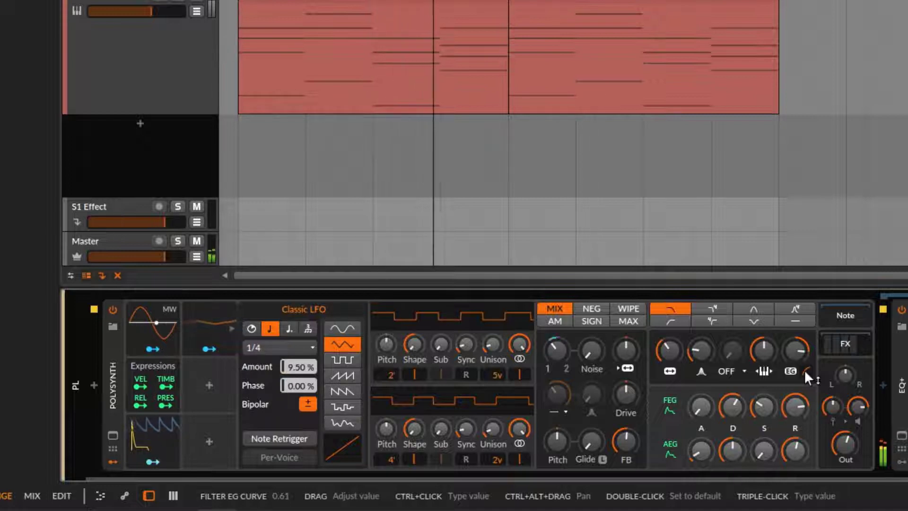
left_click_drag(804, 370, 804, 393)
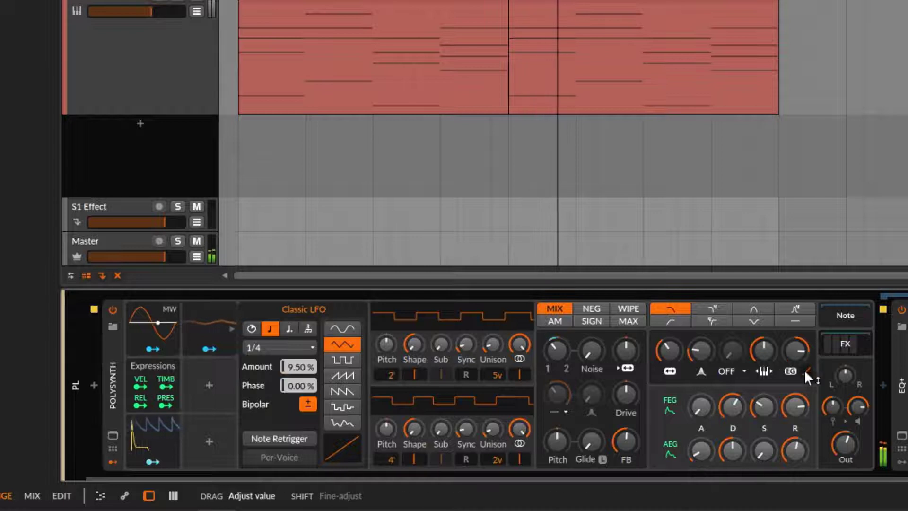
mouse_move(669, 350)
left_mouse_down()
mouse_move(669, 361)
mouse_move(669, 351)
left_mouse_up()
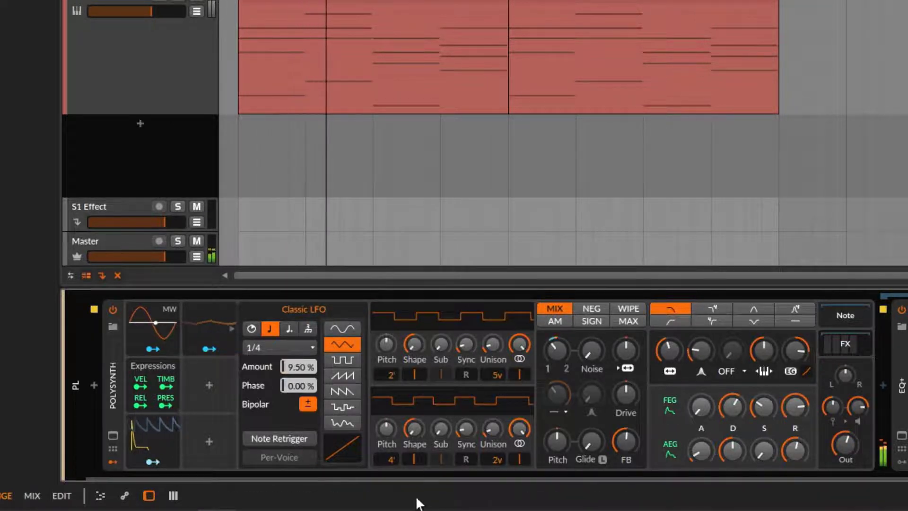
left_click(669, 358)
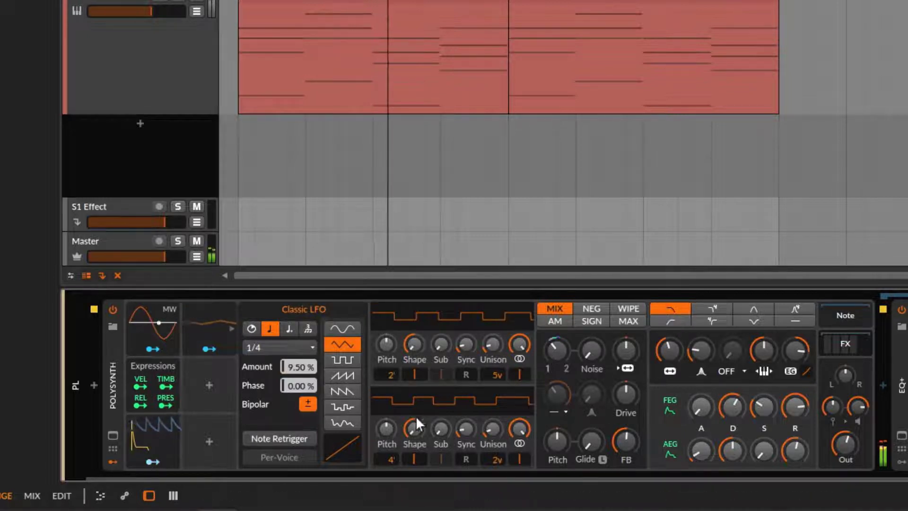
Stop playback, take the PL track off solo, and select and solo the PAD track.
left_click(109, 379)
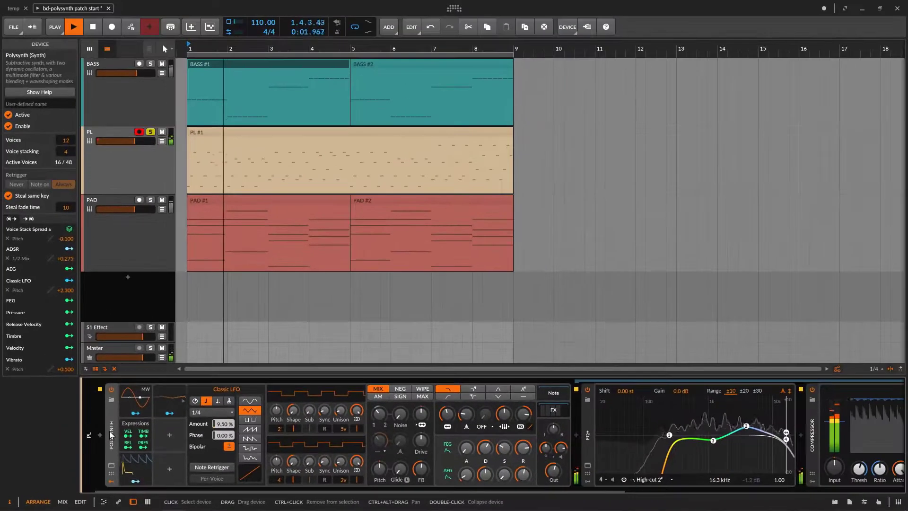
left_click(151, 132)
left_click(151, 228)
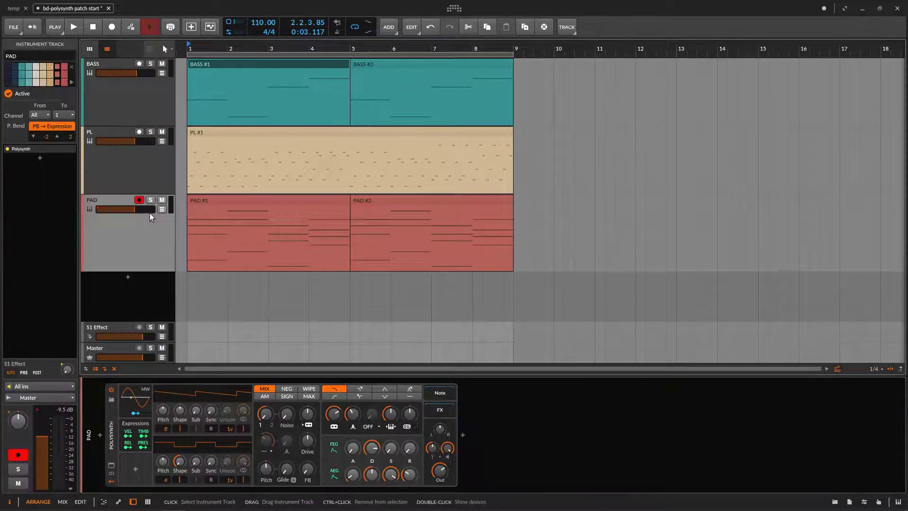
left_click(151, 201)
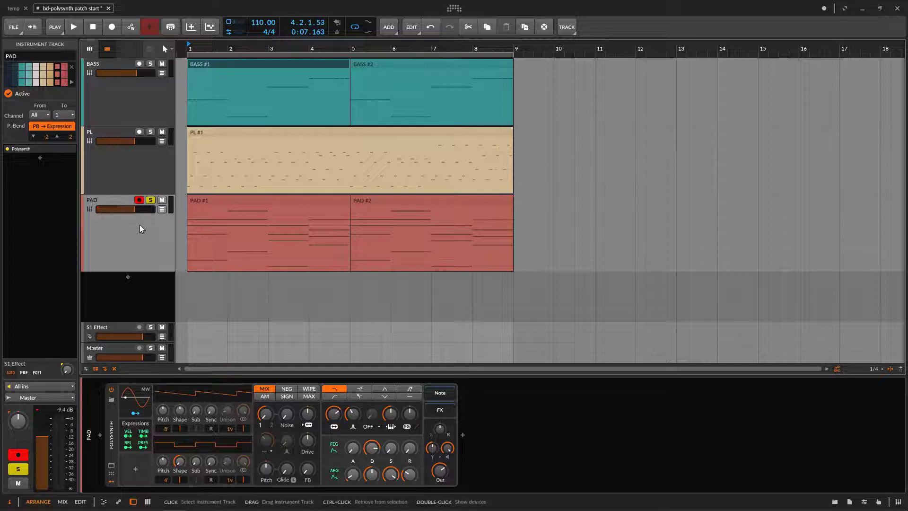
Revisit the BASS and PL tracks, briefly solo PL, and return to the PAD track with it soloed.
left_click(128, 84)
left_click(148, 170)
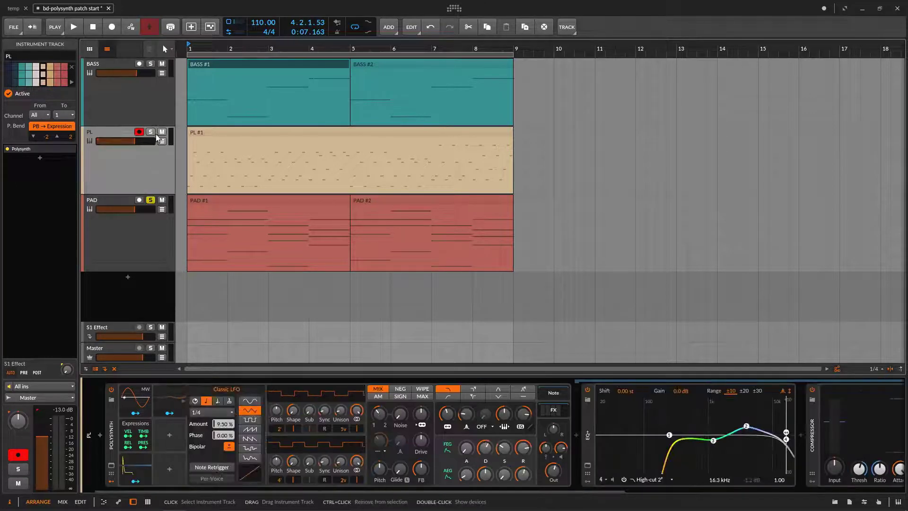
left_click(151, 132)
left_click(151, 200)
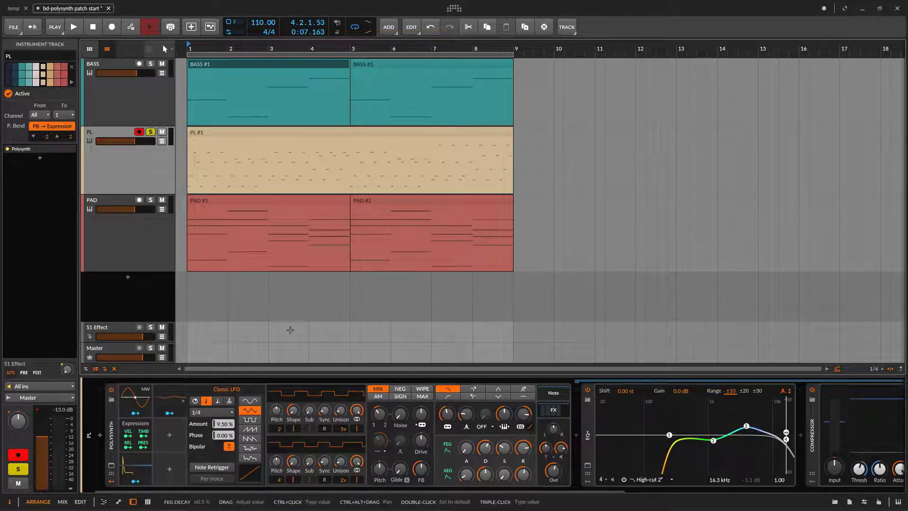
left_click(150, 132)
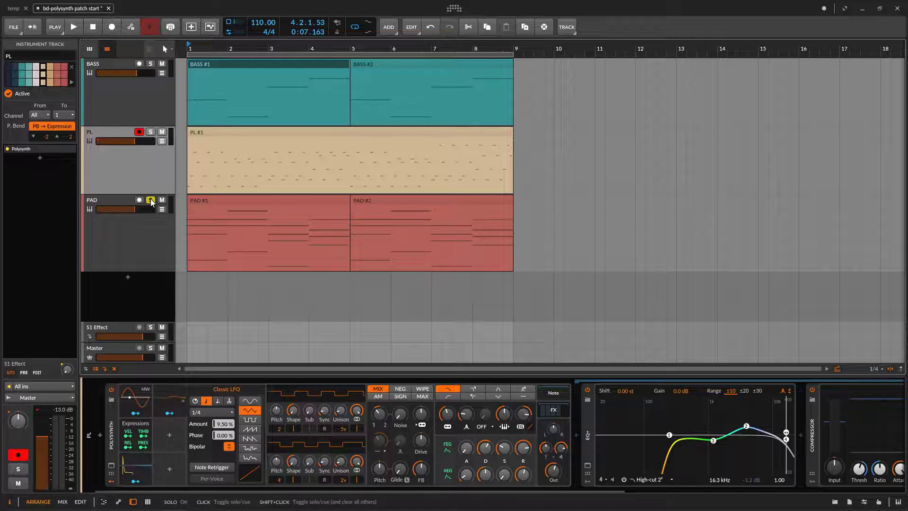
left_click(147, 251)
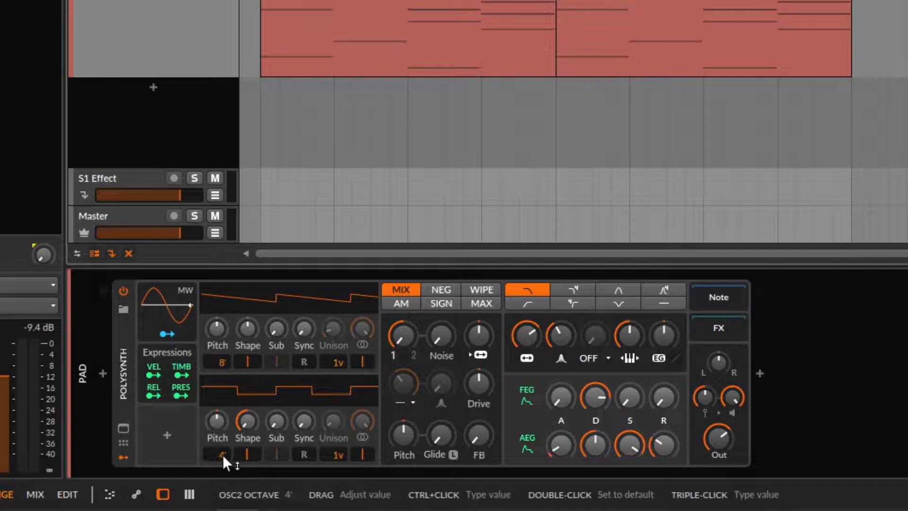
Set the PAD Polysynth's second oscillator to the 16' octave and center the oscillator mix.
left_click_drag(222, 455, 222, 454)
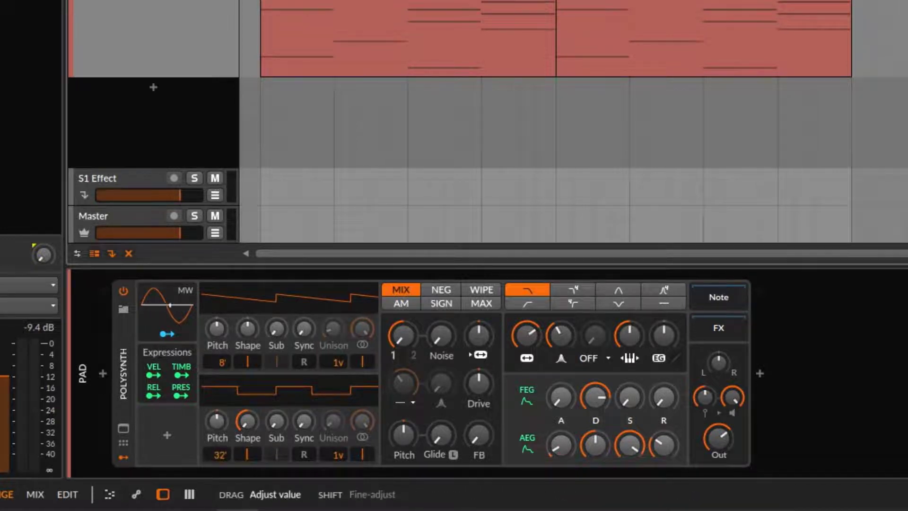
double_click(400, 341)
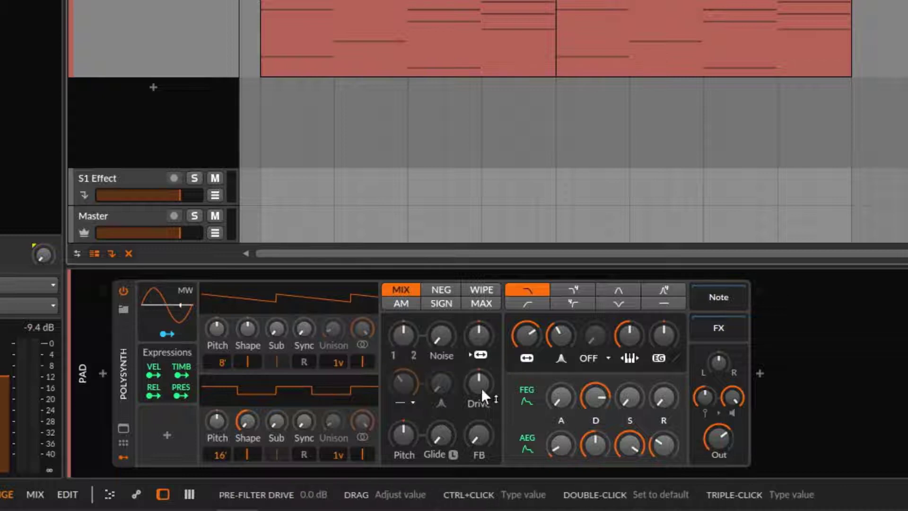
Shape the PAD's amplitude envelope with a 53.0 % attack, full sustain and a 66.5 % release.
left_click_drag(566, 458, 566, 431)
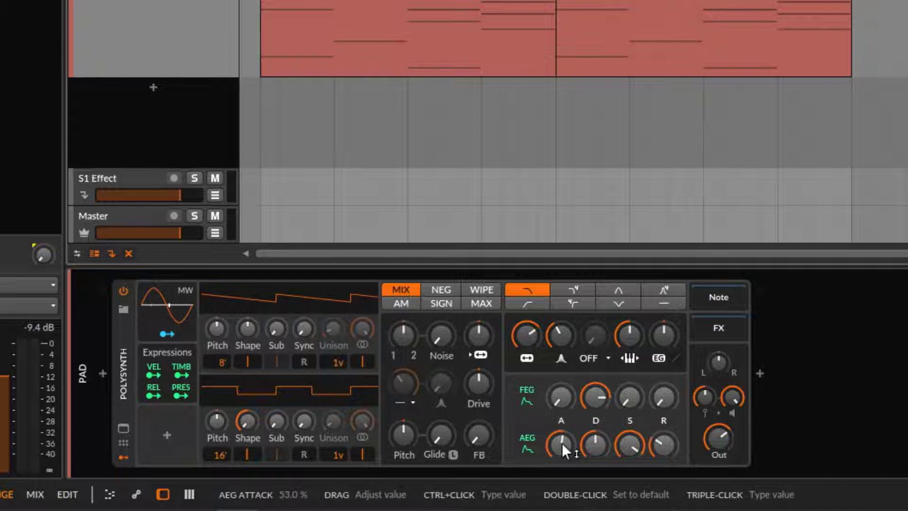
left_click(593, 450)
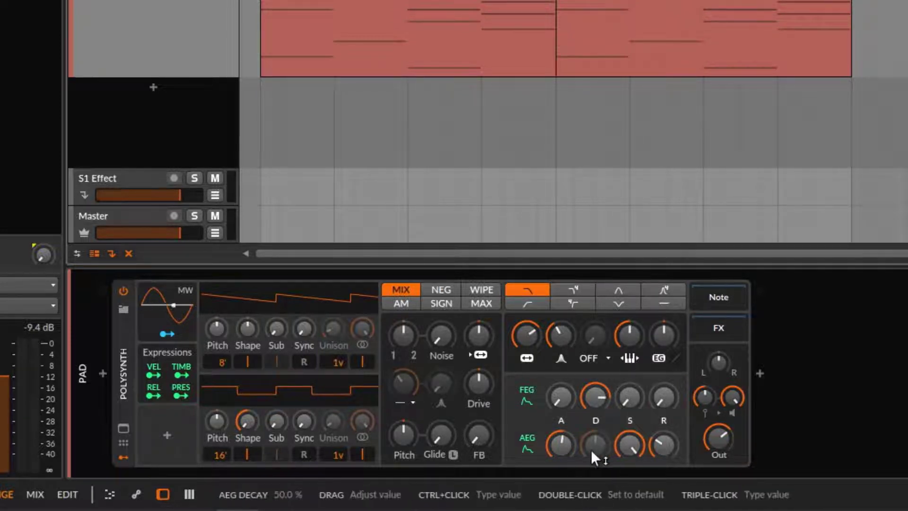
left_click_drag(671, 434, 672, 396)
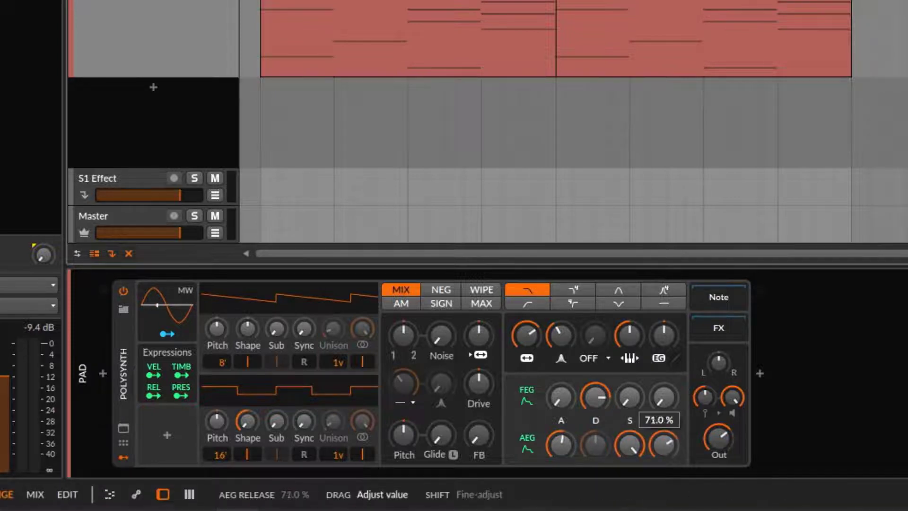
Play the pad, lower the Polysynth's output to -9.9 dB and fine-tune the amplitude attack.
key("space")
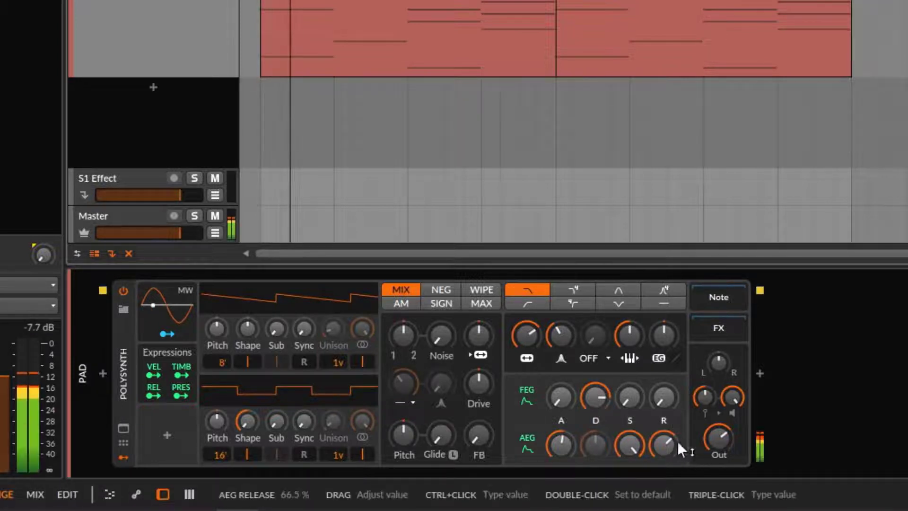
left_click_drag(719, 438, 719, 450)
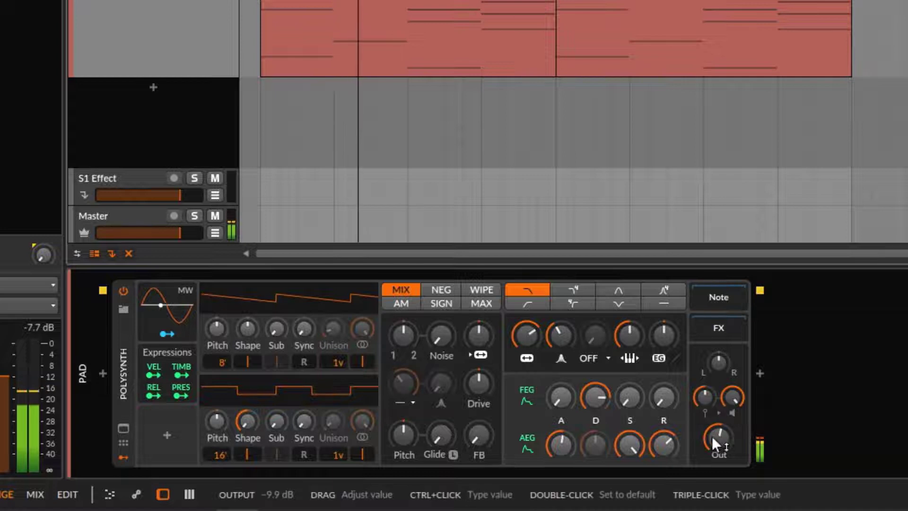
left_click_drag(574, 442, 575, 442)
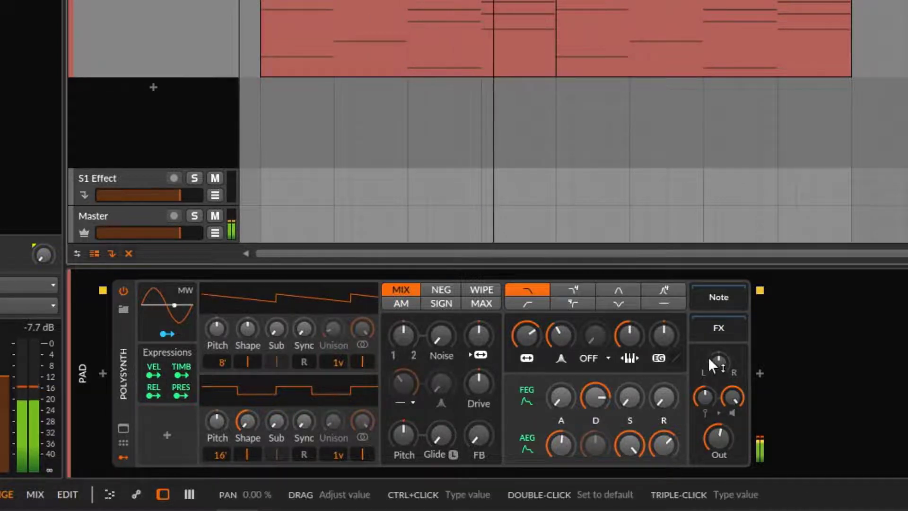
Modulate the PAD Polysynth's pitch with the Voice Stack Spread and set the modulation amount to +0.100.
left_click(166, 350)
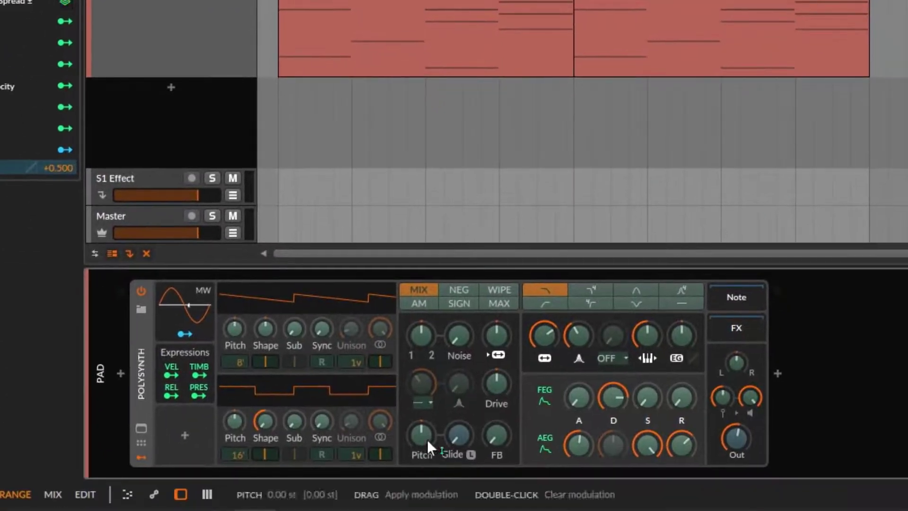
left_click_drag(428, 440, 427, 407)
double_click(67, 17)
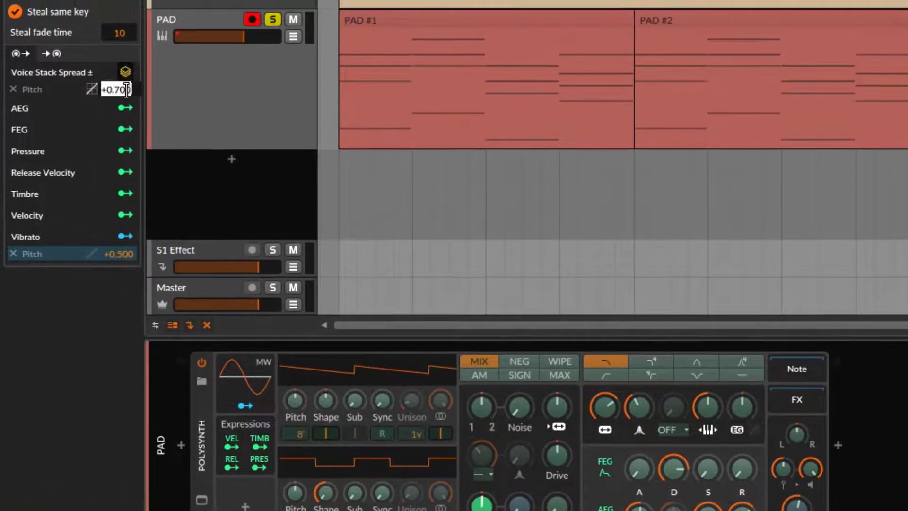
type("+0.7")
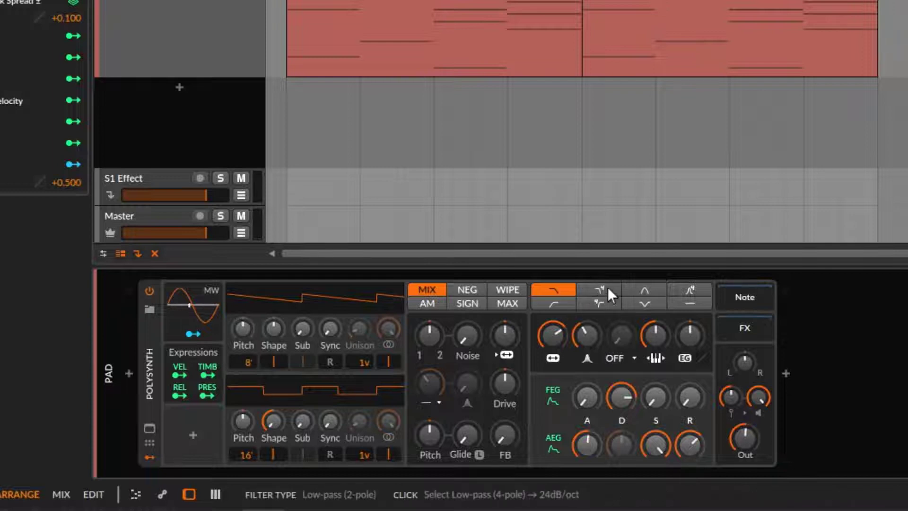
Switch the PAD filter to the 4-pole low-pass, give oscillator 1 five unison voices with more detune, and play the pad.
left_click(607, 291)
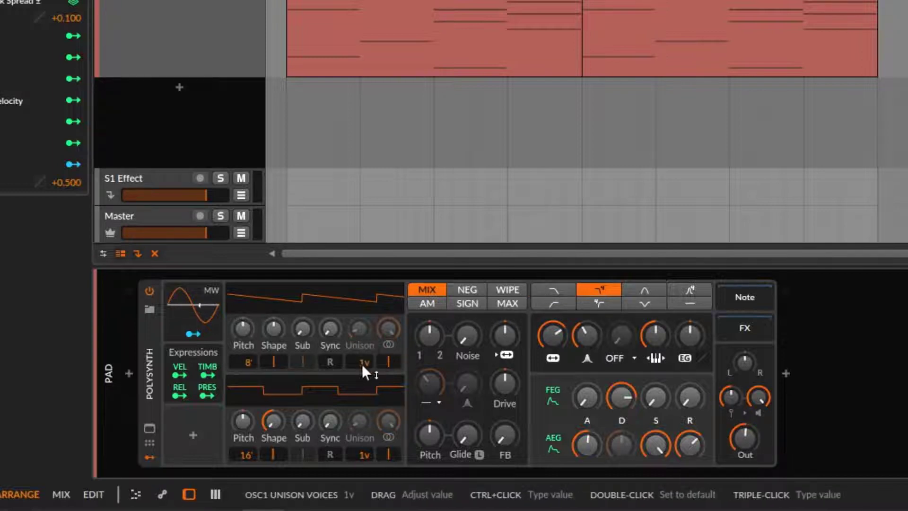
left_click_drag(363, 367, 363, 358)
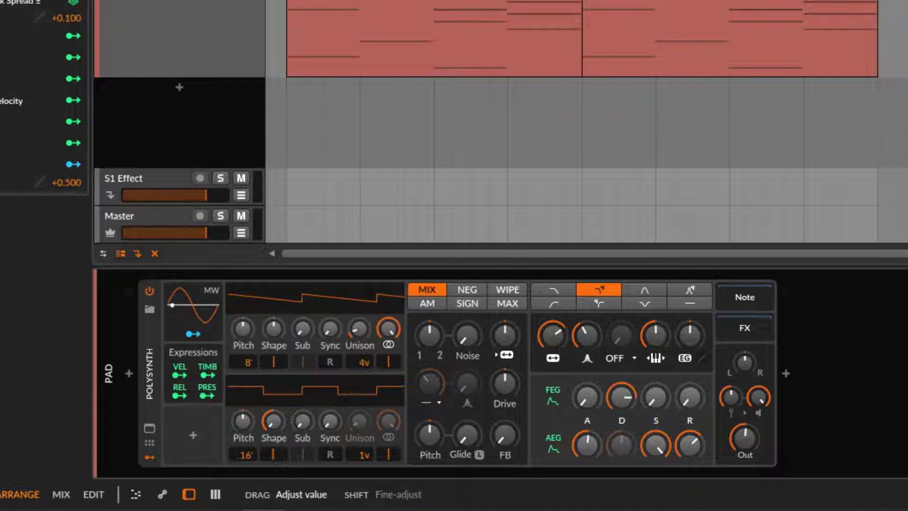
left_click_drag(355, 342, 354, 324)
key("space")
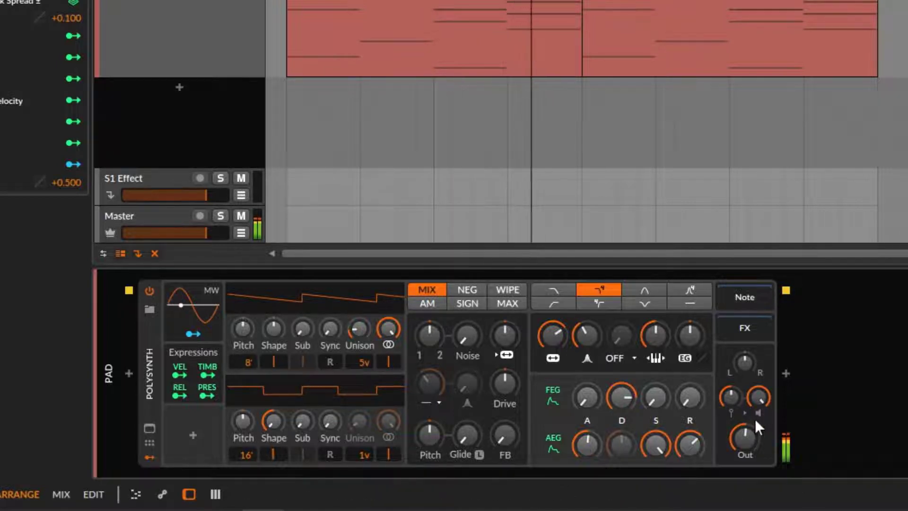
Rebalance the Polysynth's output section with a higher output level, and set oscillator 2 to two unison voices.
mouse_move(762, 393)
left_mouse_down()
mouse_move(762, 403)
mouse_move(759, 393)
left_mouse_up()
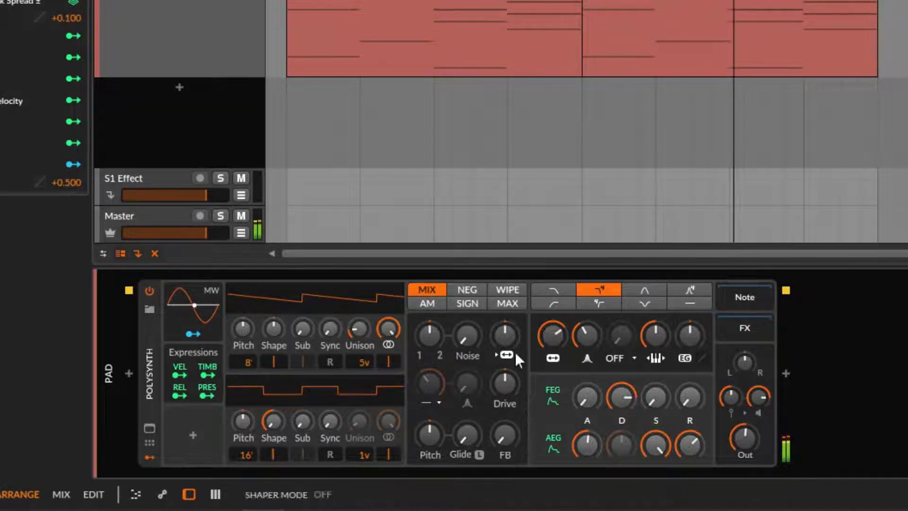
left_click_drag(744, 438, 744, 430)
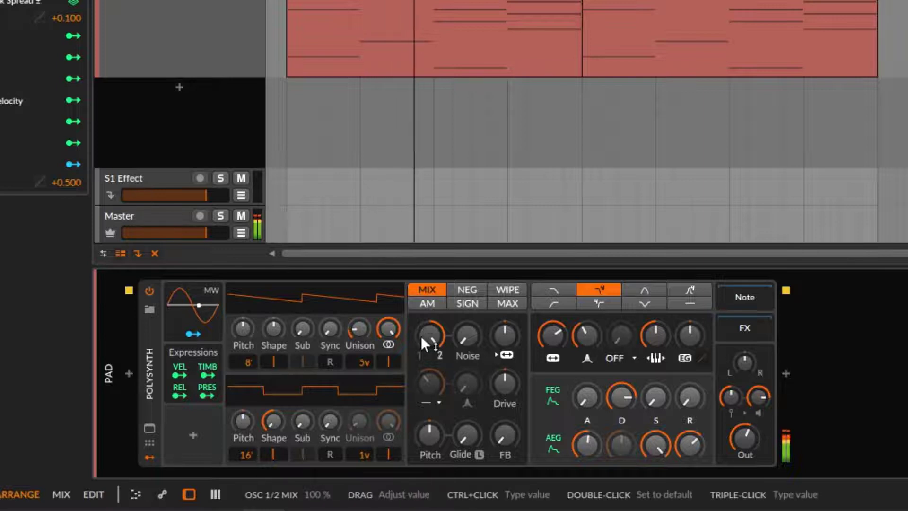
left_click_drag(367, 456, 368, 451)
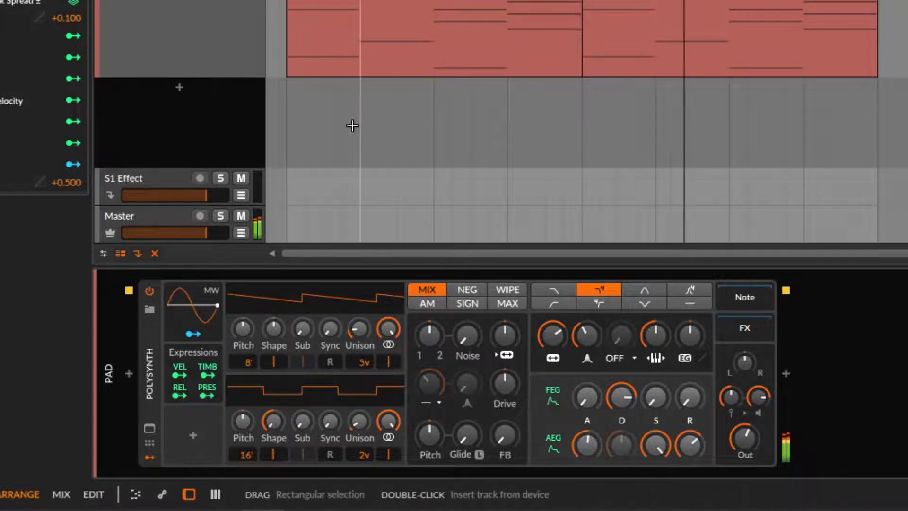
left_click(340, 182)
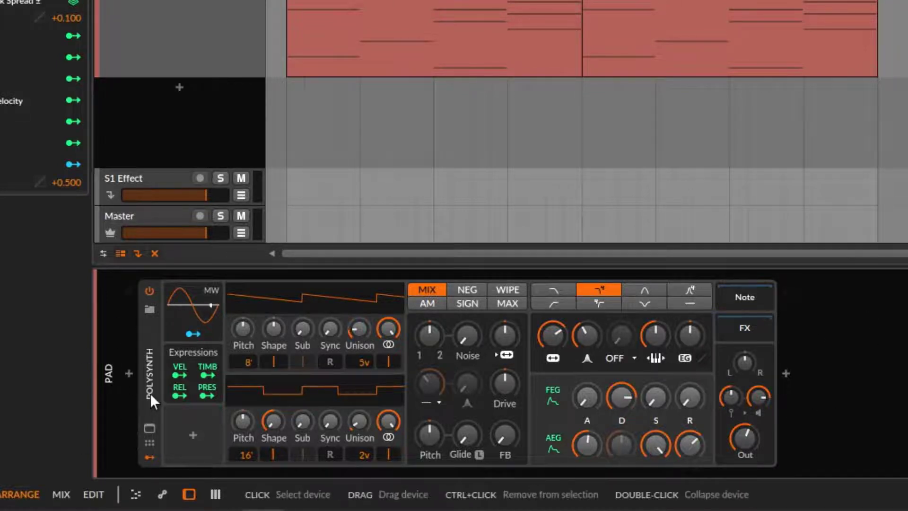
Play the pad while reducing the Polysynth's filter resonance, raising its keyboard tracking and lowering the filter frequency to 204 Hz.
left_click(184, 40)
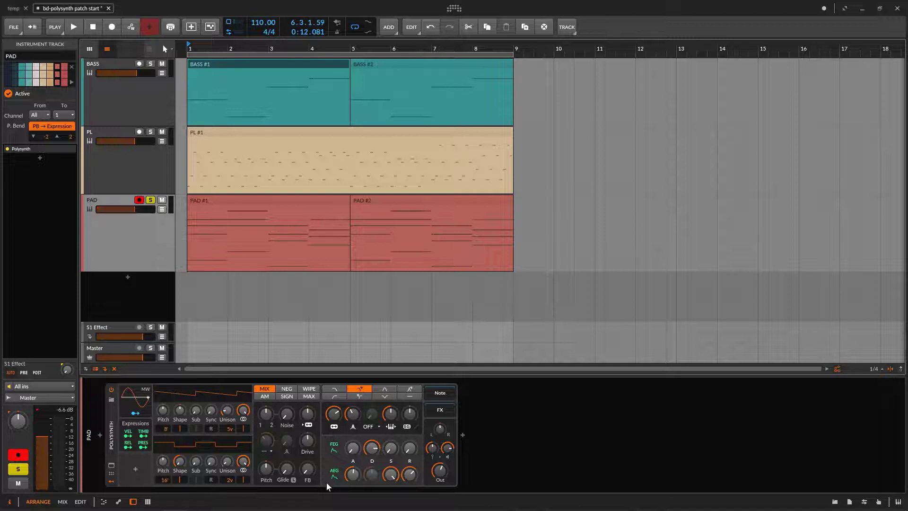
left_click(283, 418)
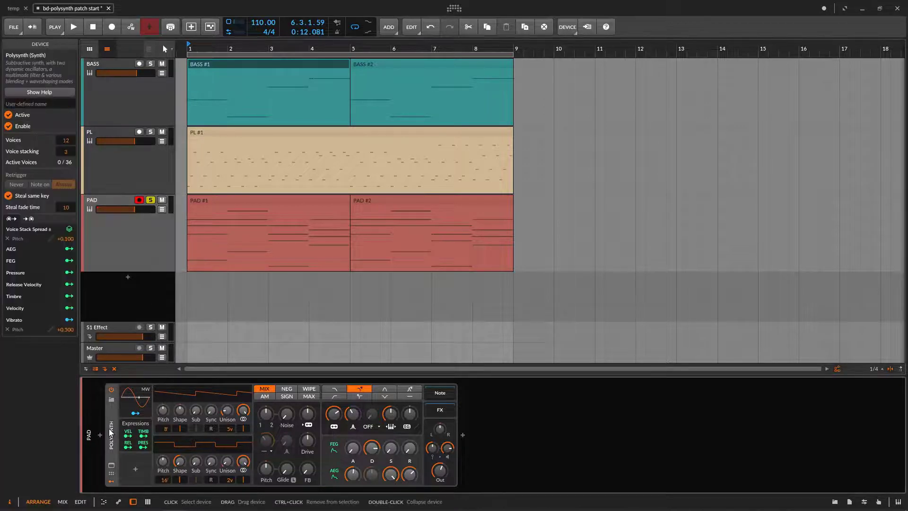
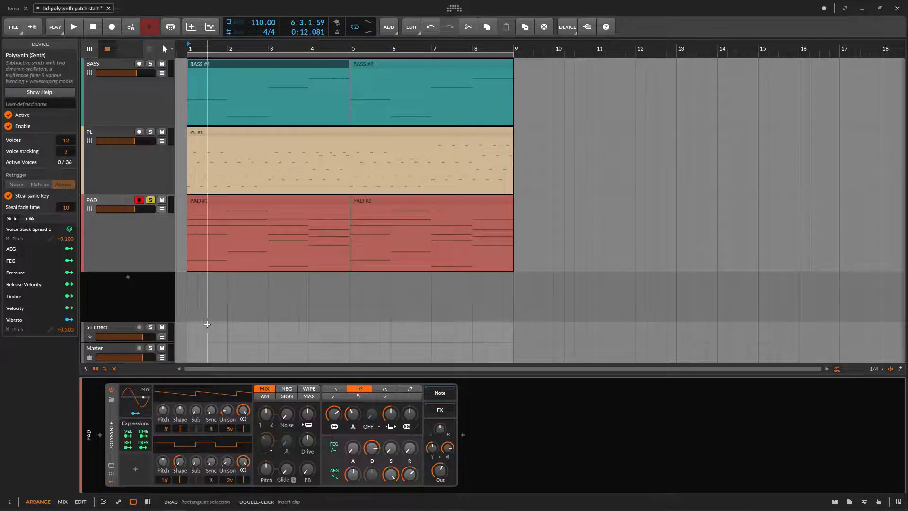
key("space")
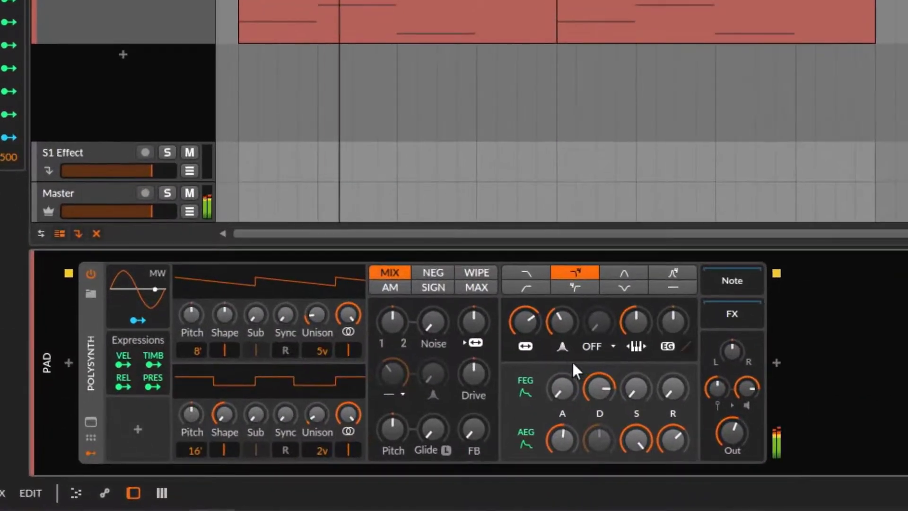
left_click_drag(561, 322, 580, 333)
mouse_move(637, 322)
left_mouse_down()
mouse_move(636, 314)
mouse_move(641, 331)
left_mouse_up()
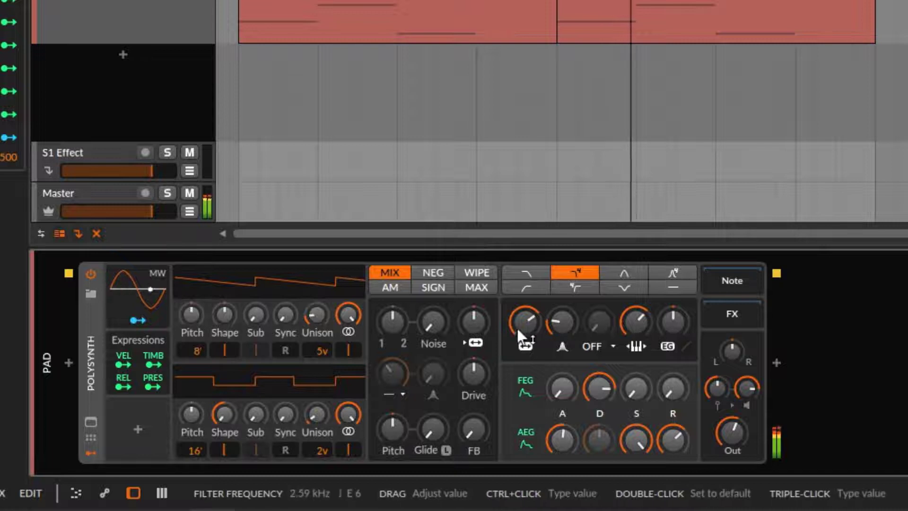
left_click_drag(511, 328, 511, 373)
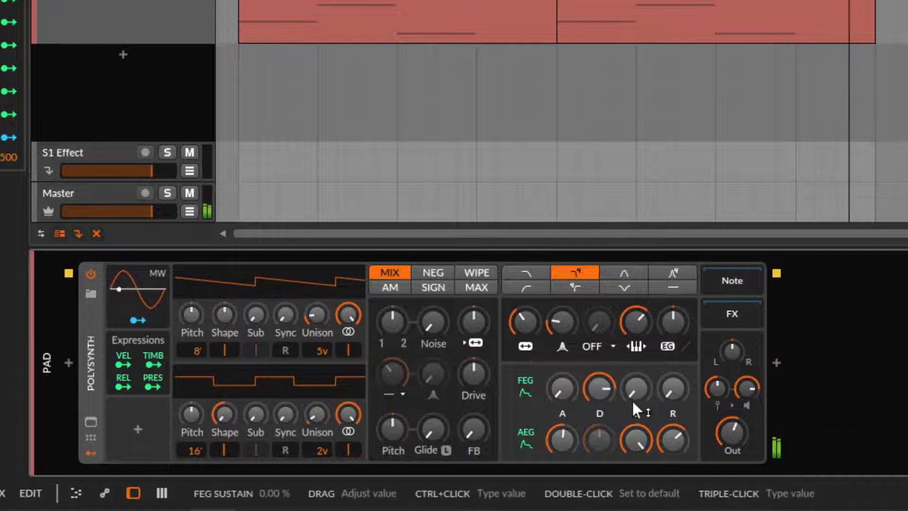
Reset the filter envelope's decay to zero and add an ADSR modulator to the Polysynth.
left_click_drag(673, 332, 672, 324)
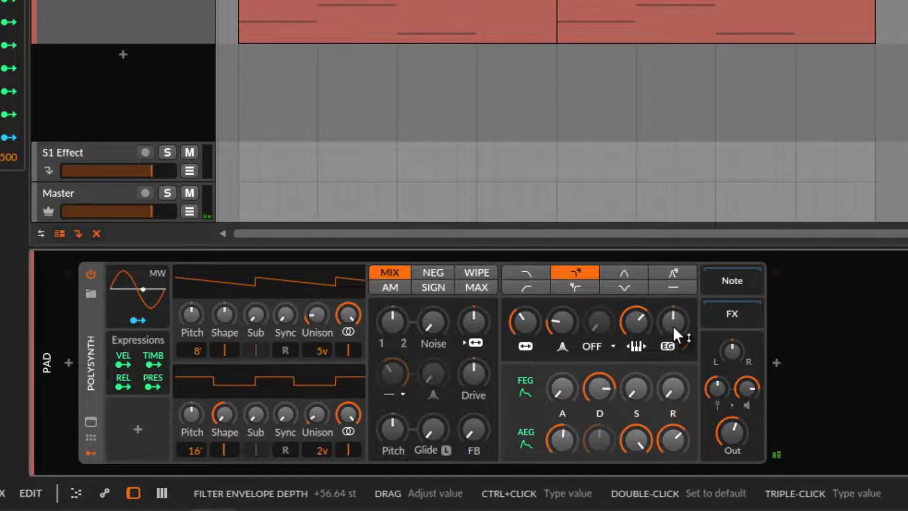
left_click(599, 387)
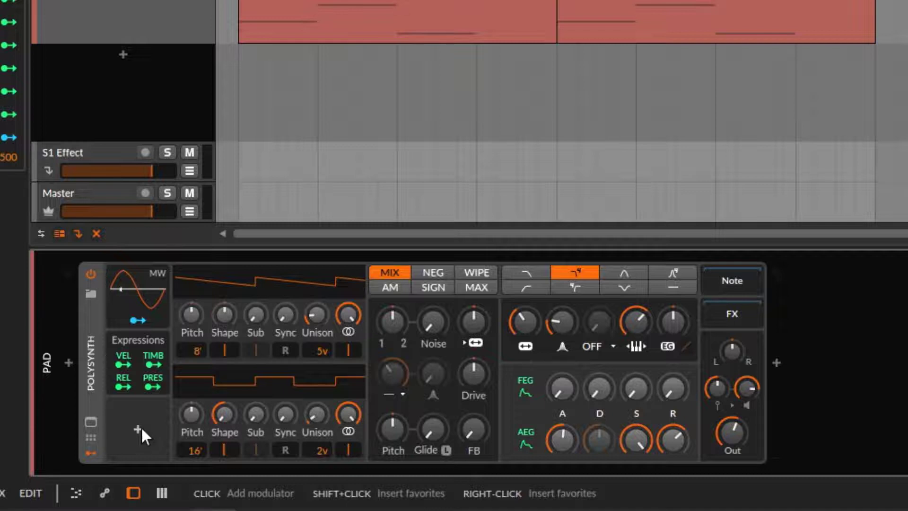
left_click(140, 429)
left_click(137, 74)
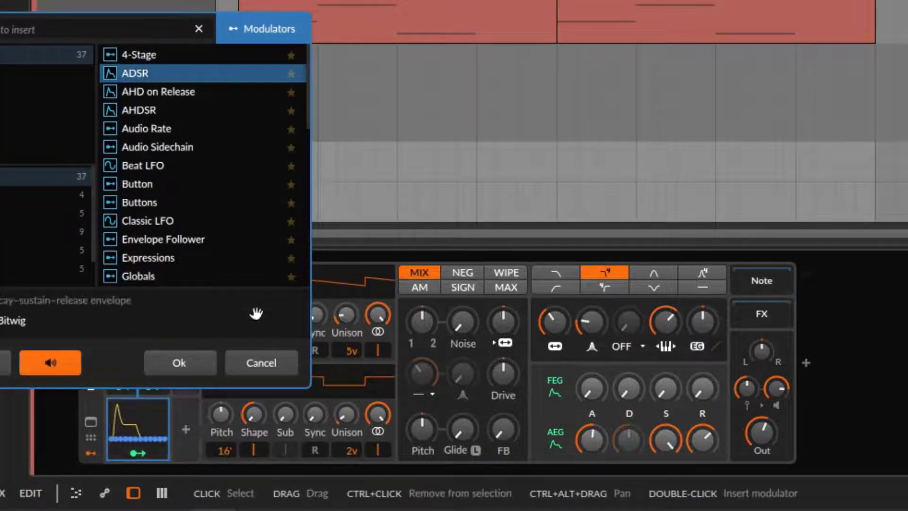
left_click(194, 362)
Set the ADSR modulator to 50.3 % attack, 59.0 % decay, 63.5 % sustain and 69.0 % release.
left_click(89, 428)
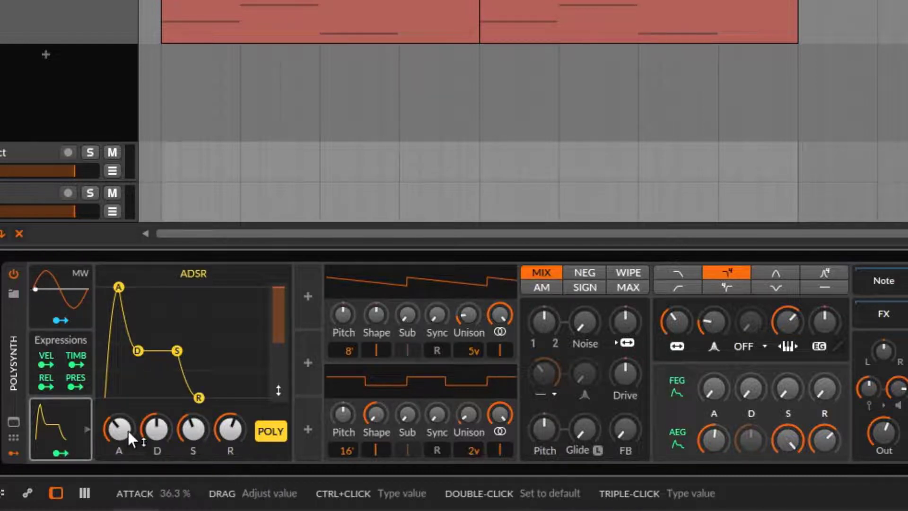
left_click_drag(127, 431, 152, 417)
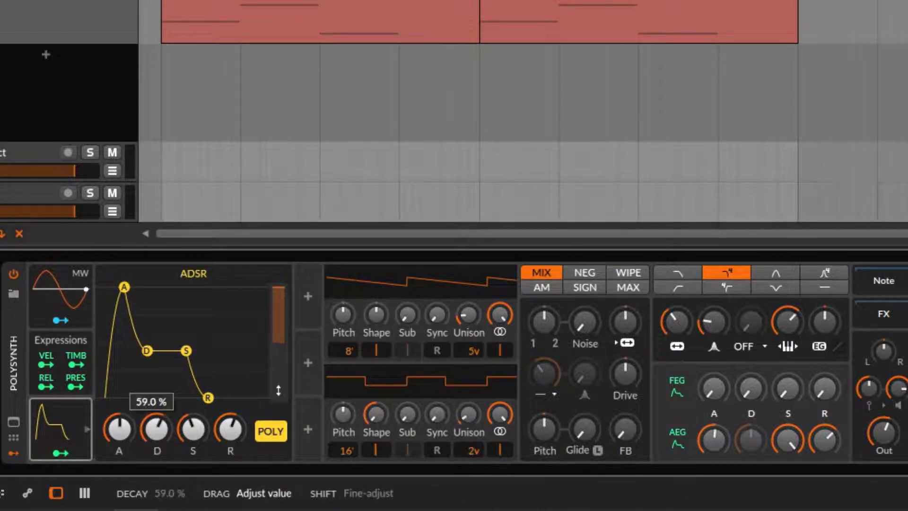
left_click_drag(200, 420, 240, 428)
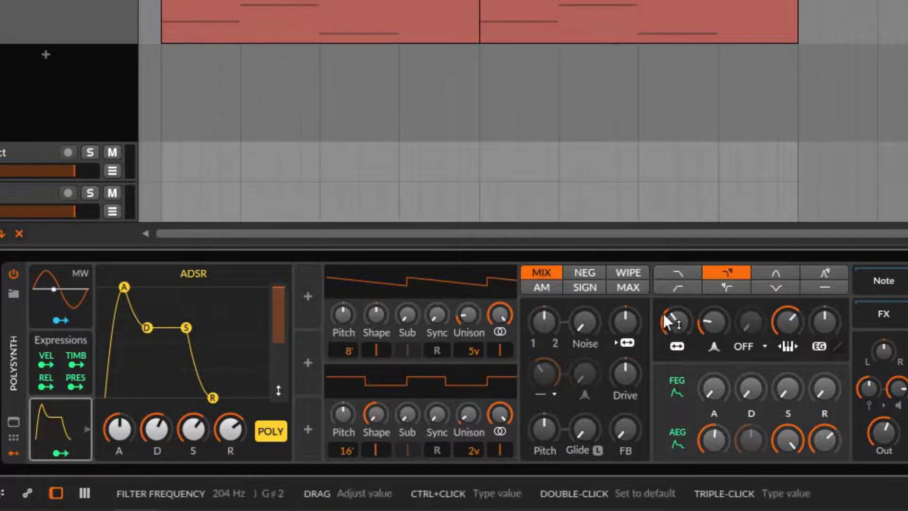
Lower the filter frequency to 153 Hz and modulate it upward with the ADSR modulator.
left_click_drag(674, 322, 674, 322)
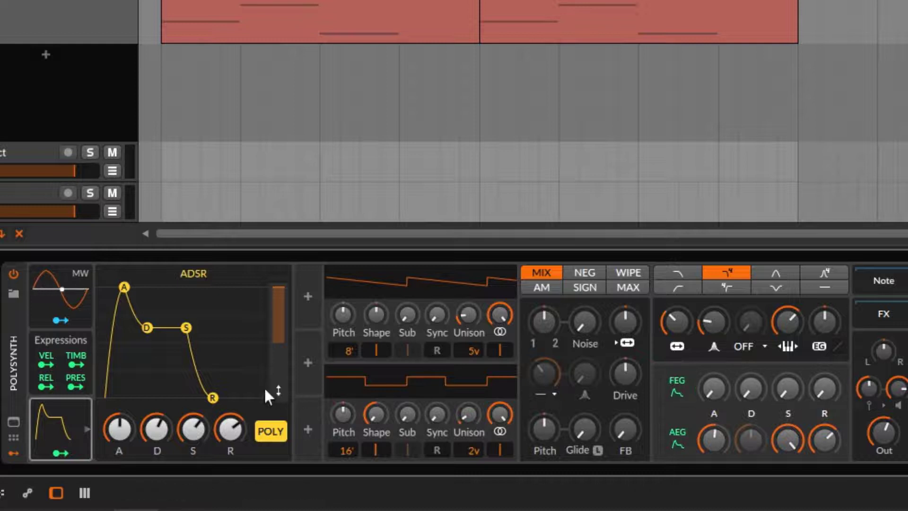
left_click(64, 453)
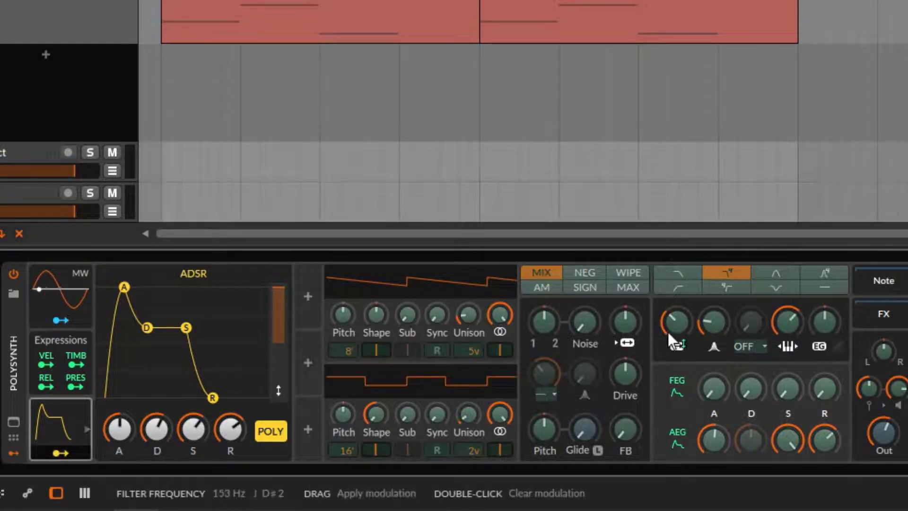
mouse_move(663, 333)
left_mouse_down()
mouse_move(663, 322)
mouse_move(677, 321)
left_mouse_up()
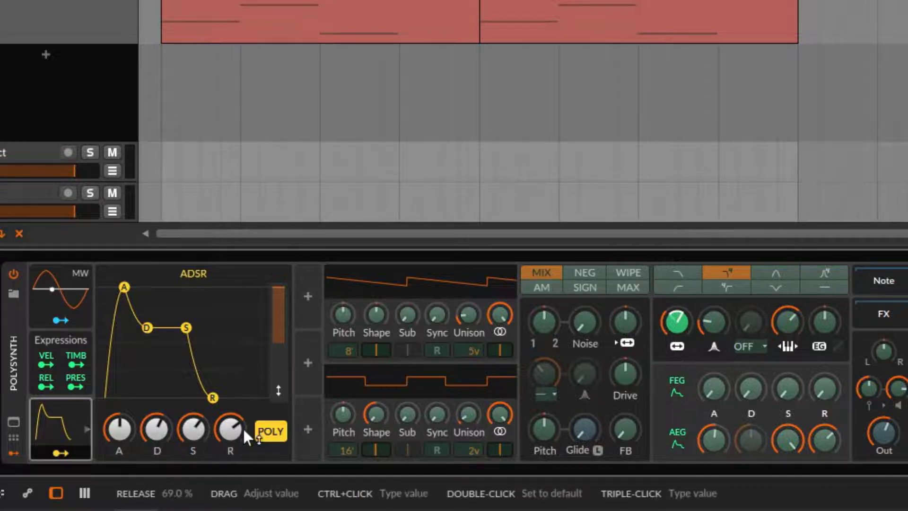
Play the pad and refine the ADSR modulator with a shorter attack, 62.5 % decay, higher sustain and slightly shorter release.
key("space")
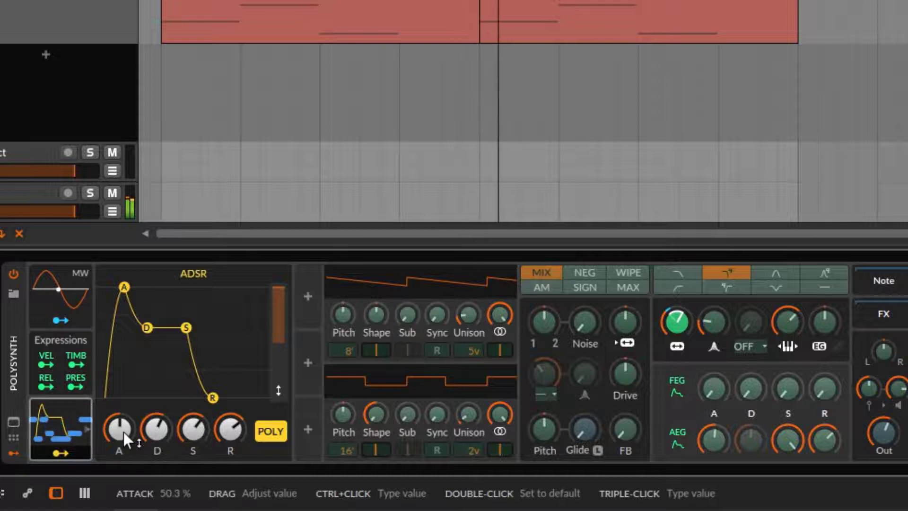
left_click_drag(123, 432, 123, 447)
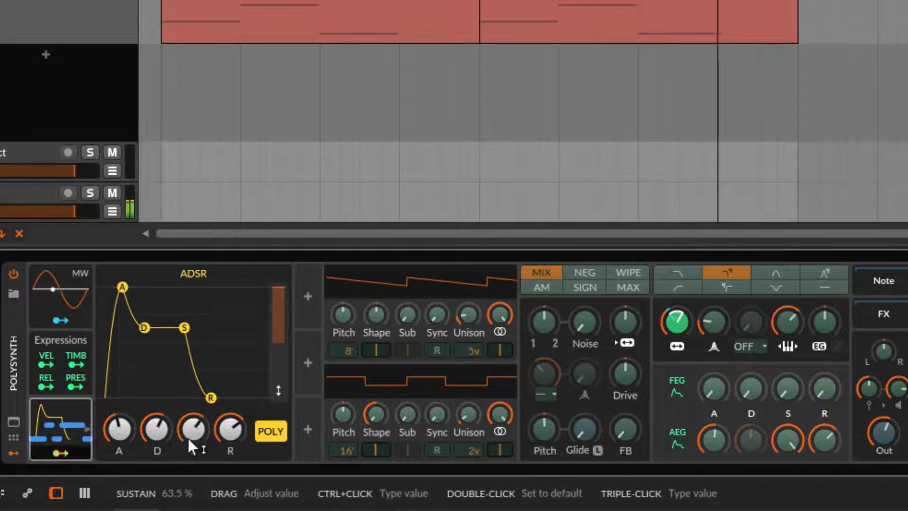
left_click_drag(189, 438, 155, 433)
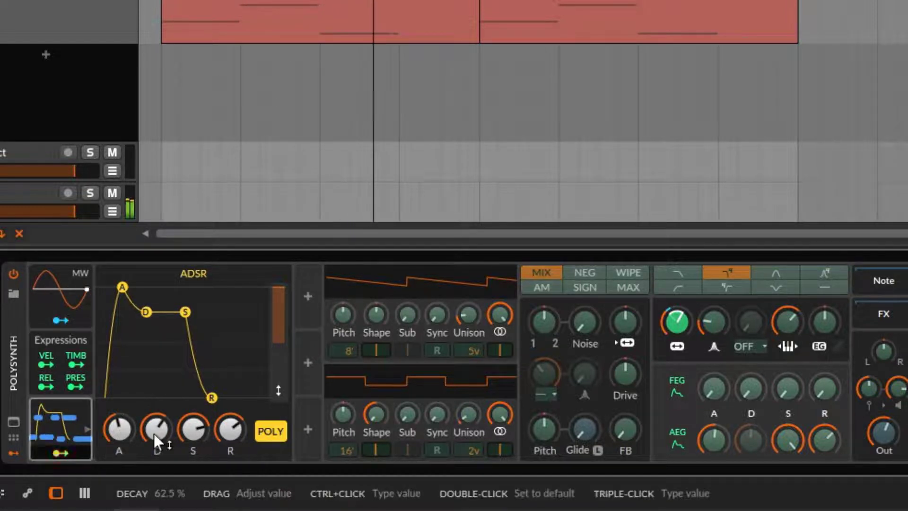
left_click_drag(227, 437, 226, 437)
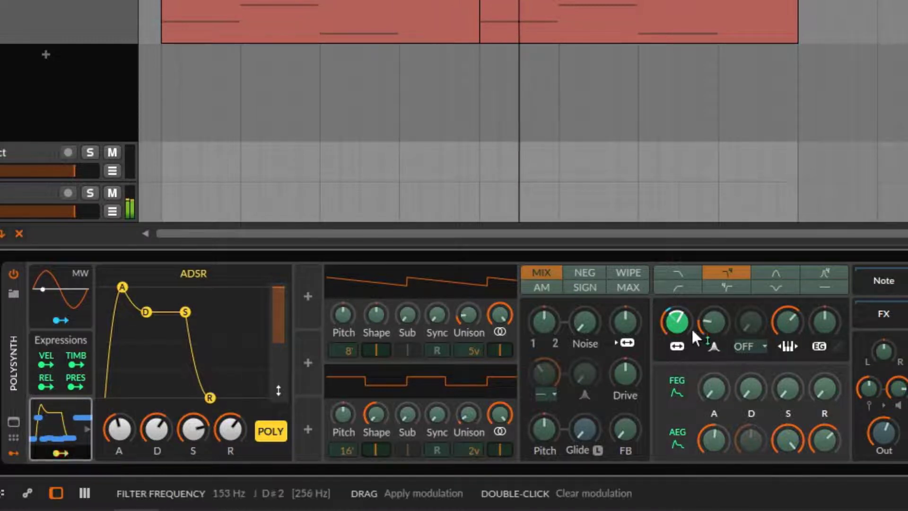
Set the ADSR's filter frequency modulation to +48.00, stop playback and collapse the modulator's controls.
left_click_drag(683, 324, 683, 313)
left_click(60, 453)
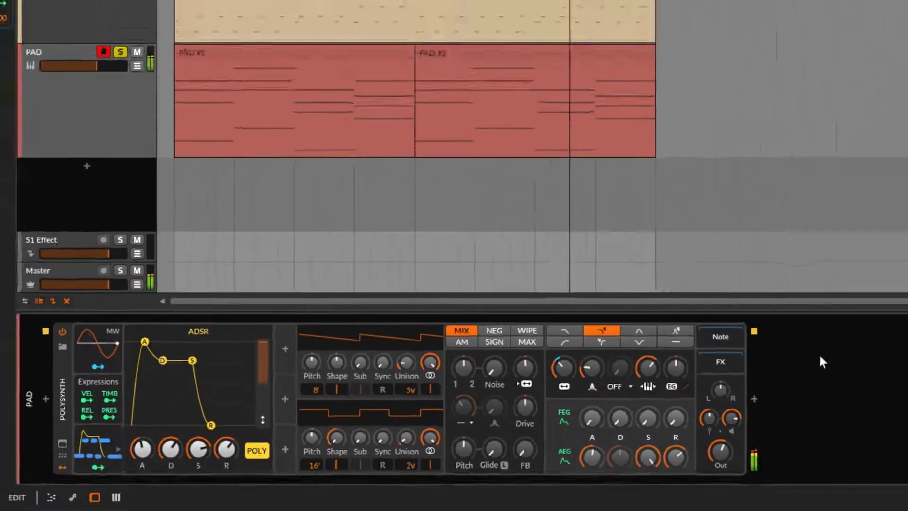
key("space")
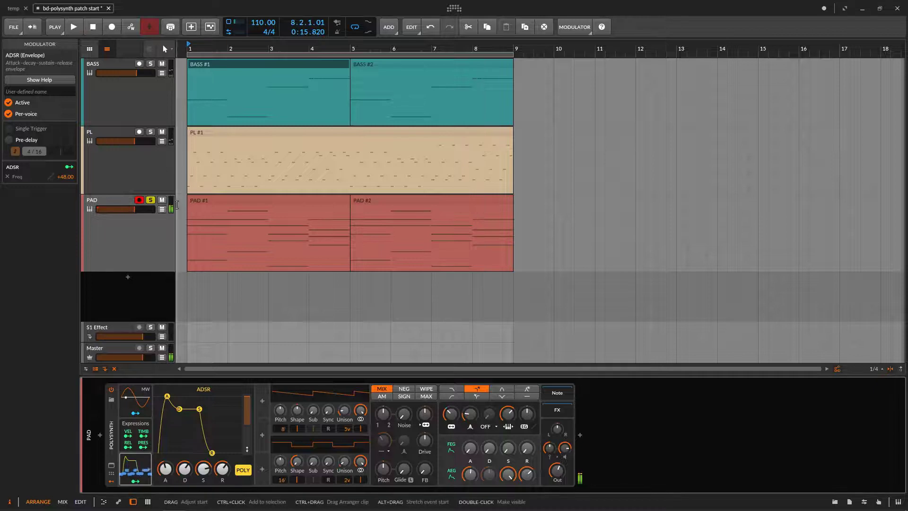
left_click(140, 459)
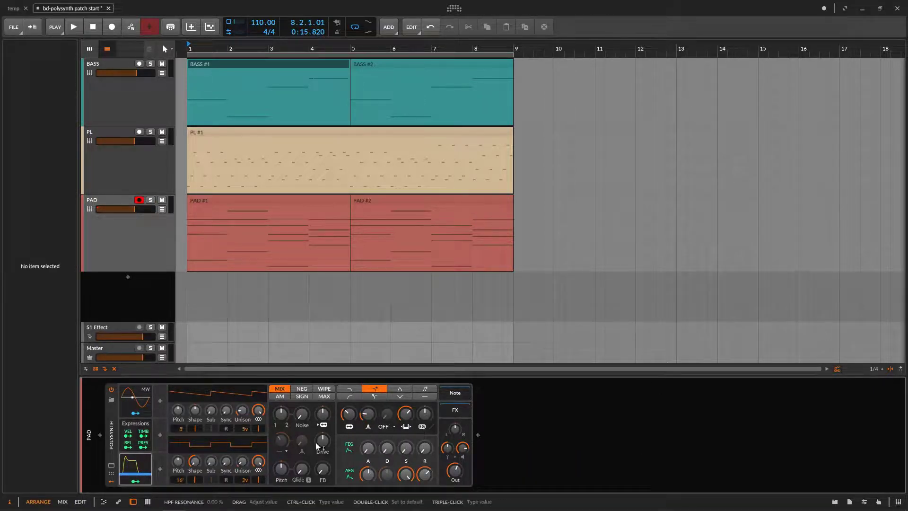
Add a Classic LFO modulator to the PAD Polysynth and open its settings.
left_click(160, 403)
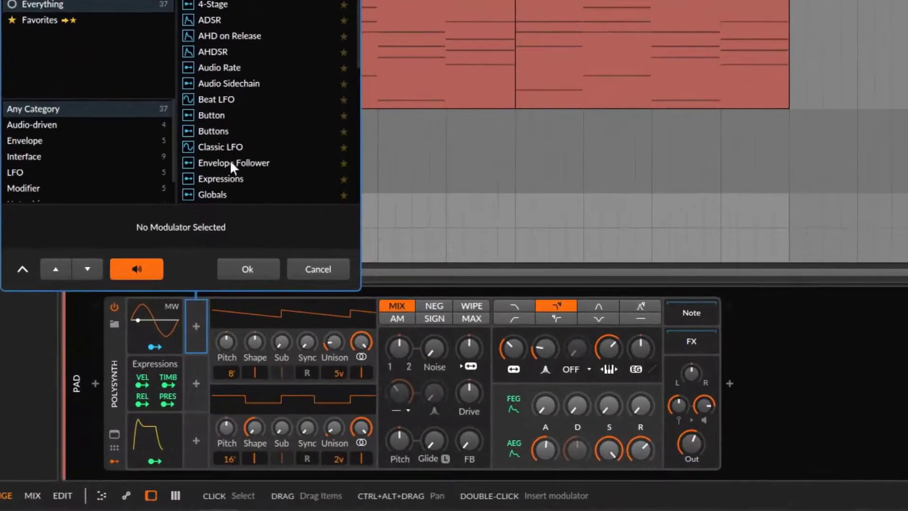
left_click(223, 149)
left_click(254, 266)
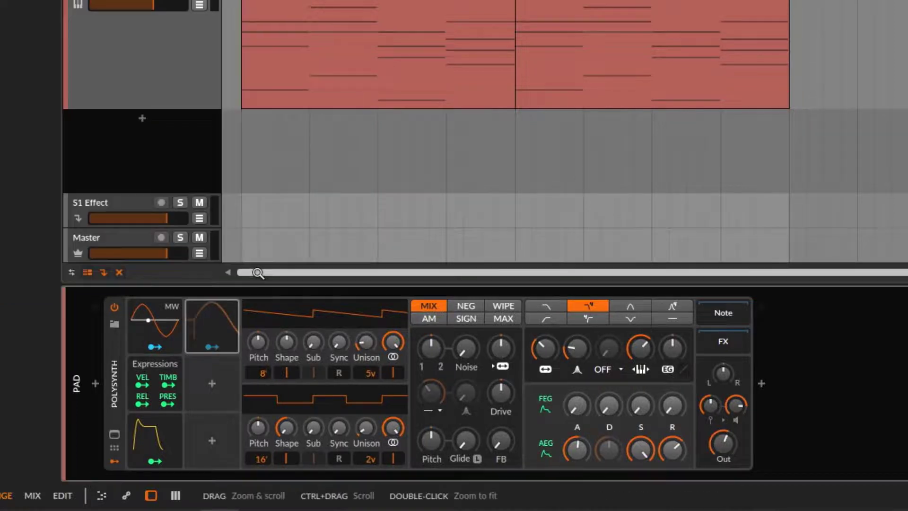
left_click(219, 324)
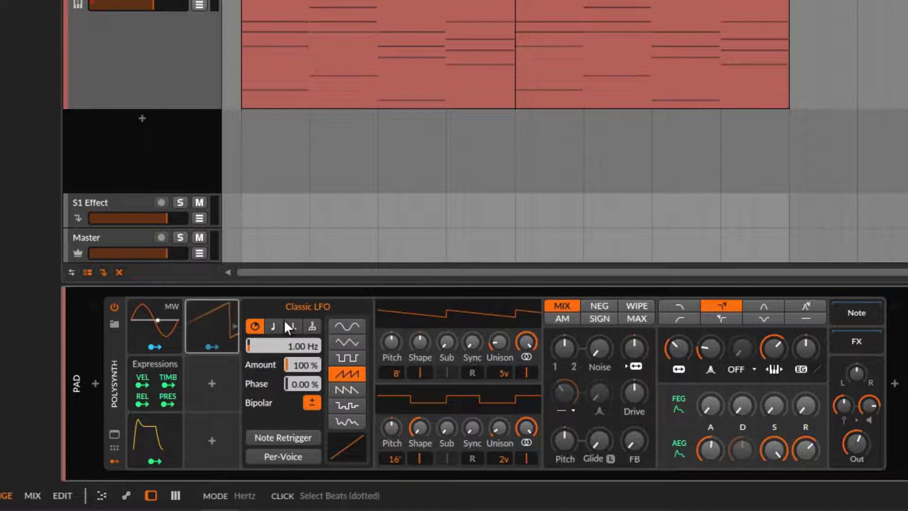
Sync the Classic LFO's rate to beats and set it to 1/8.
left_click(272, 327)
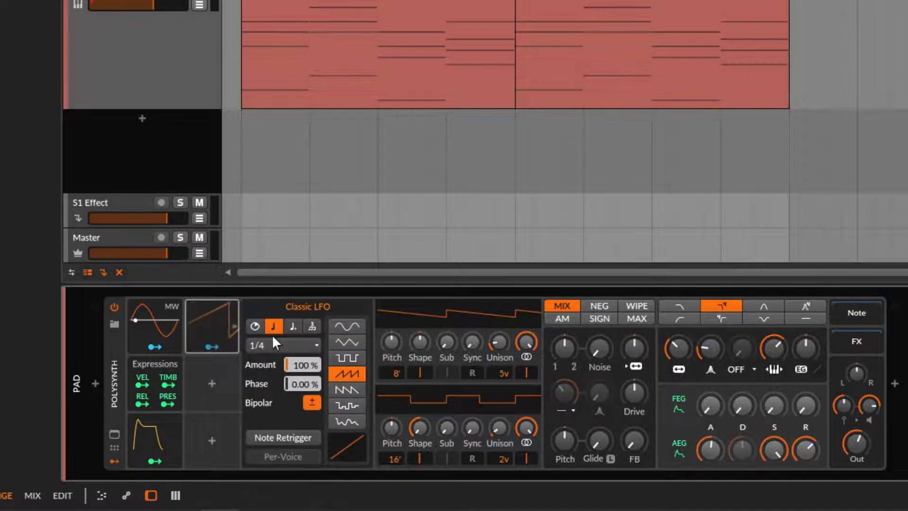
left_click(282, 346)
left_click(283, 277)
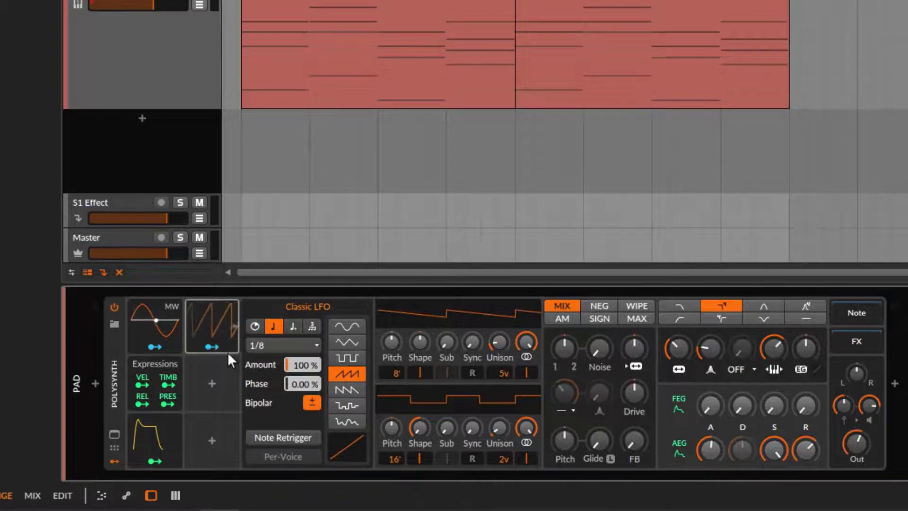
Map the Classic LFO to the Polysynth's output level and turn off its bipolar mode.
left_click(214, 345)
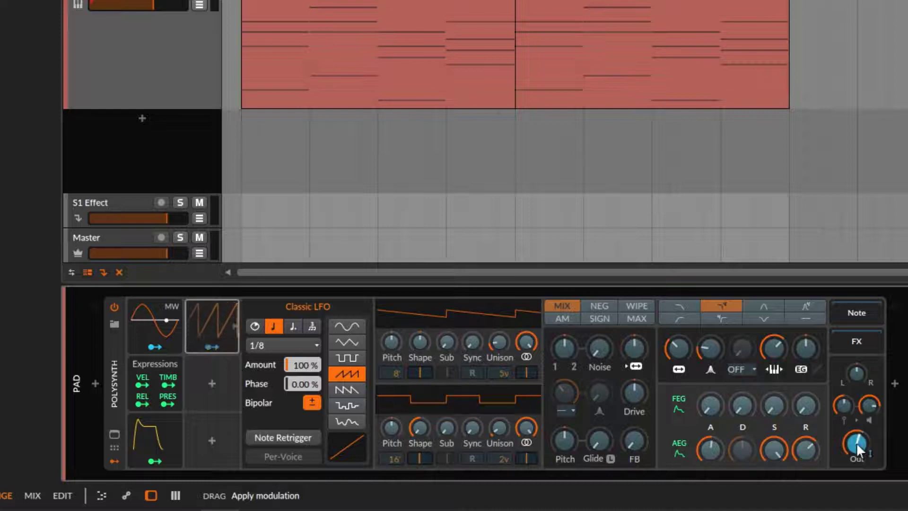
left_click_drag(861, 430, 860, 420)
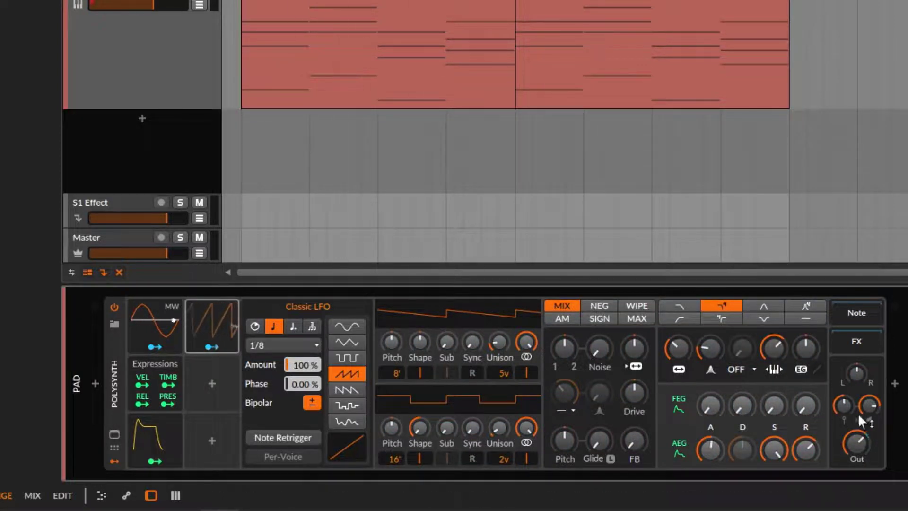
mouse_move(861, 446)
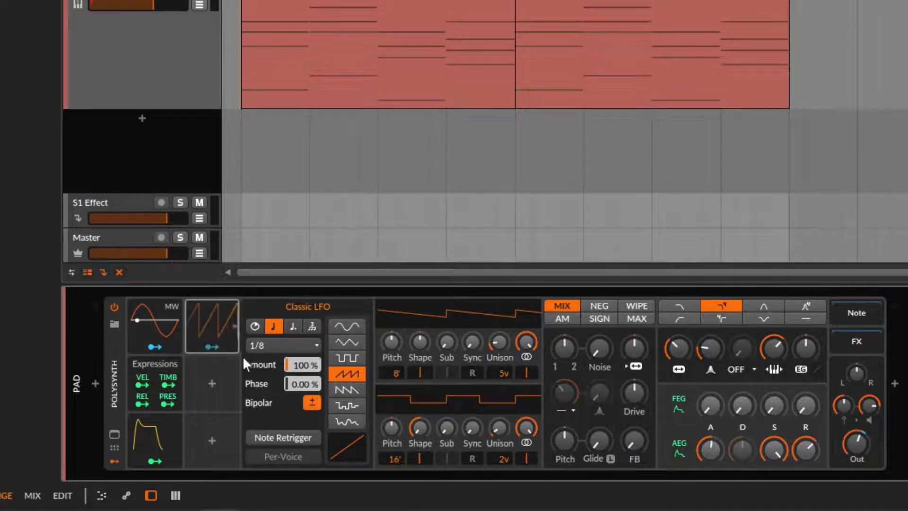
left_click_drag(850, 439, 850, 434)
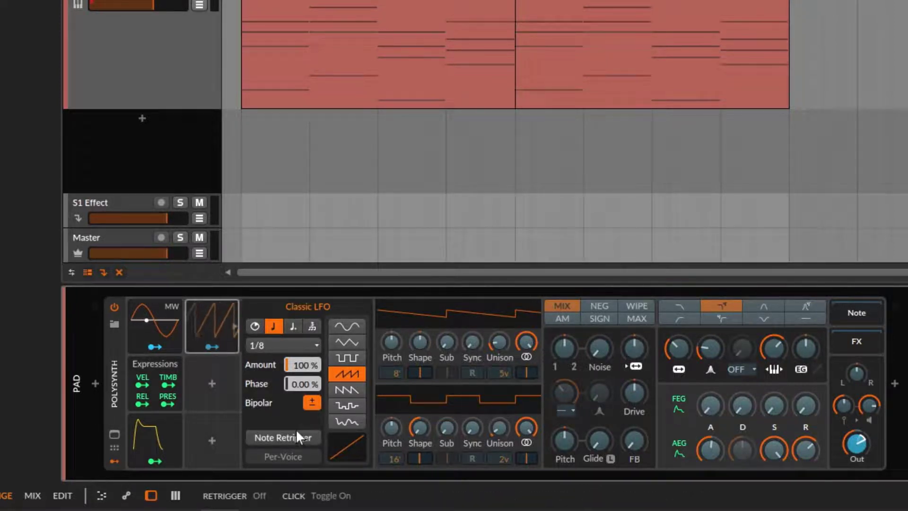
left_click(312, 403)
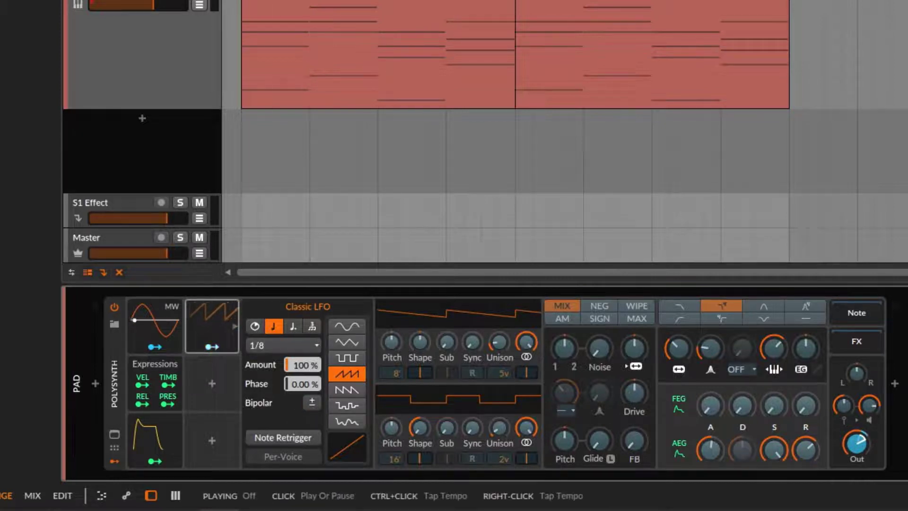
Play the pad, end the LFO mapping, adjust the Polysynth's output level and reduce the LFO amount to 53.5 %.
key("space")
key("space")
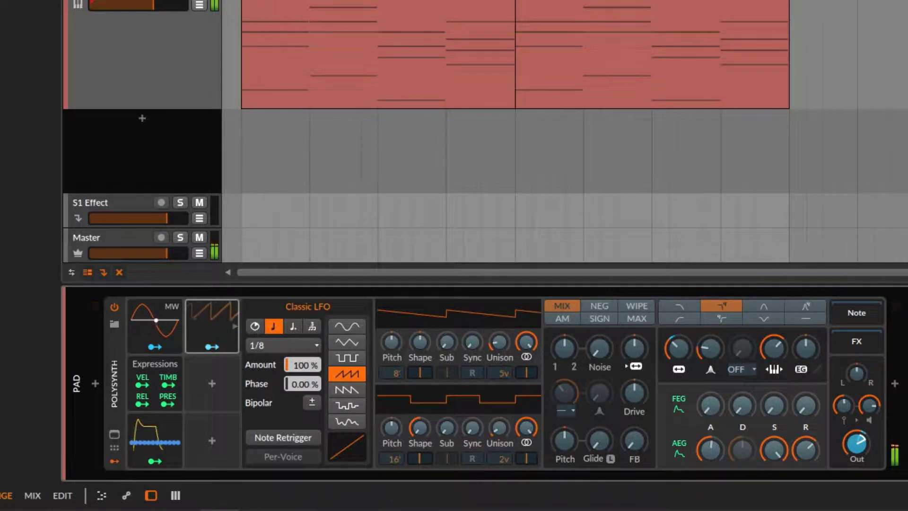
key("space")
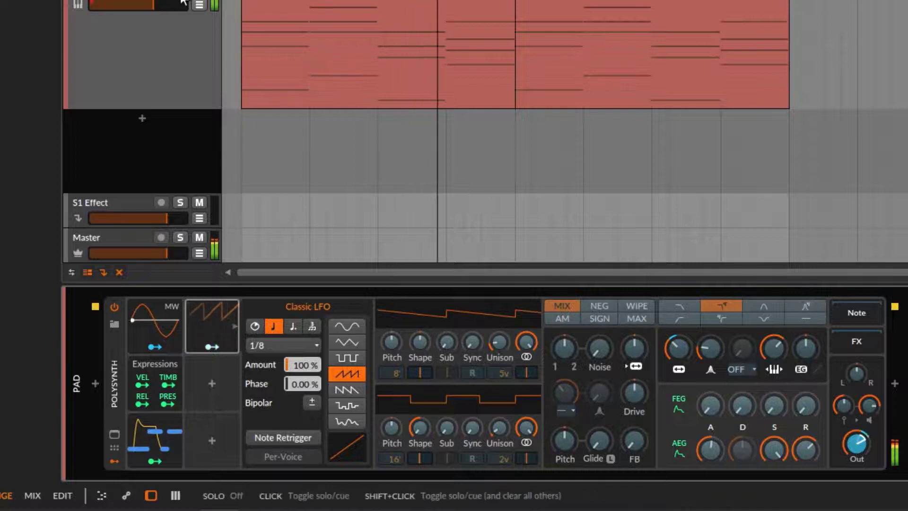
left_click(169, 59)
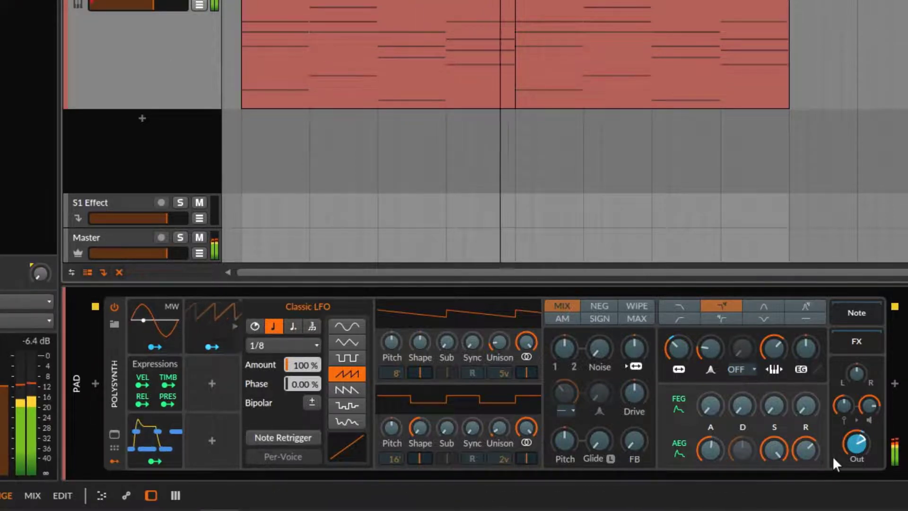
left_click(210, 345)
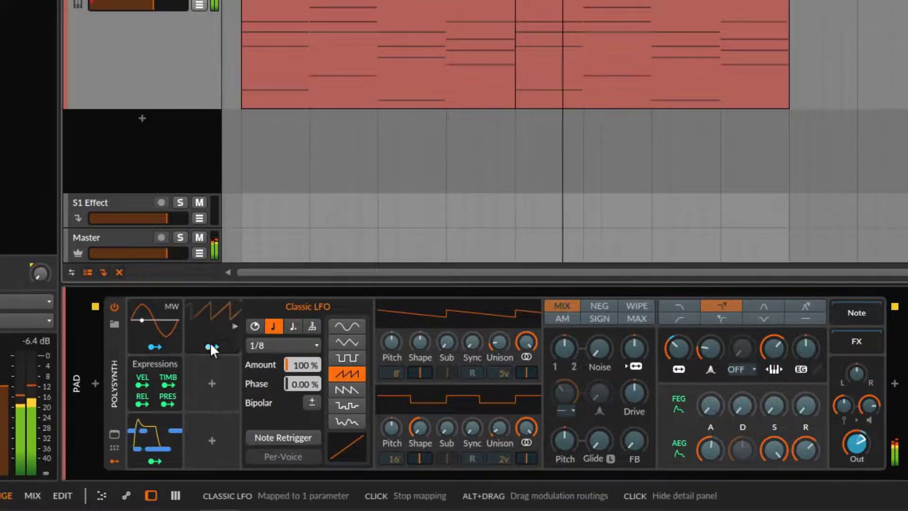
left_click_drag(856, 454, 857, 447)
mouse_move(299, 368)
left_mouse_down()
mouse_move(299, 392)
mouse_move(308, 365)
left_mouse_up()
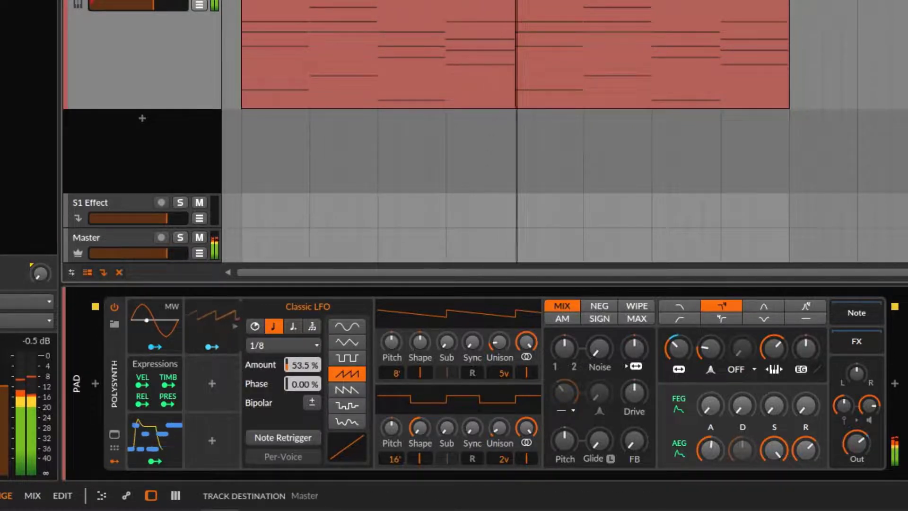
Open the ADSR modulator, lower its sustain slightly, stop playback and fine-tune the Polysynth's output level.
left_click(152, 435)
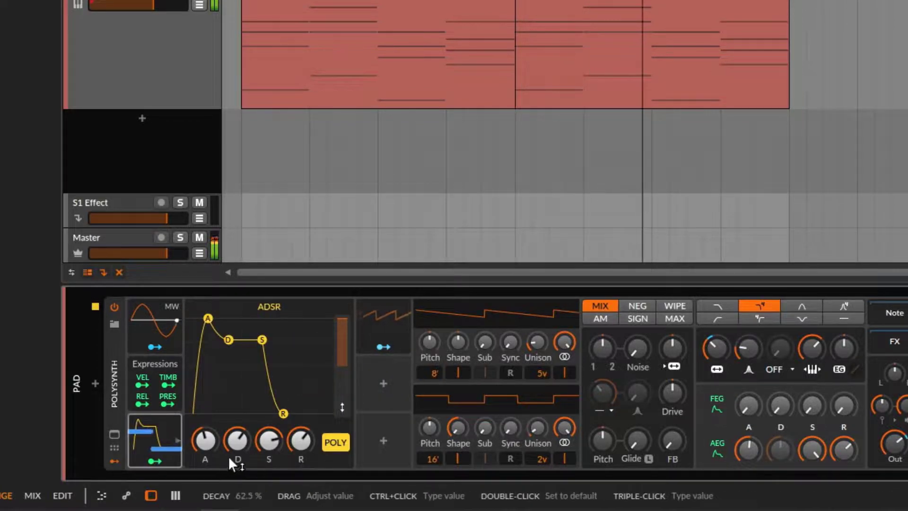
left_click_drag(268, 441, 268, 443)
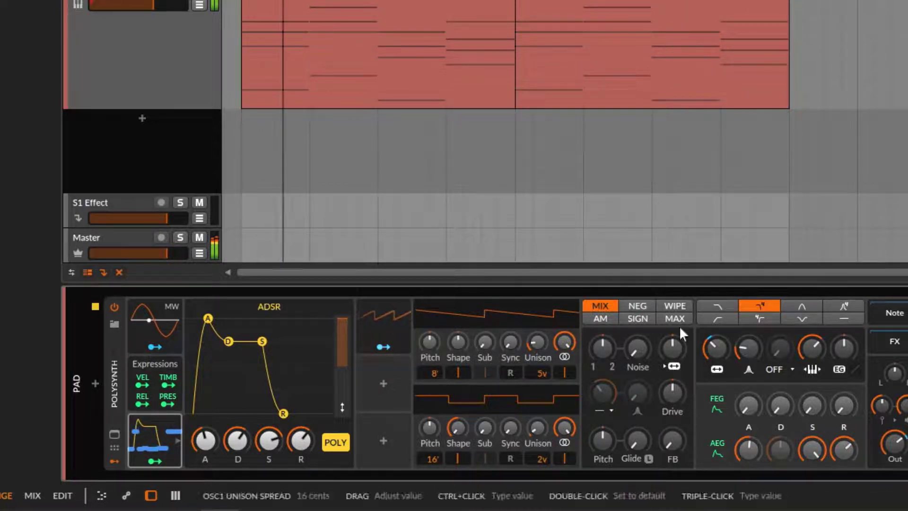
key("space")
left_click_drag(892, 444, 892, 445)
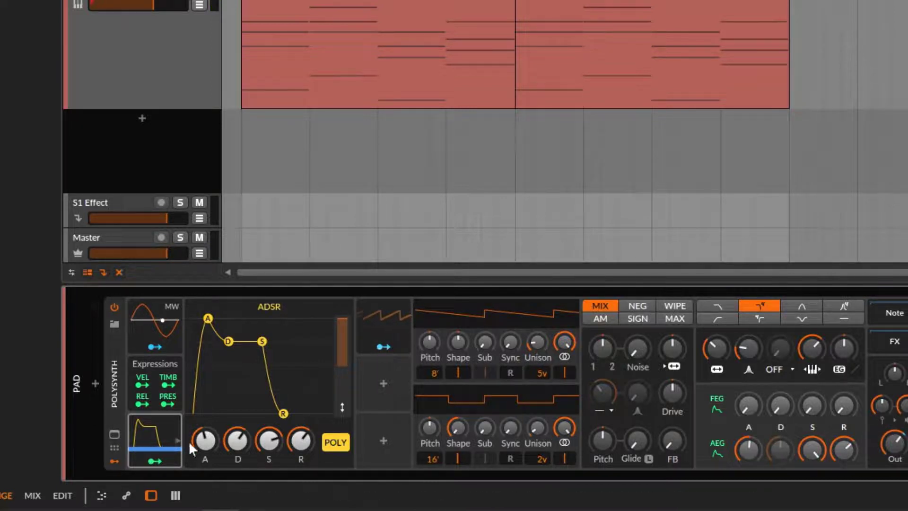
Replay the pad while trying different AEG attack times, including 79.0 % and 44.0 %, and fine-tune the ADSR modulator's attack.
key("space")
left_click_drag(751, 450, 751, 449)
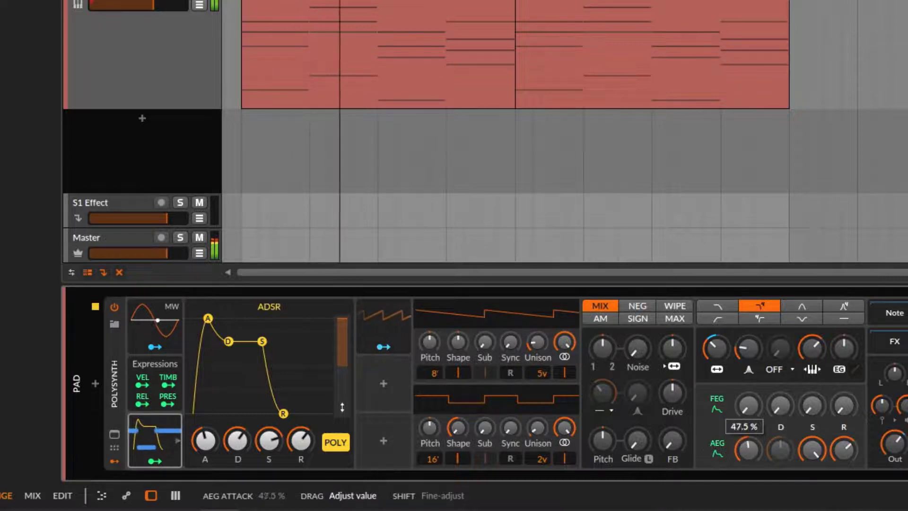
left_click_drag(751, 450, 748, 450)
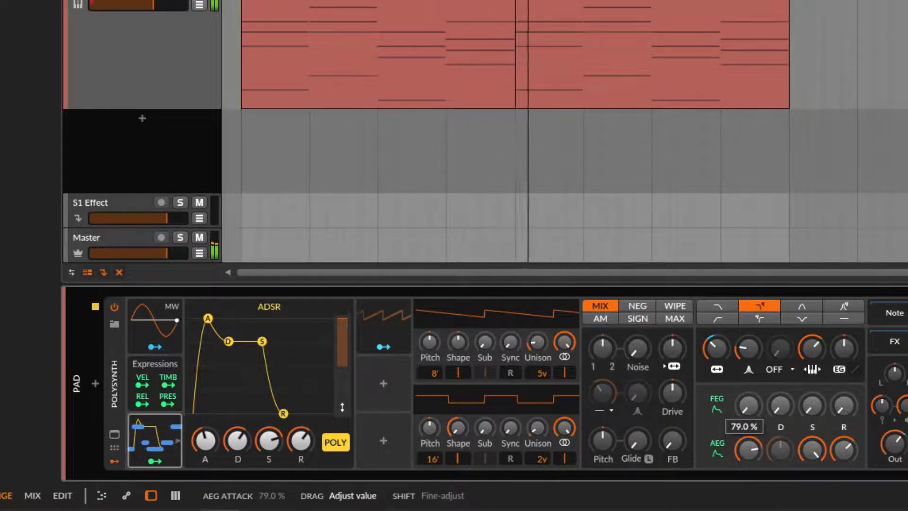
left_click_drag(747, 449, 747, 449)
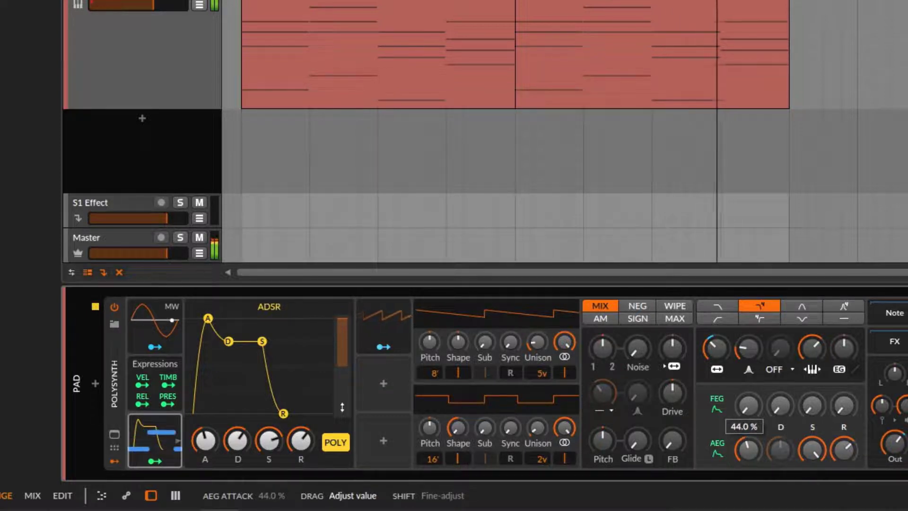
left_click_drag(748, 450, 748, 435)
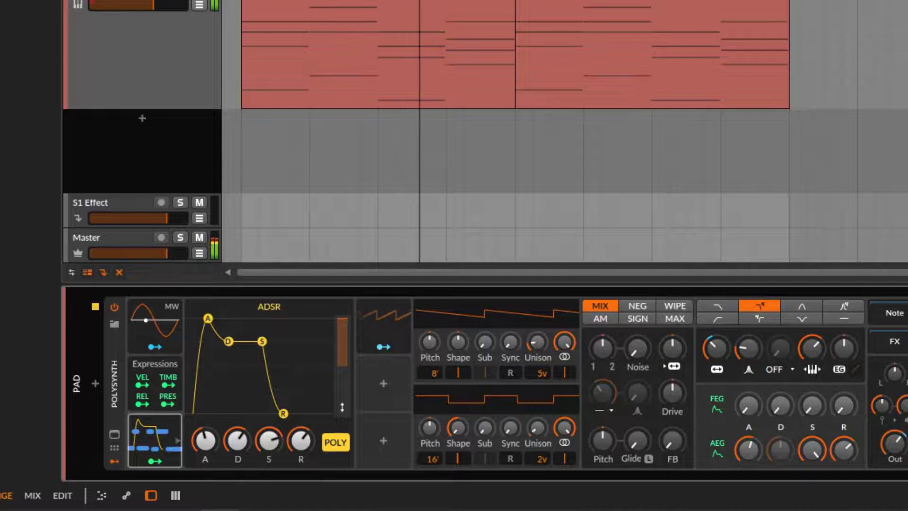
left_click_drag(205, 440, 205, 437)
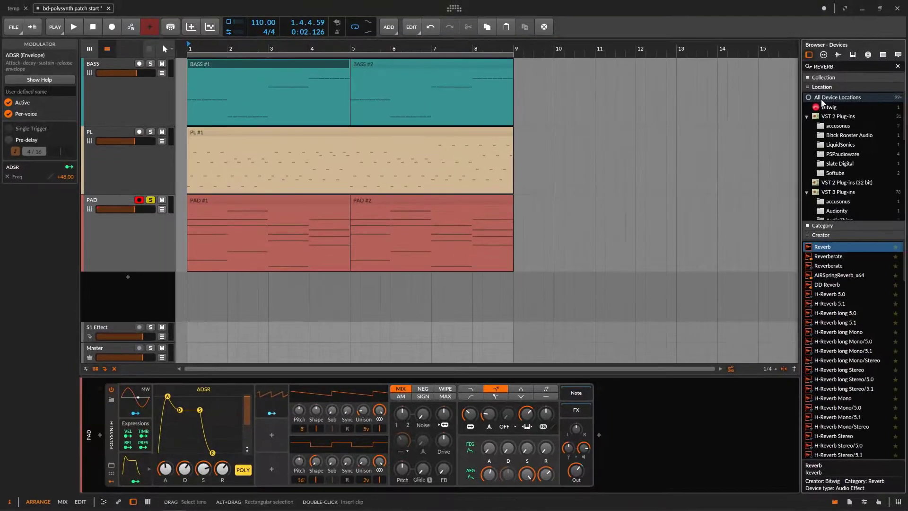
Search the device browser for "DYNAMI" and insert the Dynamics device into the Polysynth's FX chain.
left_click_drag(851, 63, 804, 65)
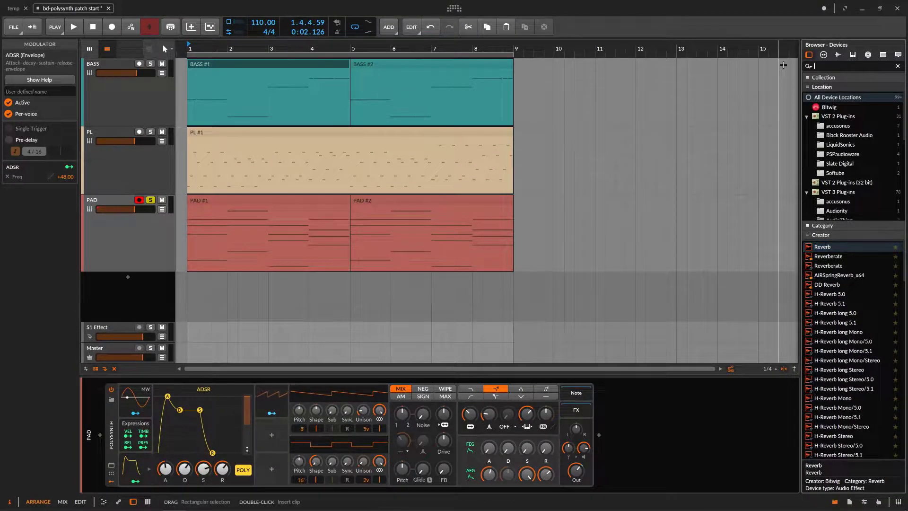
type("DYNAMI")
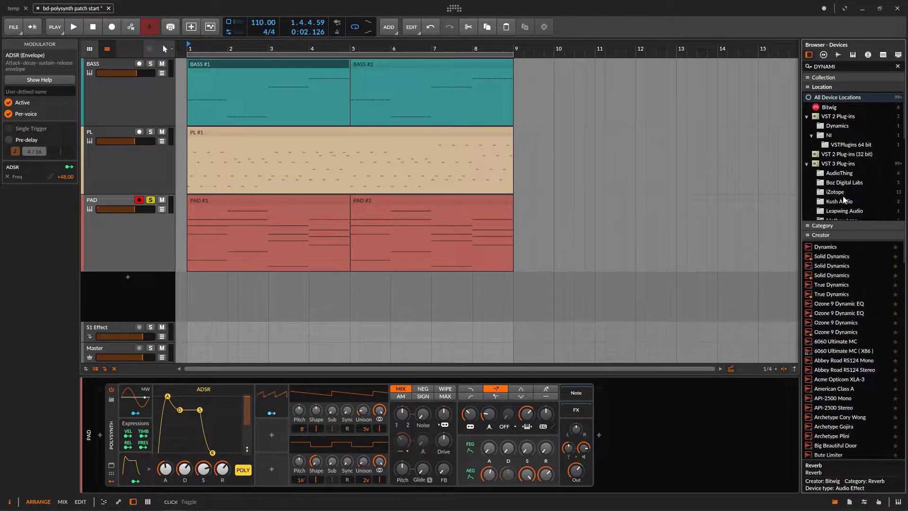
left_click_drag(839, 247, 573, 411)
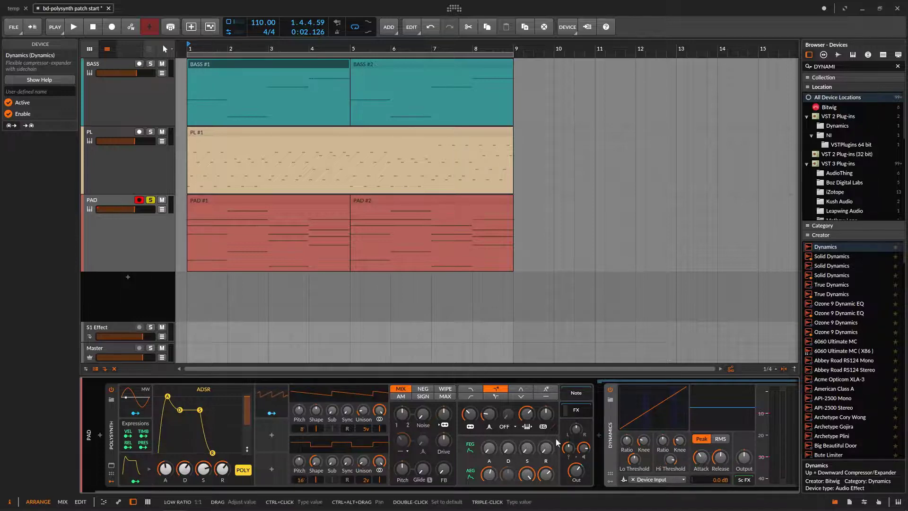
Play the pad through Dynamics and adjust the Polysynth's gain and output level.
key("space")
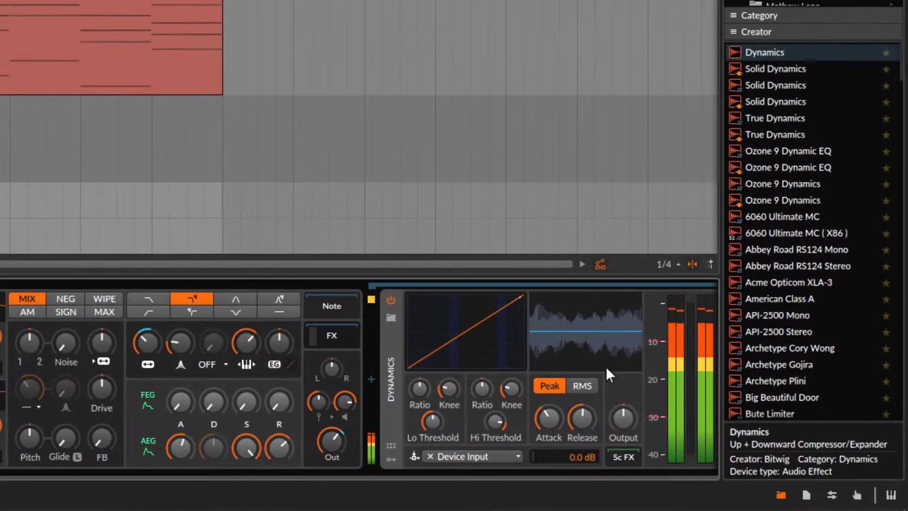
left_click_drag(344, 403, 343, 419)
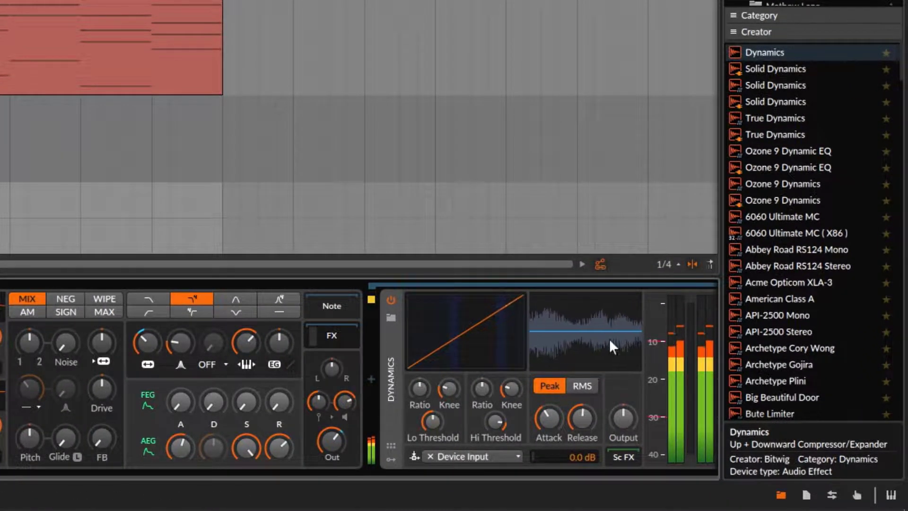
left_click_drag(328, 449, 326, 449)
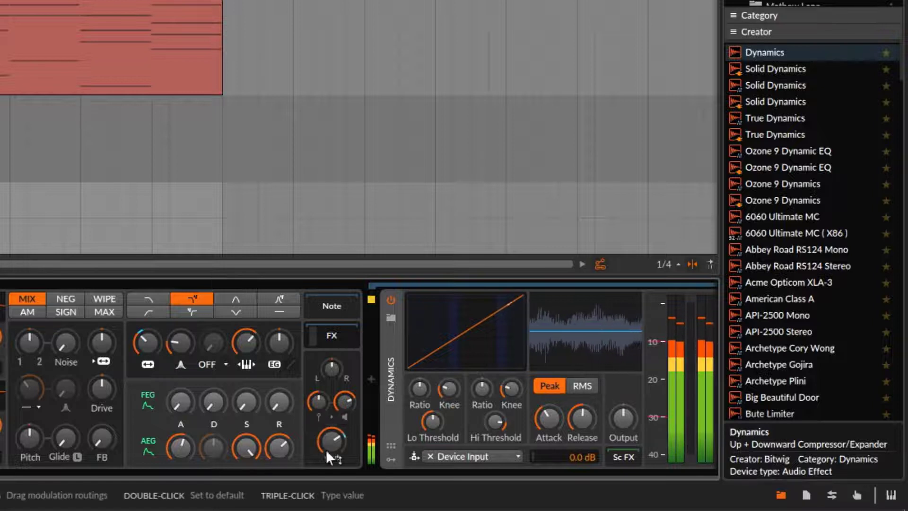
Raise the Dynamics high ratio, shorten its release, lengthen its attack and fine-tune the high threshold.
mouse_move(478, 392)
left_mouse_down()
mouse_move(478, 411)
mouse_move(480, 391)
mouse_move(486, 404)
left_mouse_up()
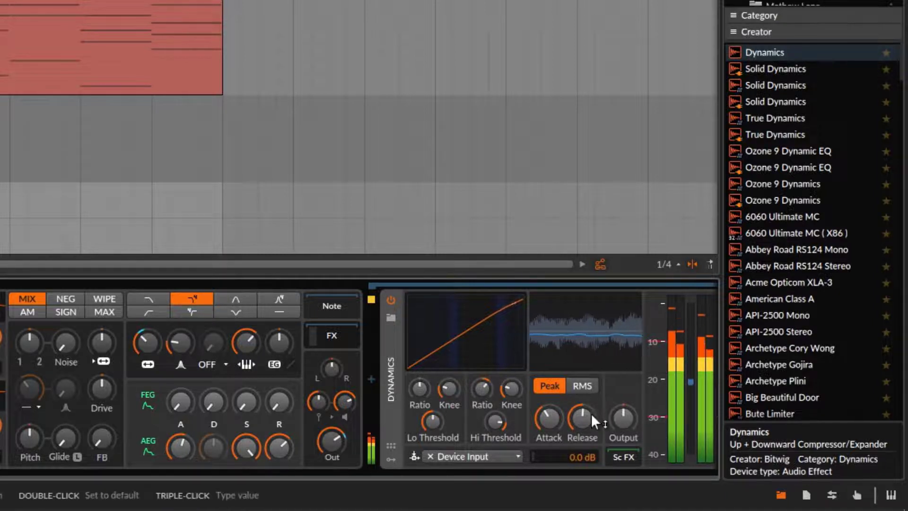
left_click_drag(592, 413, 544, 410)
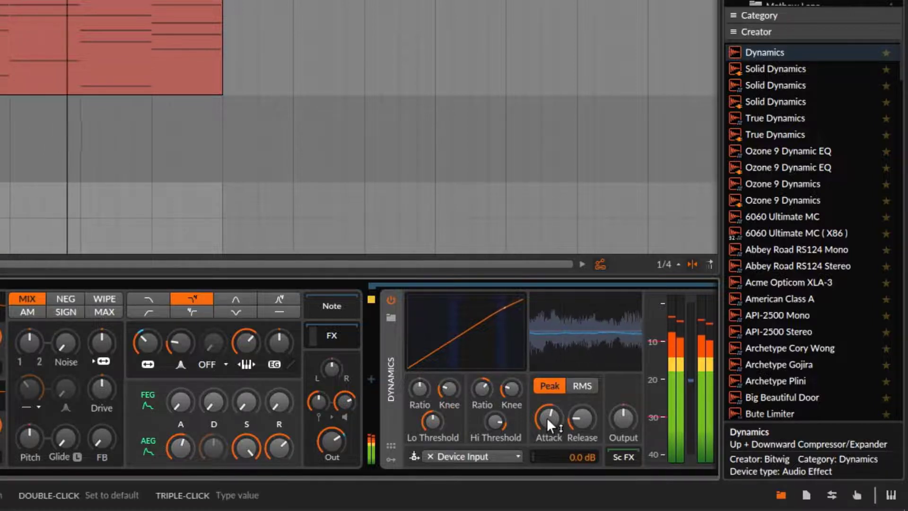
left_click_drag(492, 424, 492, 426)
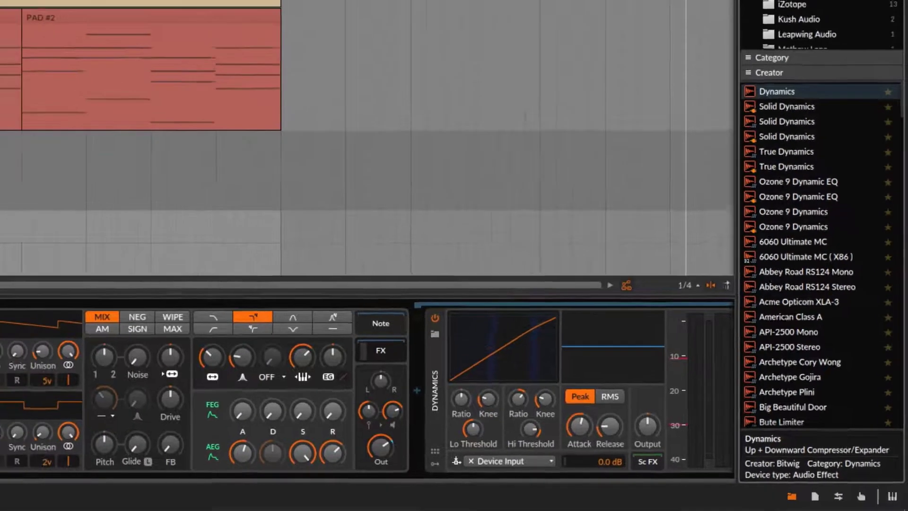
Search the device browser for "KRUSH" and insert the Krush plug-in after Dynamics in the Polysynth's FX chain.
type("KR")
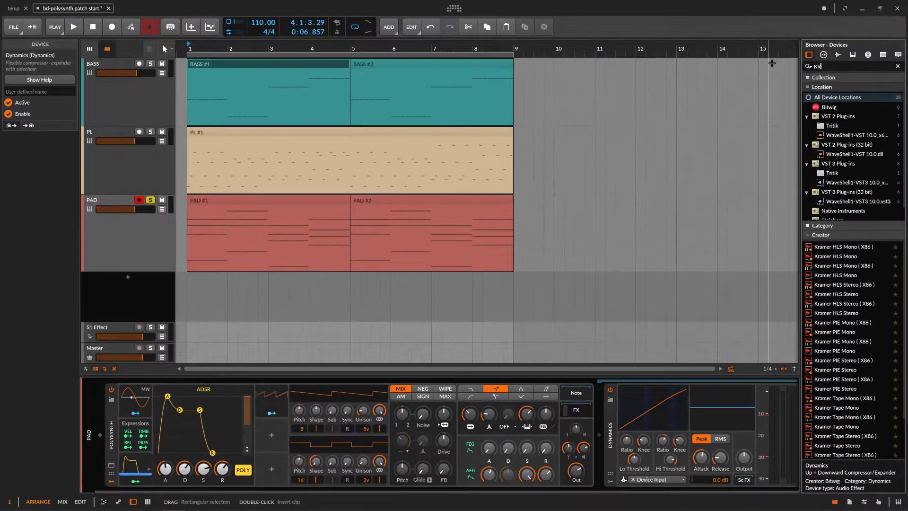
type("USH")
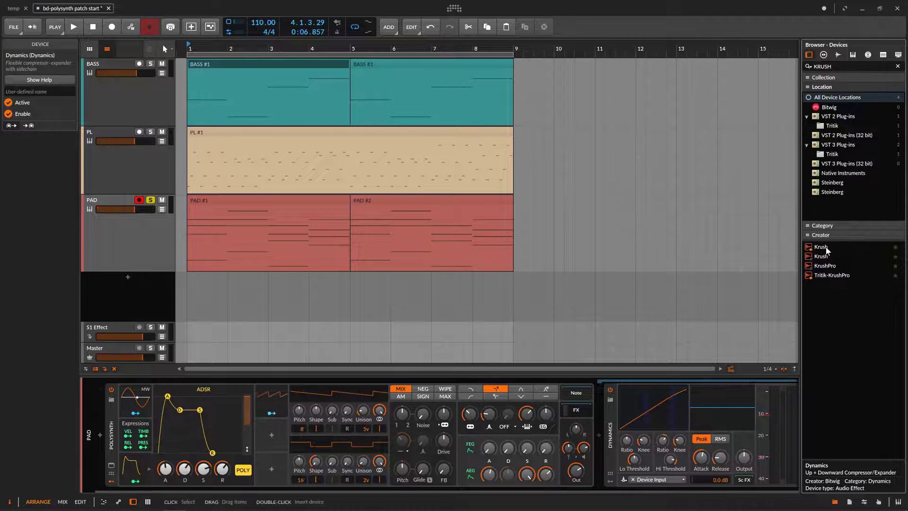
mouse_move(830, 247)
left_mouse_down()
mouse_move(825, 293)
mouse_move(774, 439)
left_mouse_up()
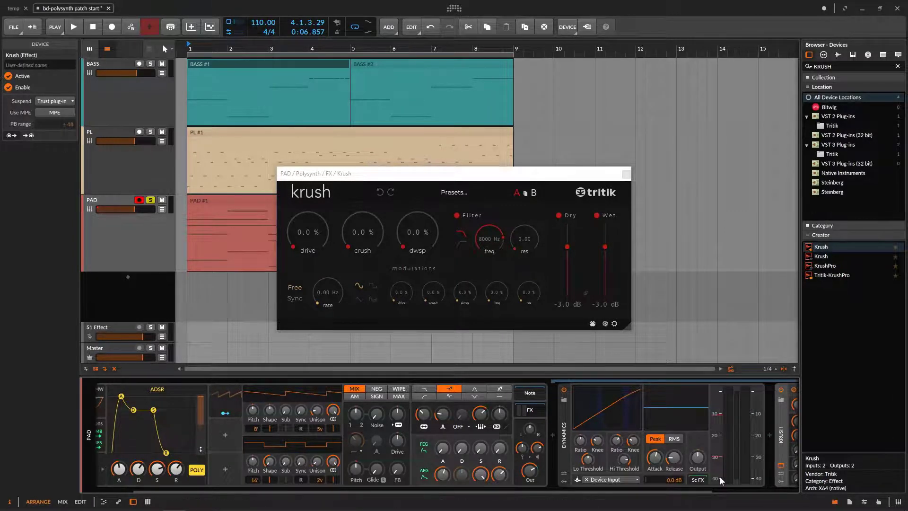
Play the pad through Krush and set its dry level to -inf and its wet level to 0.7 dB.
scroll(691, 492, "right", 3)
key("space")
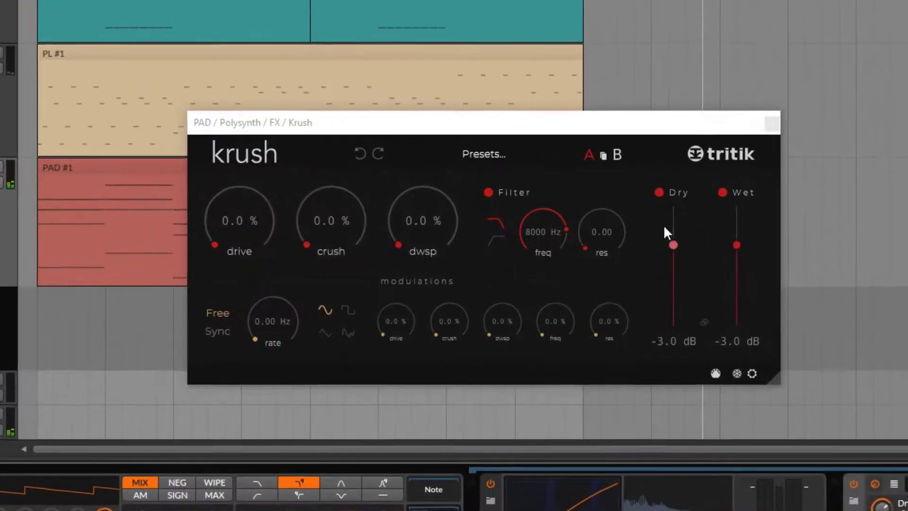
left_click_drag(680, 238, 672, 394)
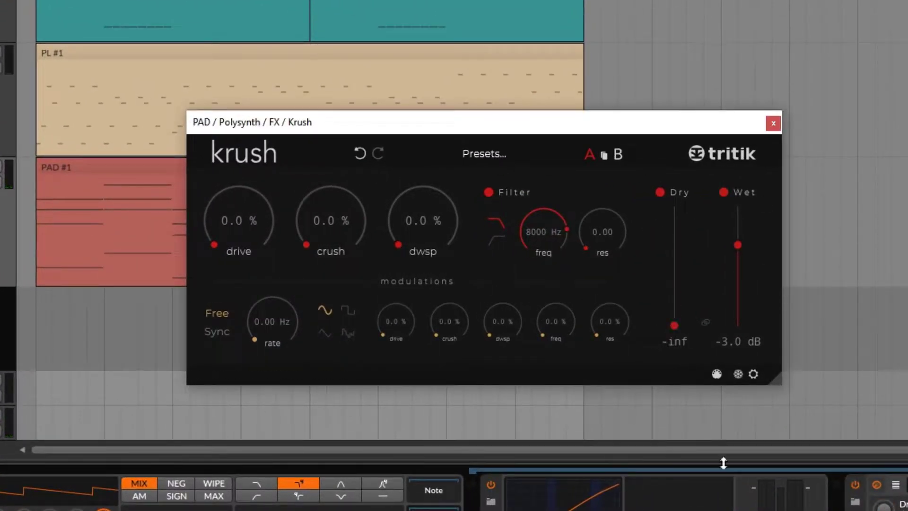
left_click_drag(737, 249, 758, 240)
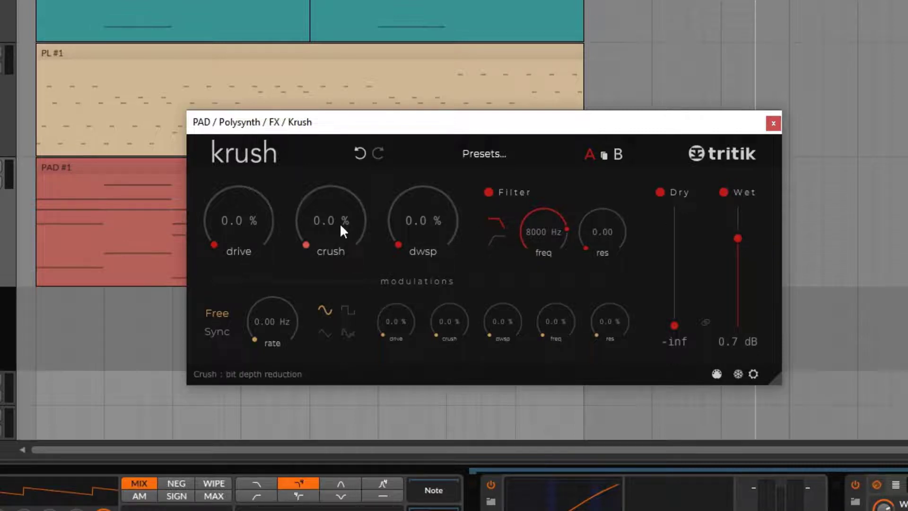
Compare the pad with Krush's filter bypassed and enabled, and raise the filter cutoff to 20000 Hz.
left_click(489, 190)
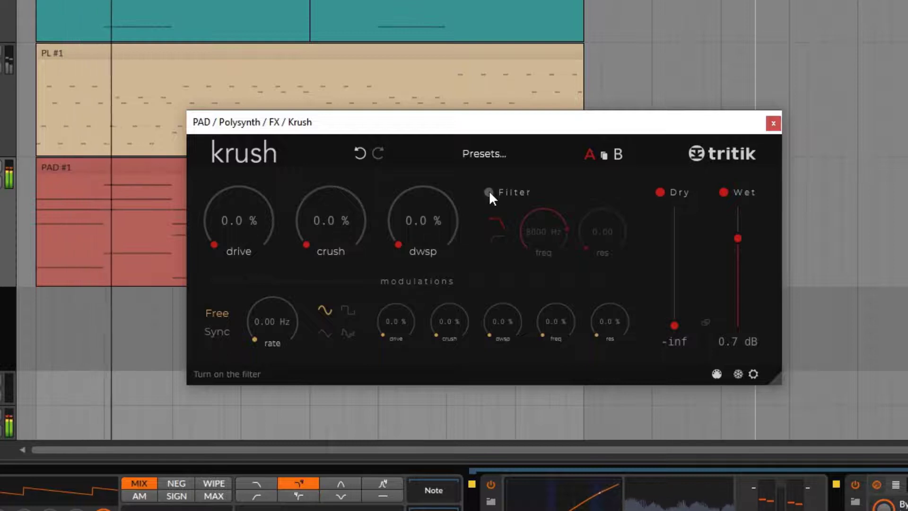
left_click(489, 191)
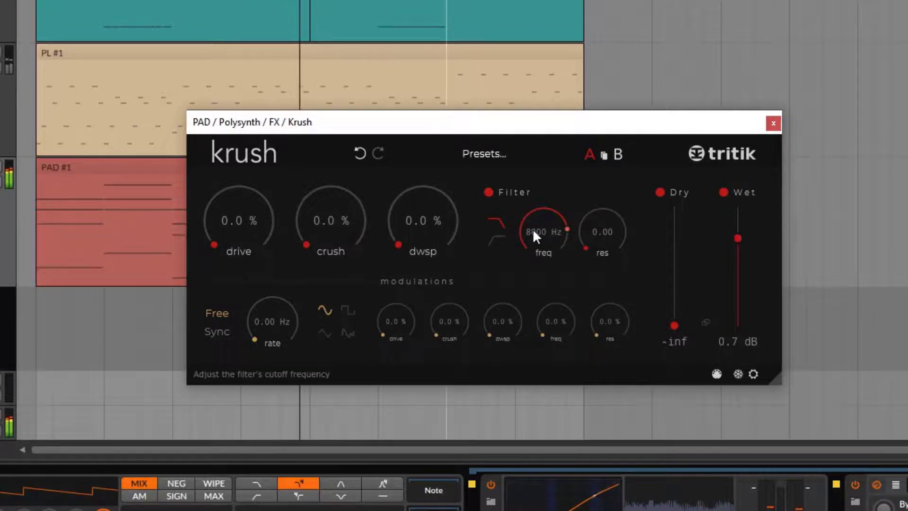
left_click_drag(532, 229, 534, 189)
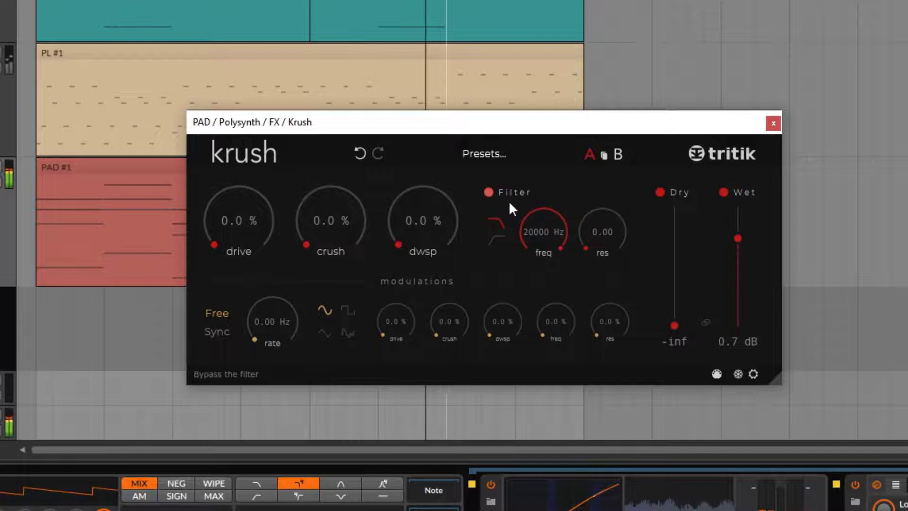
Try 25.2% downsampling in Krush against a lowered filter cutoff, and return the downsampling to 0%.
left_click_drag(413, 231, 479, 192)
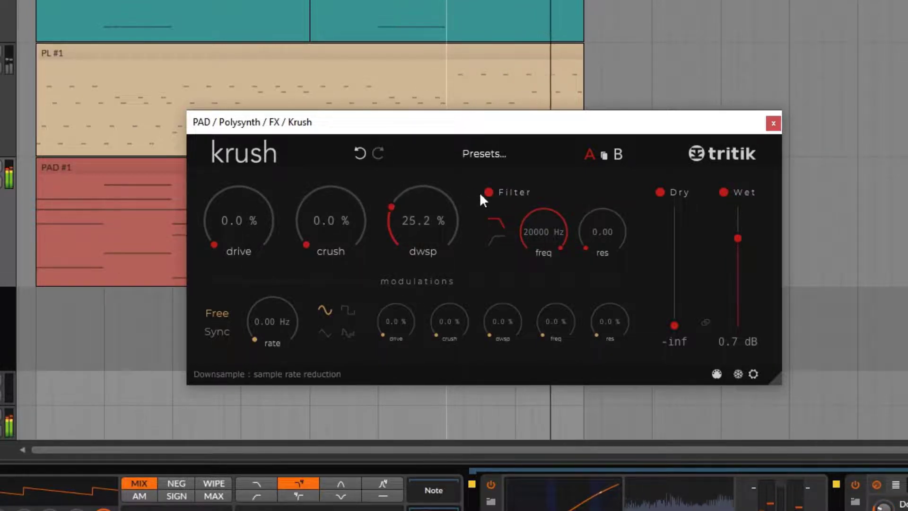
left_click_drag(531, 216, 534, 283)
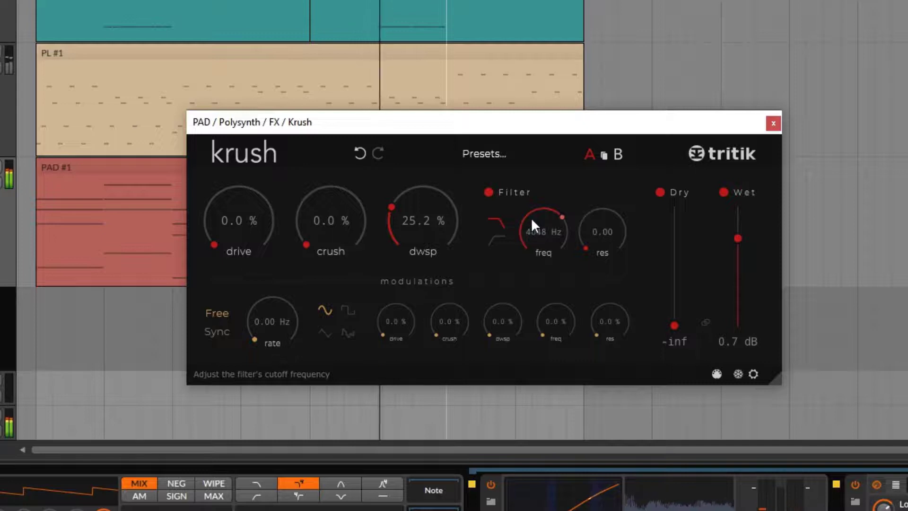
left_click_drag(423, 227, 421, 311)
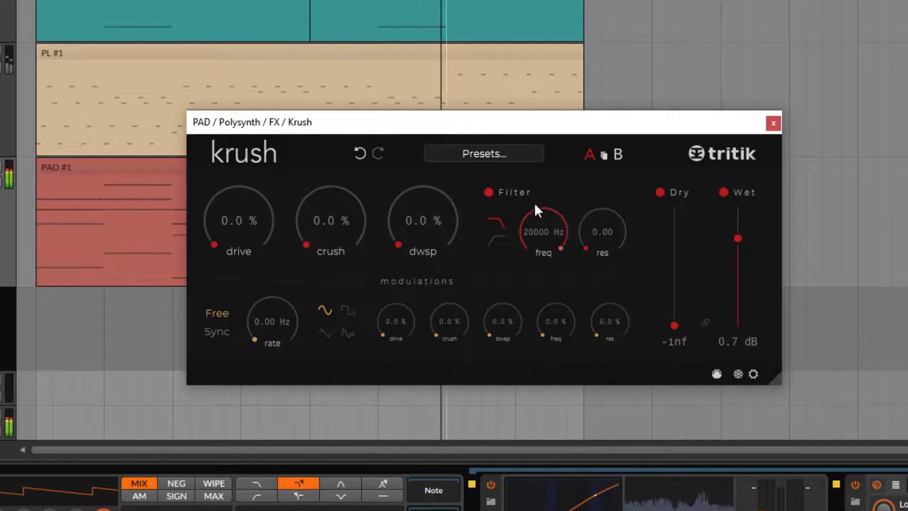
Set Krush's drive to 8.4%, crush to 12.0%, downsampling to 10.4% and filter cutoff to 13661 Hz.
left_click_drag(423, 227, 414, 203)
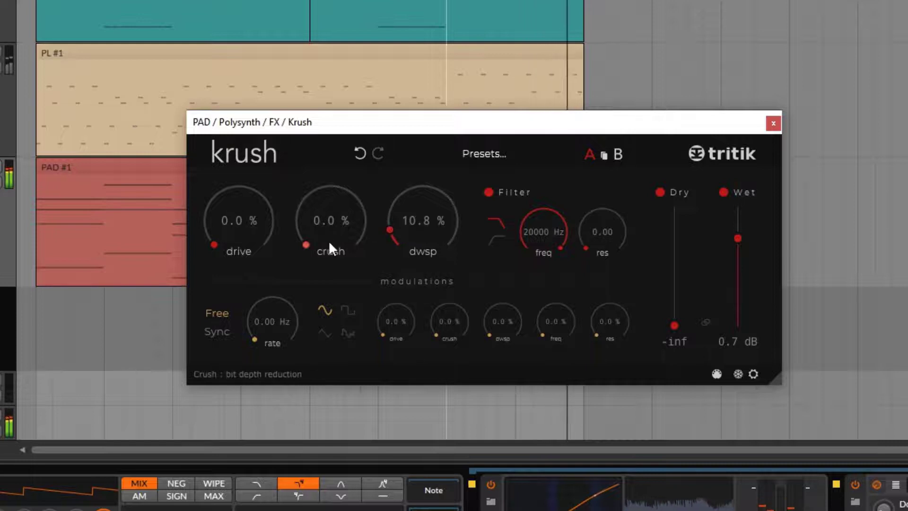
left_click_drag(325, 234, 320, 209)
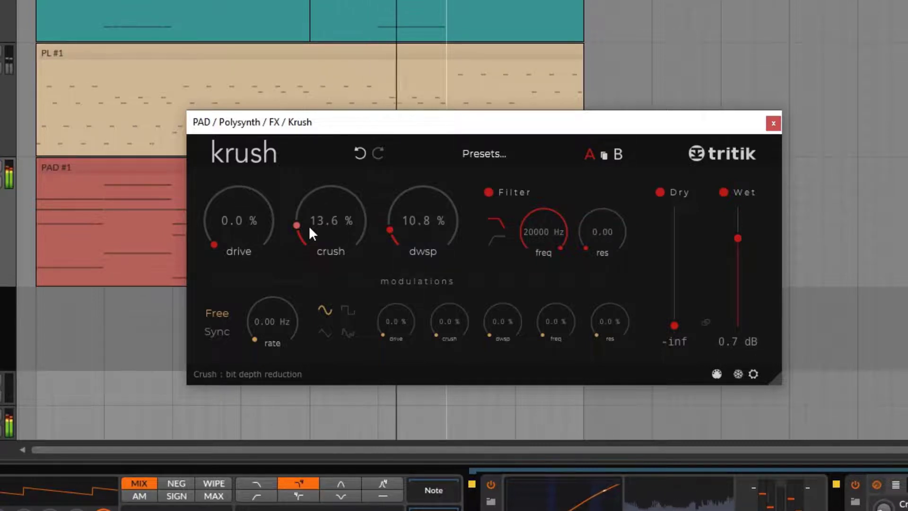
left_click_drag(226, 221, 218, 206)
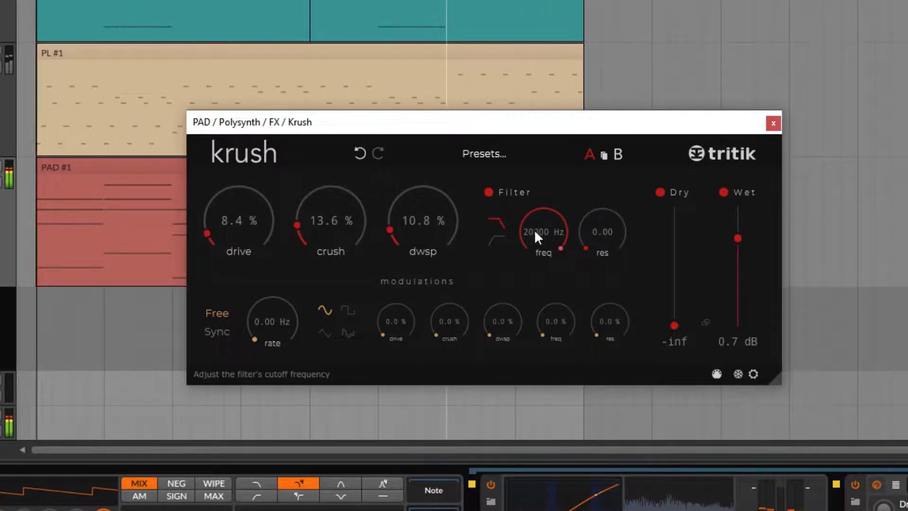
left_click_drag(556, 216, 557, 235)
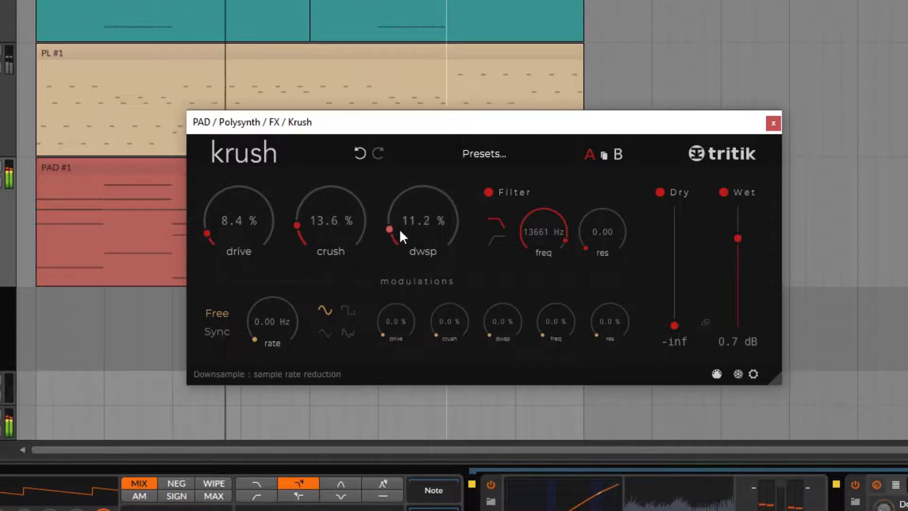
left_click_drag(399, 229, 395, 229)
left_click_drag(328, 216, 331, 219)
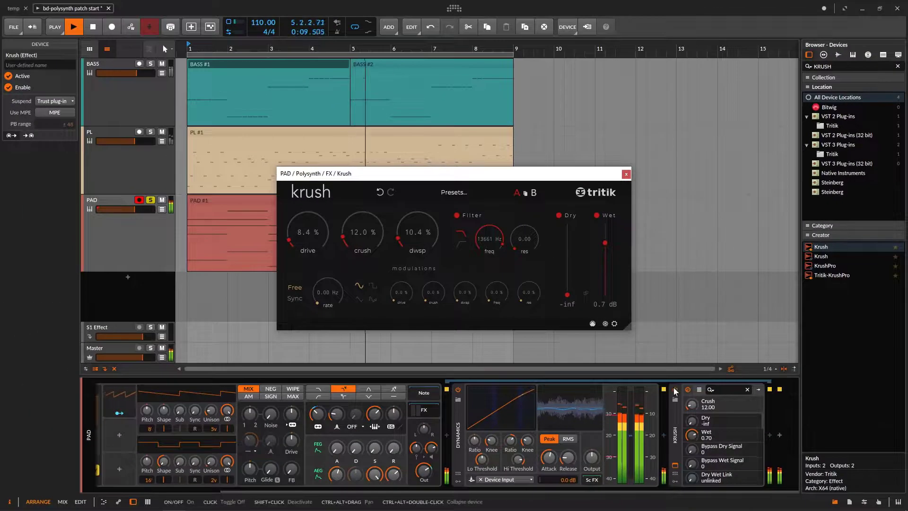
Compare the pad with Krush disabled and enabled, close its plug-in window and stop playback.
left_click(839, 475)
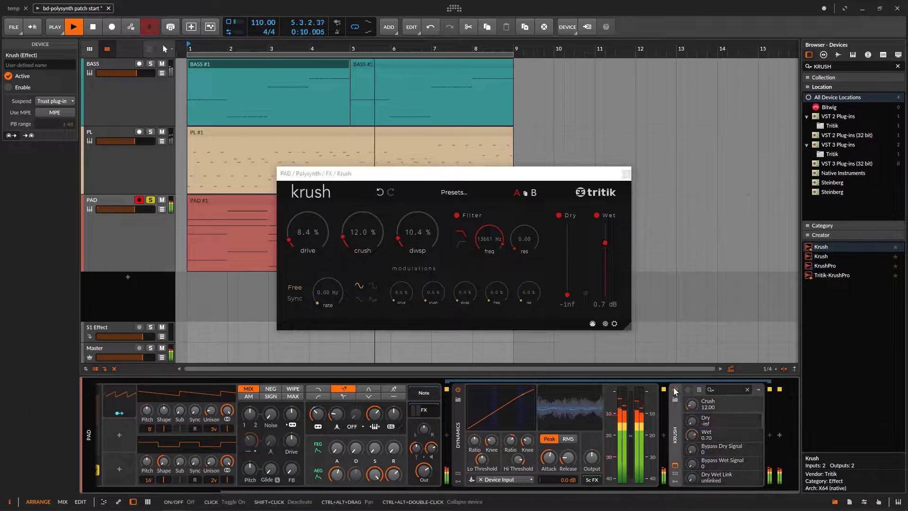
left_click(675, 390)
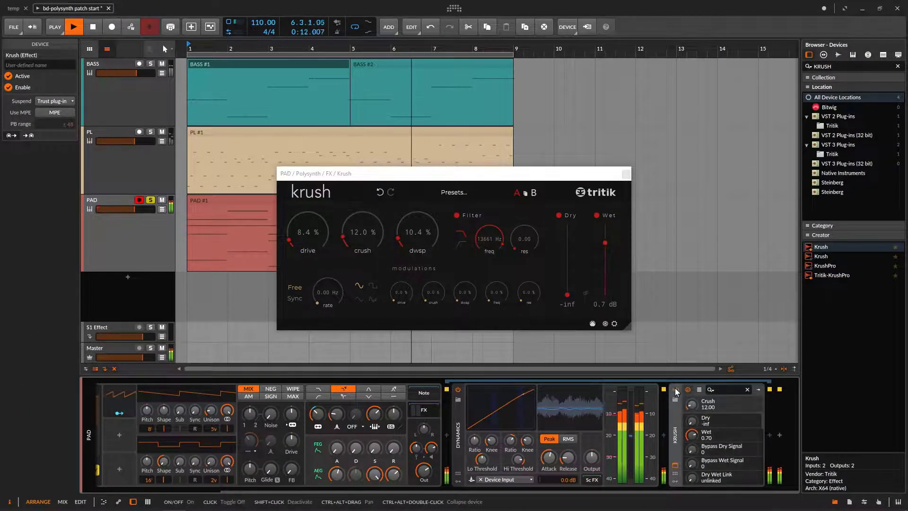
left_click(627, 175)
key("space")
Search the device browser for "TAL" and insert TAL-Chorus-LX after Krush in the Polysynth's FX chain.
left_click_drag(833, 69, 814, 66)
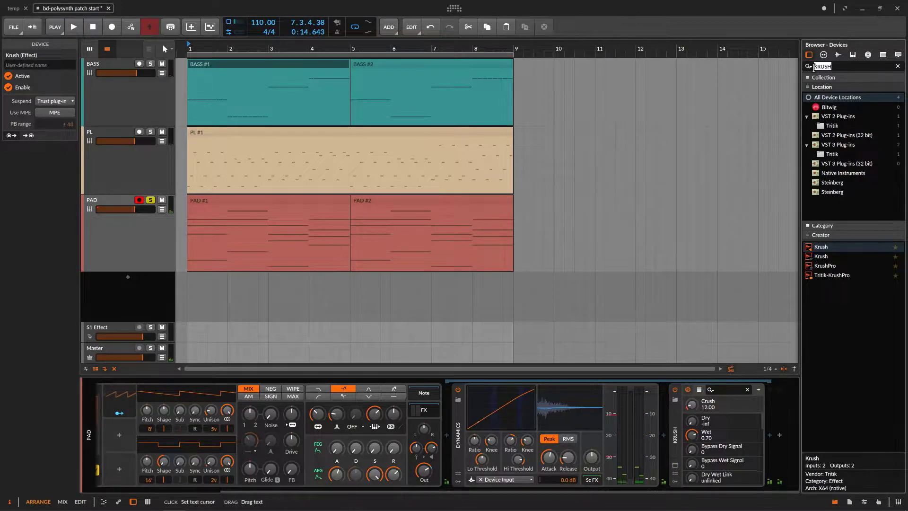
type("TAL")
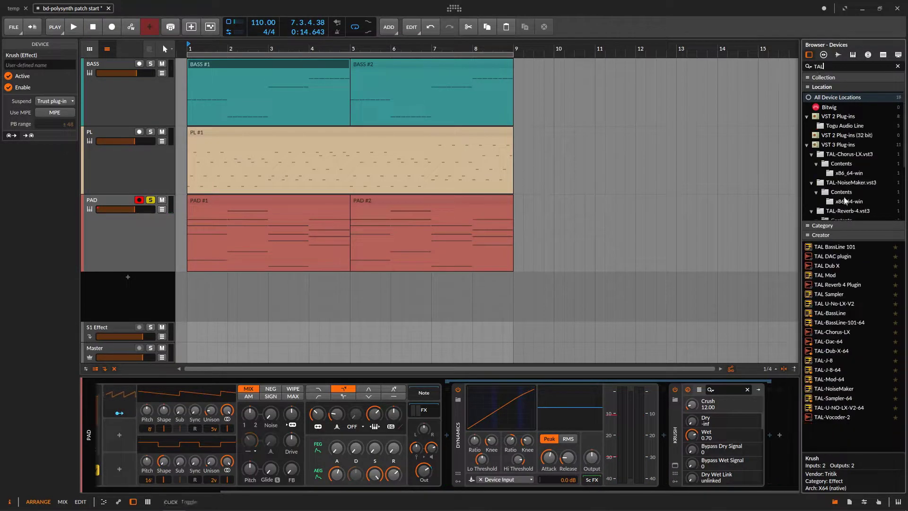
double_click(851, 332)
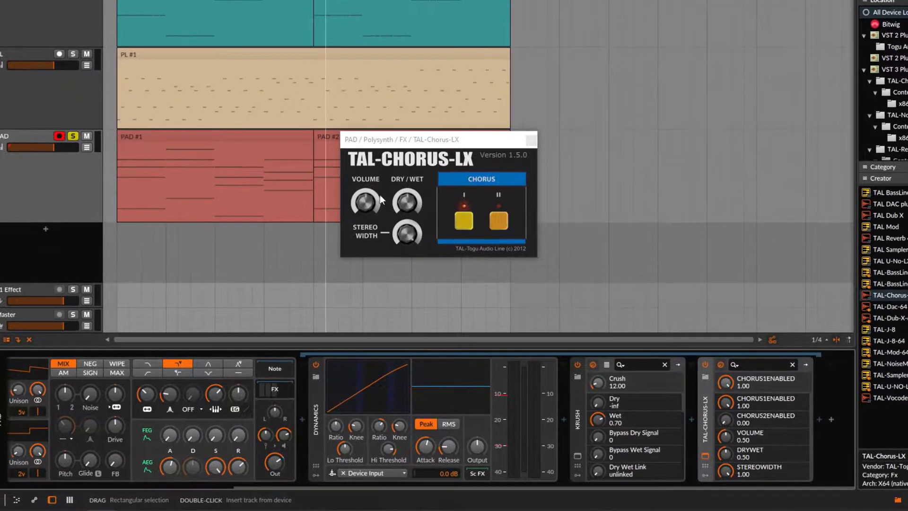
Set TAL-Chorus-LX's volume to 0.44, play the pad through the chorus and close its plug-in window.
left_click(366, 207)
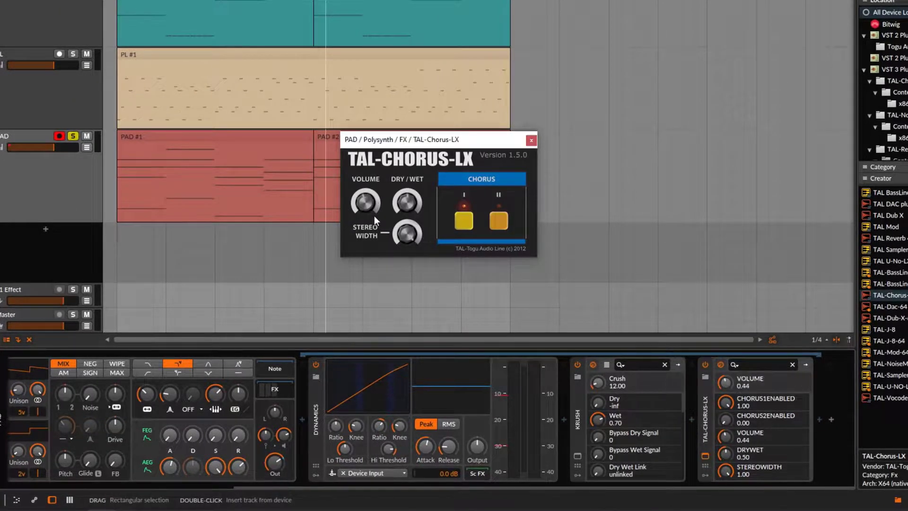
key("space")
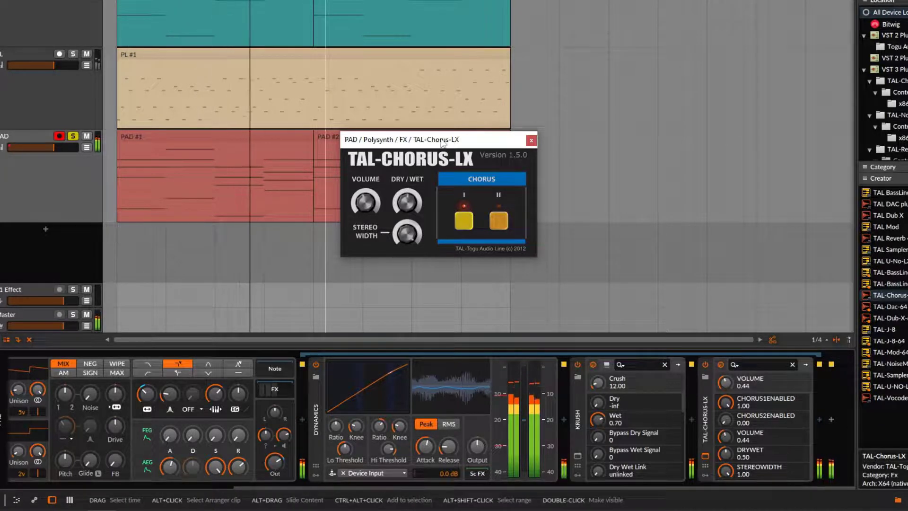
left_click_drag(445, 142, 504, 80)
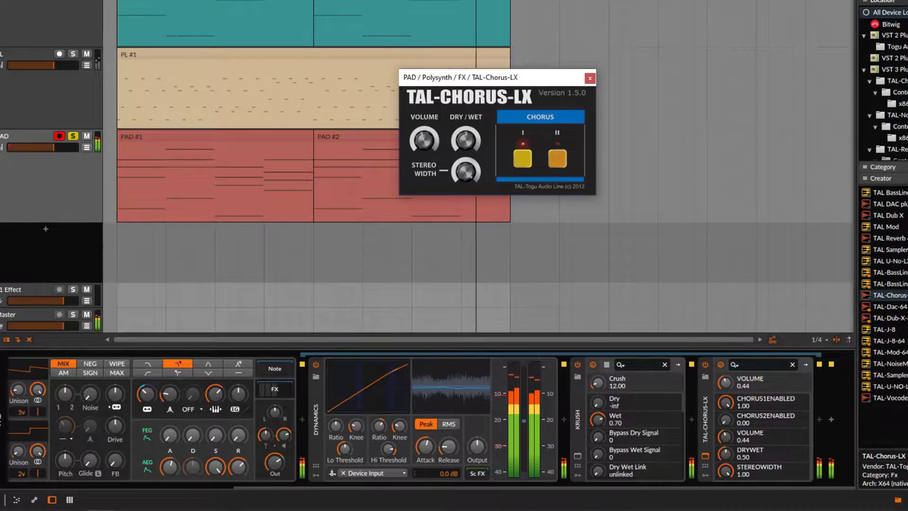
left_click(590, 78)
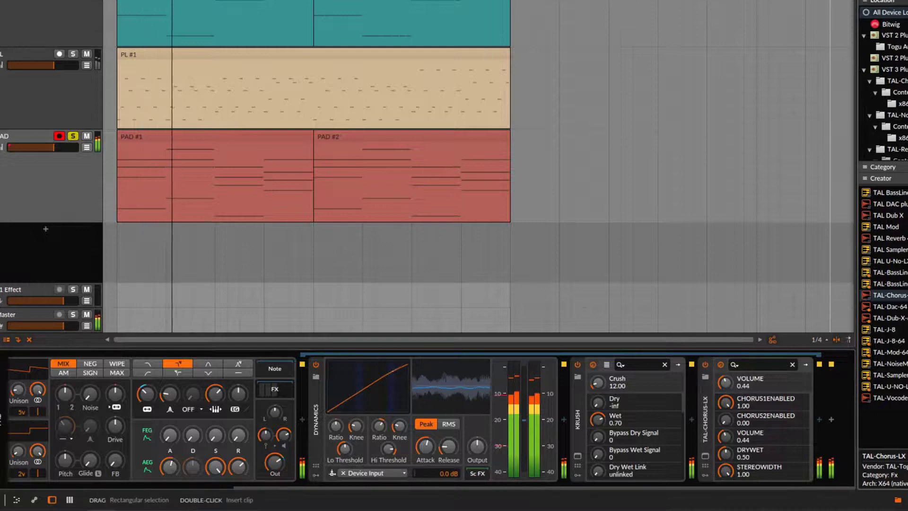
Search the device browser for "REVE" and insert Bitwig's Reverb after TAL-Chorus-LX in the FX chain.
type("reve")
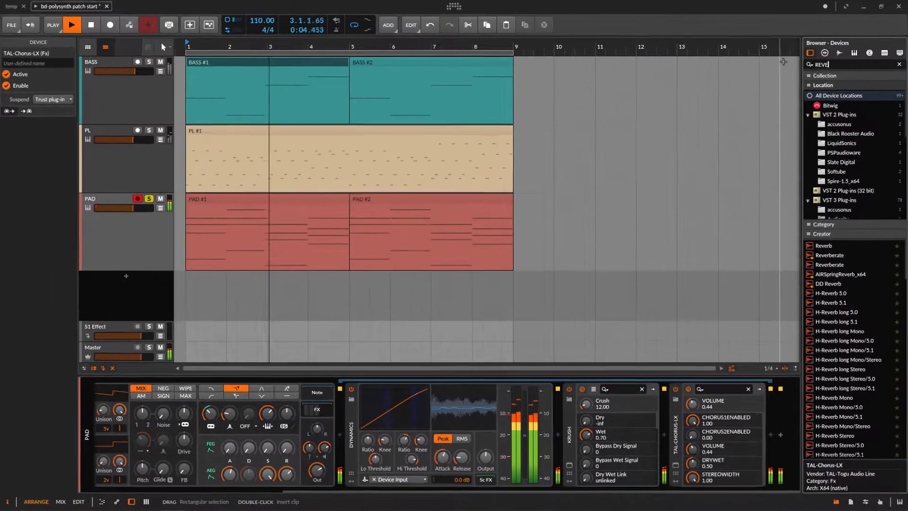
mouse_move(823, 246)
left_mouse_down()
mouse_move(757, 308)
mouse_move(769, 421)
left_mouse_up()
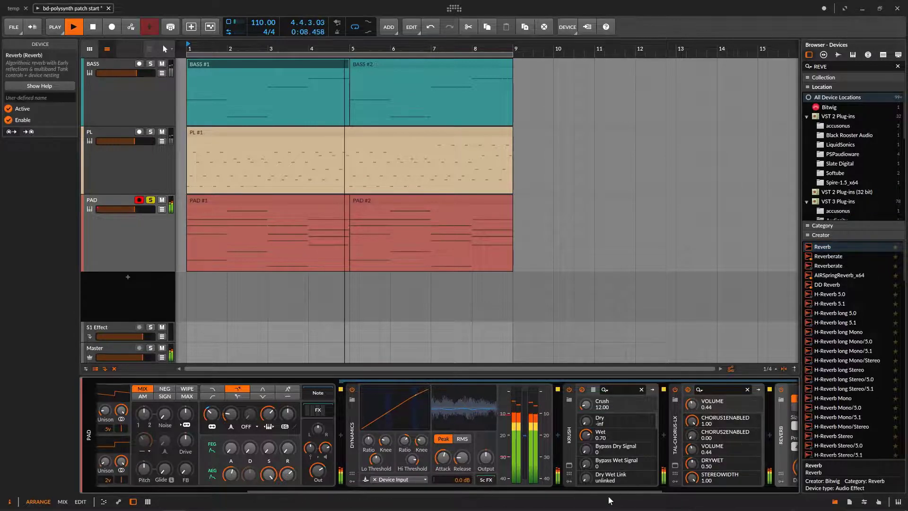
left_click_drag(612, 493, 767, 492)
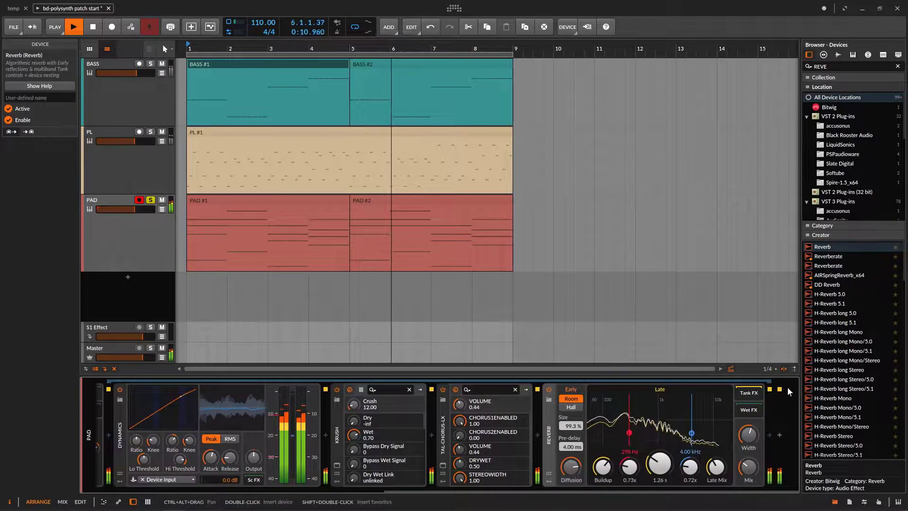
Load the Smooth Verb preset into the Reverb and hide its modulators.
left_click(550, 400)
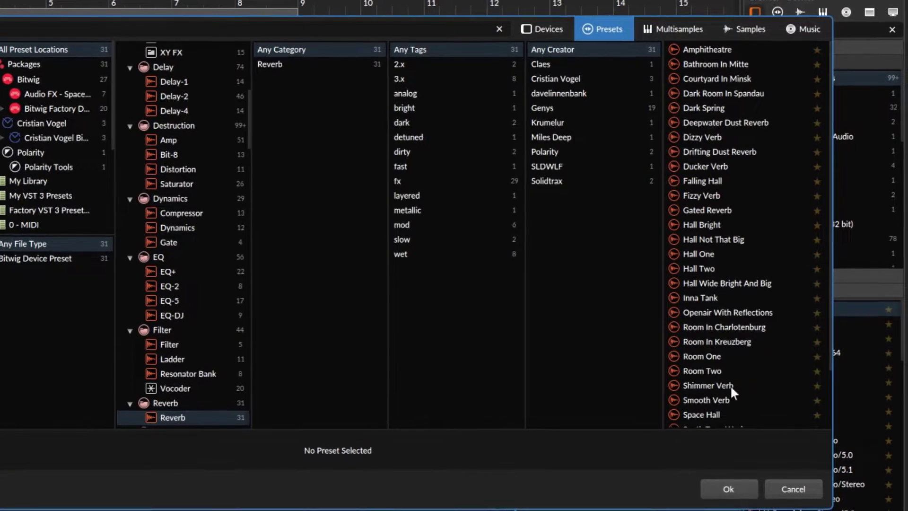
left_click(716, 399)
left_click(722, 492)
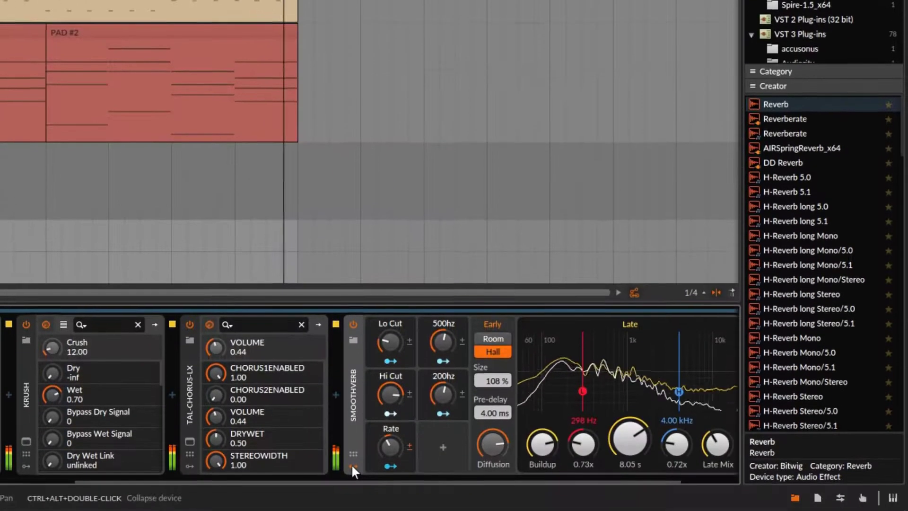
left_click(352, 466)
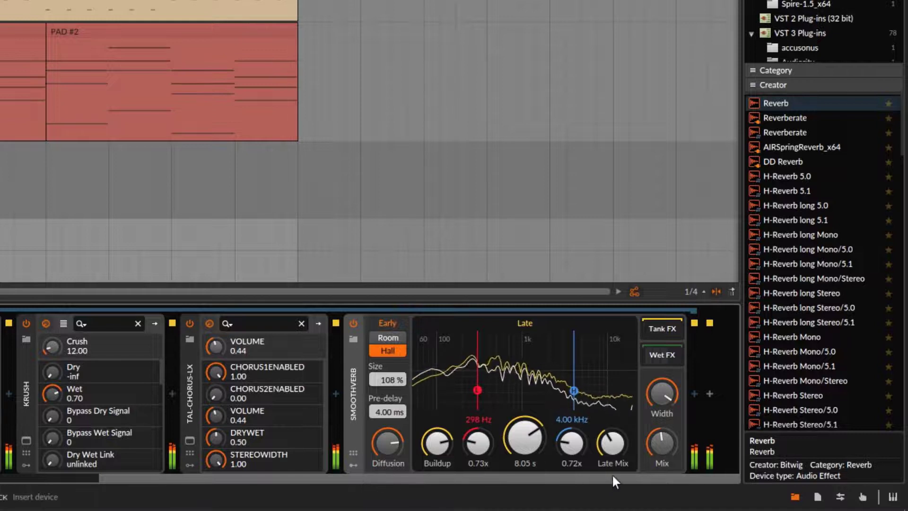
Lower the Smooth Verb's mix and set its late reverb time to 4.33 s.
left_click_drag(657, 440, 656, 461)
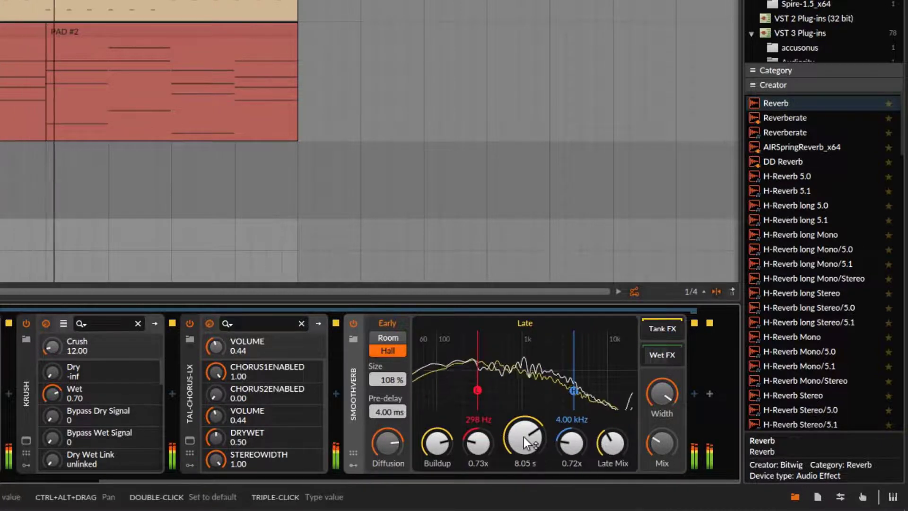
left_click_drag(523, 437, 523, 466)
left_click_drag(662, 394, 662, 400)
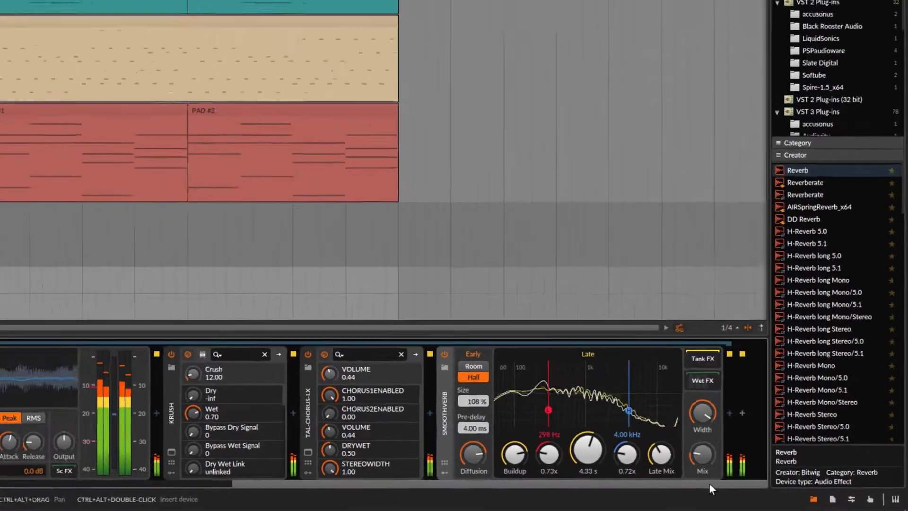
Raise the Polysynth's filter cutoff and slightly lower its filter resonance.
left_click_drag(665, 478, 524, 478)
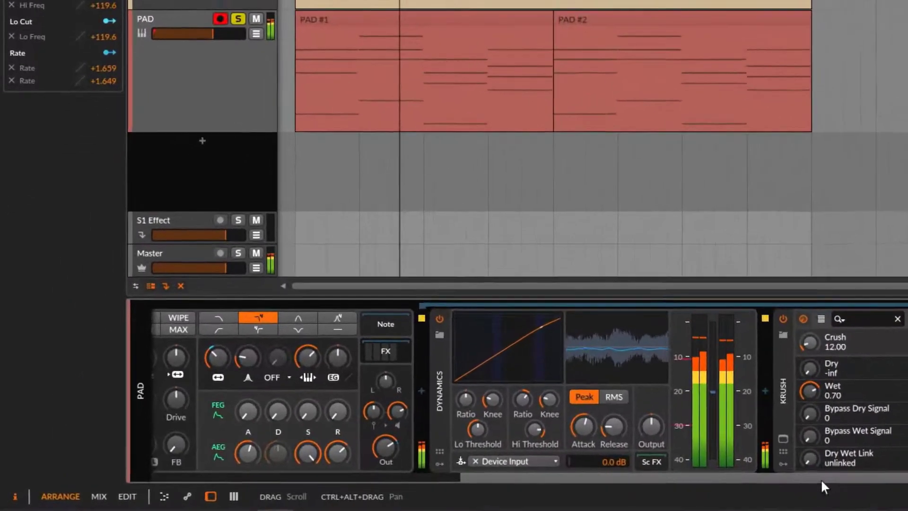
left_click_drag(833, 478, 368, 483)
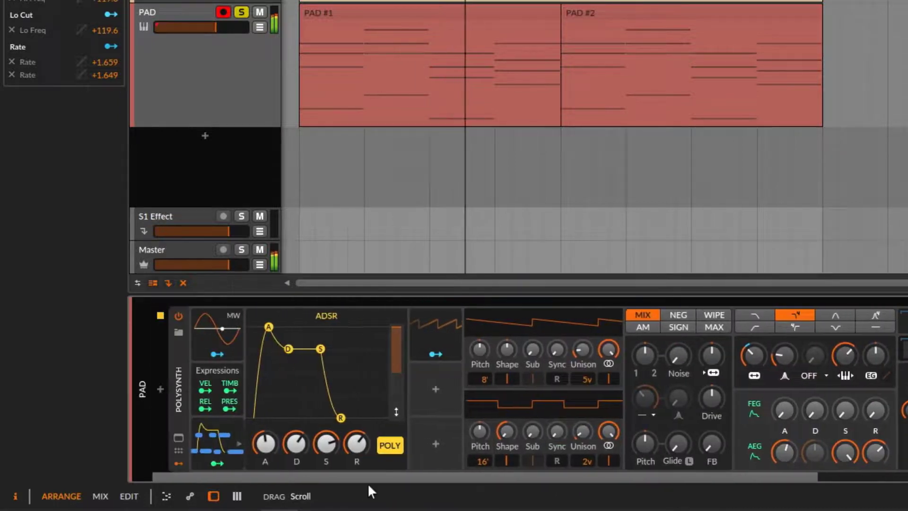
left_click_drag(754, 355, 754, 337)
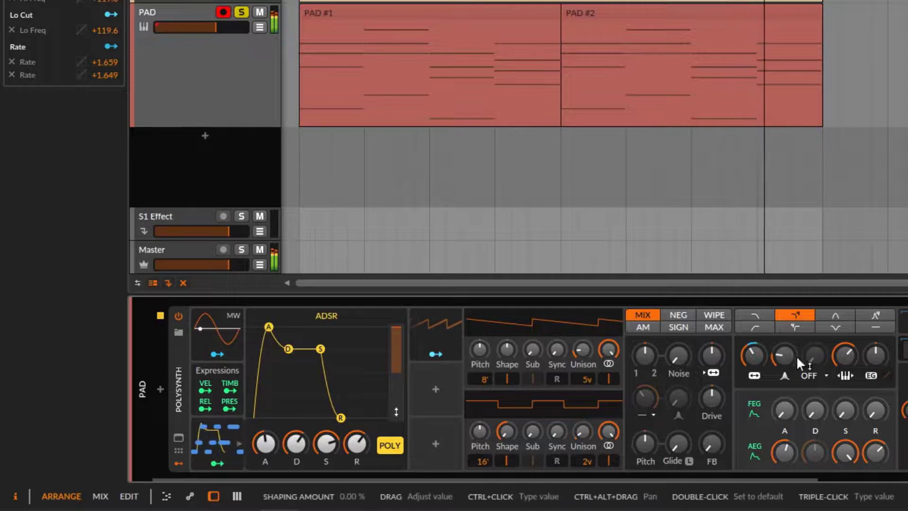
left_click_drag(784, 354, 783, 358)
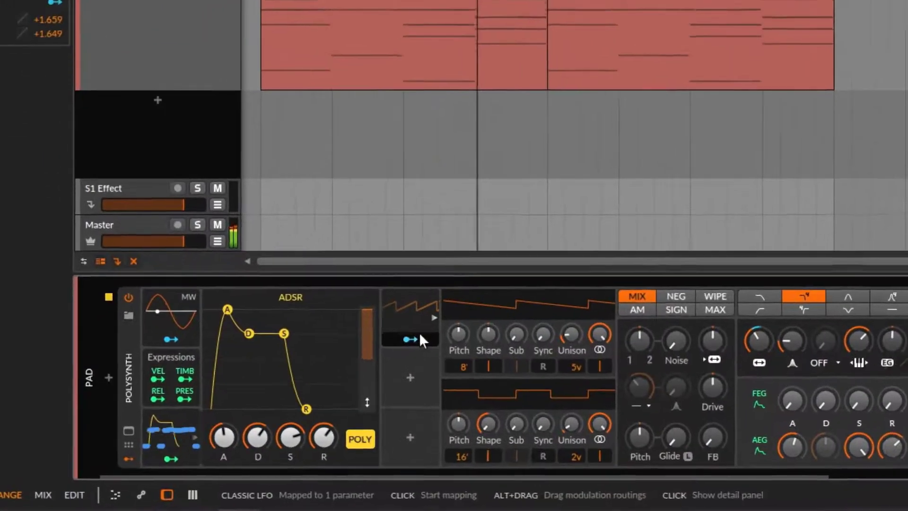
Set the Polysynth's Classic LFO amount to 44.0% and play the pad.
left_click(276, 402)
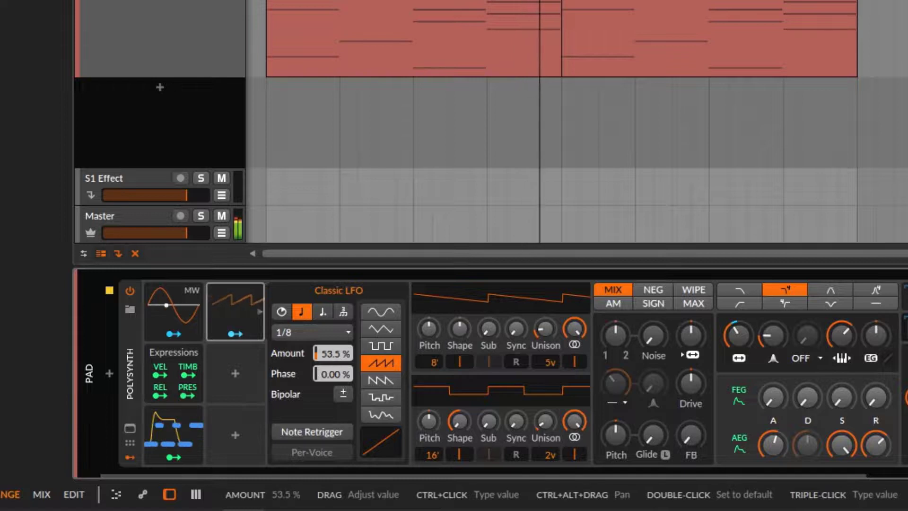
left_click_drag(334, 354, 333, 372)
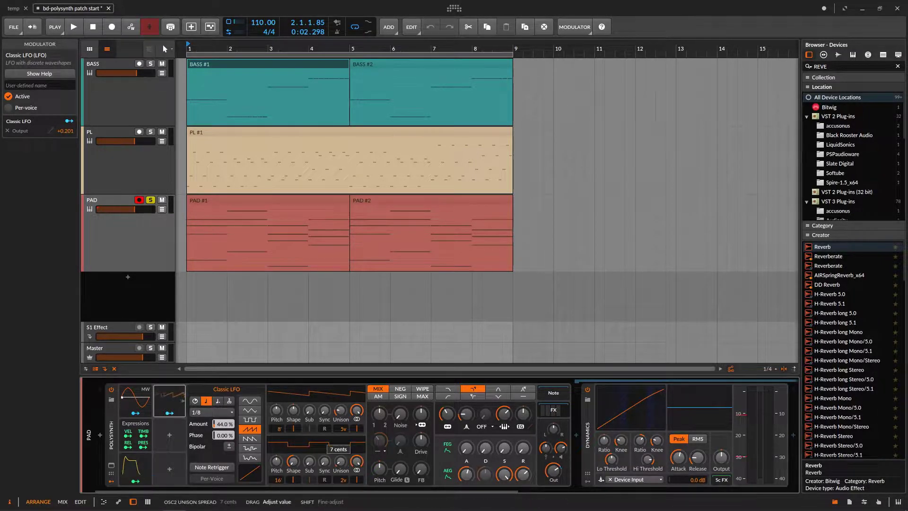
key("space")
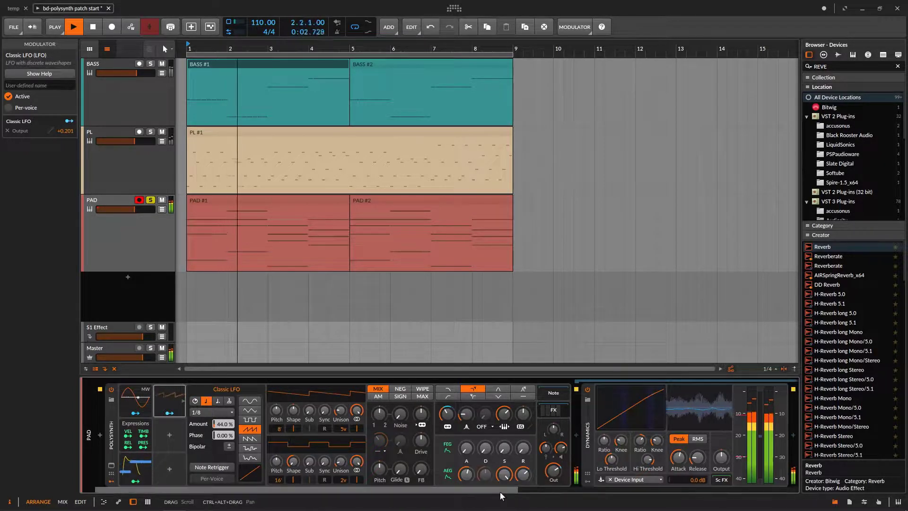
Slightly raise the Polysynth's filter cutoff while the pad plays, and stop playback.
left_click_drag(503, 492, 567, 492)
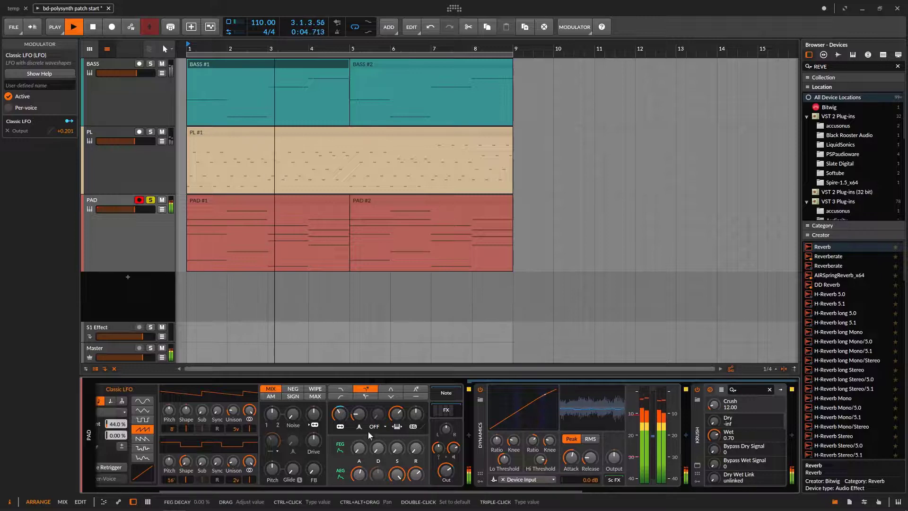
left_click_drag(340, 414, 339, 412)
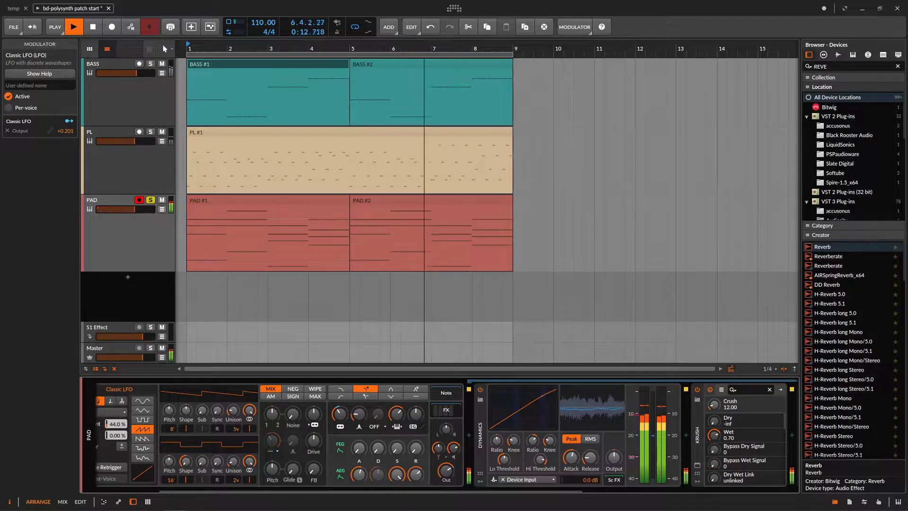
key("space")
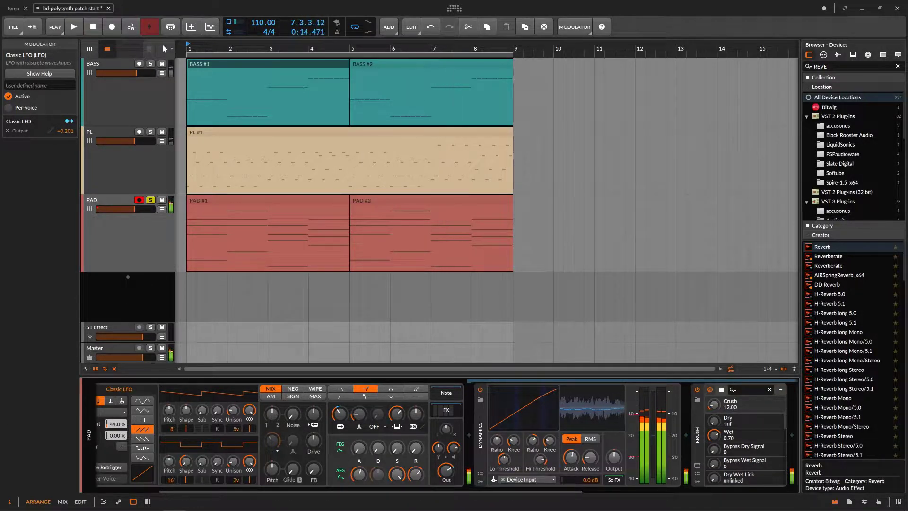
key("Return")
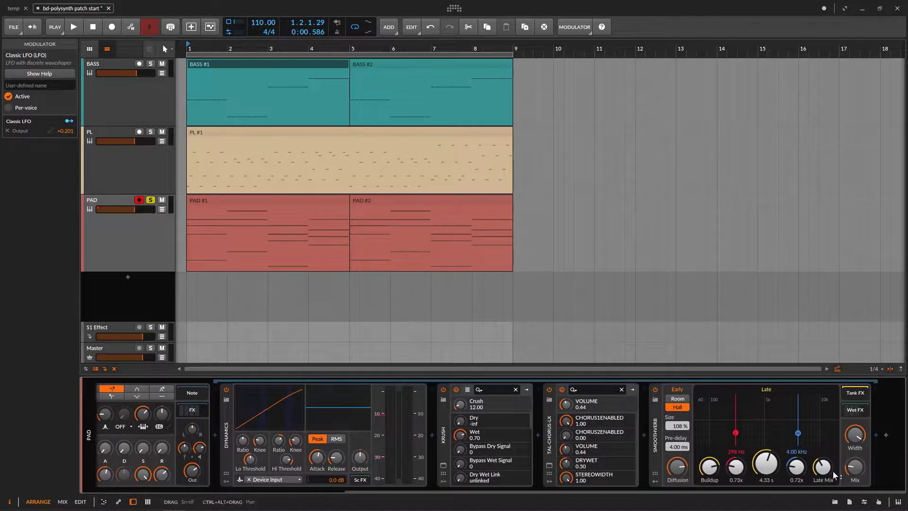
Search the device browser for DOR, add Dorrough Stereo at the end of the PAD chain and reposition its window.
left_click(835, 502)
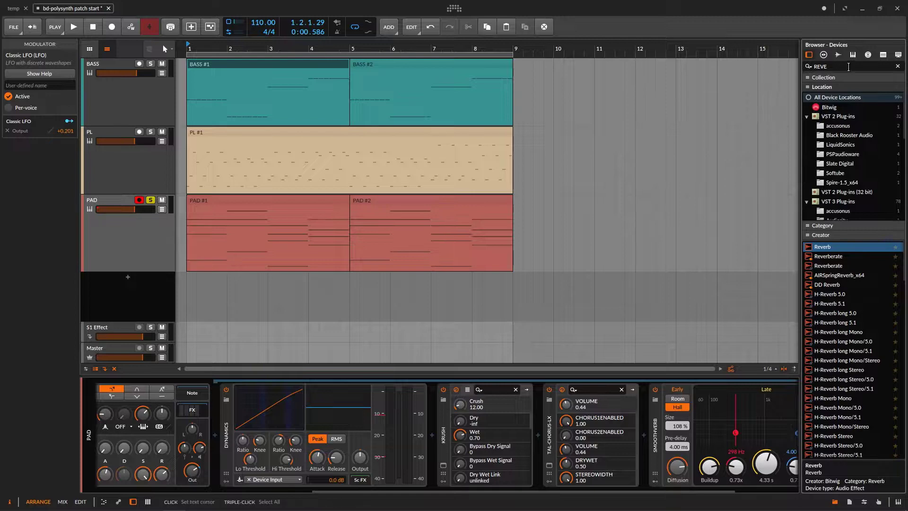
left_click_drag(849, 67, 778, 68)
type("DOR")
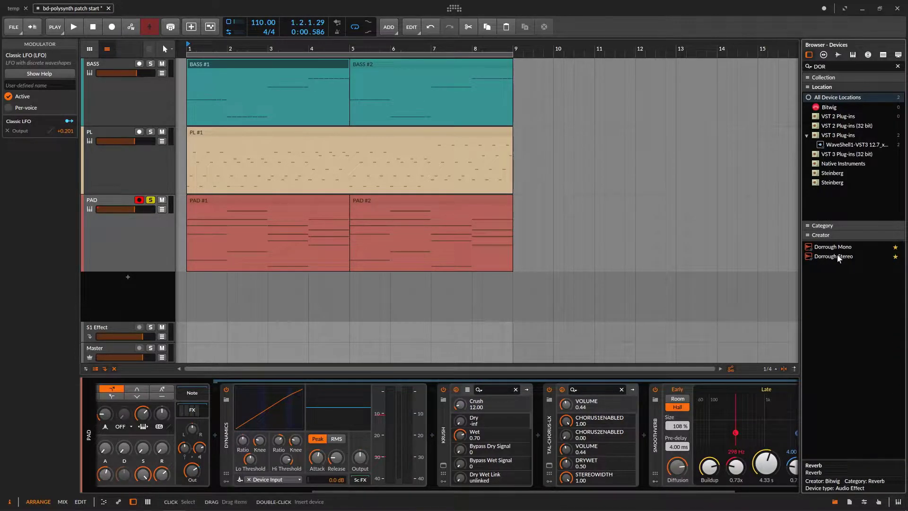
scroll(719, 473, "right", 3)
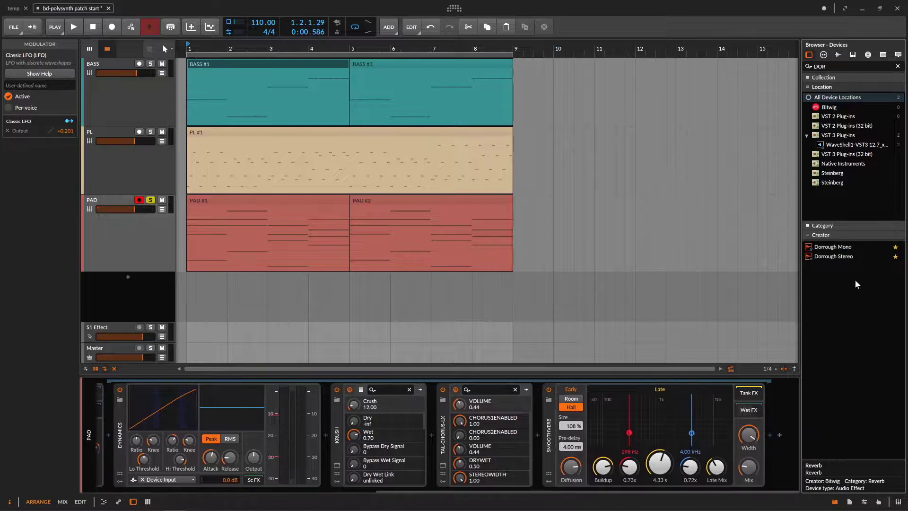
left_click_drag(845, 260, 781, 429)
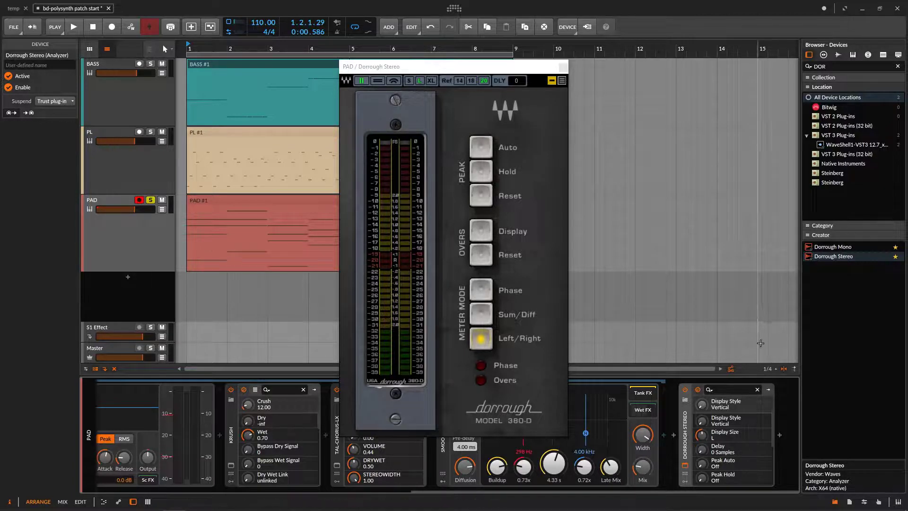
left_click_drag(449, 68, 522, 27)
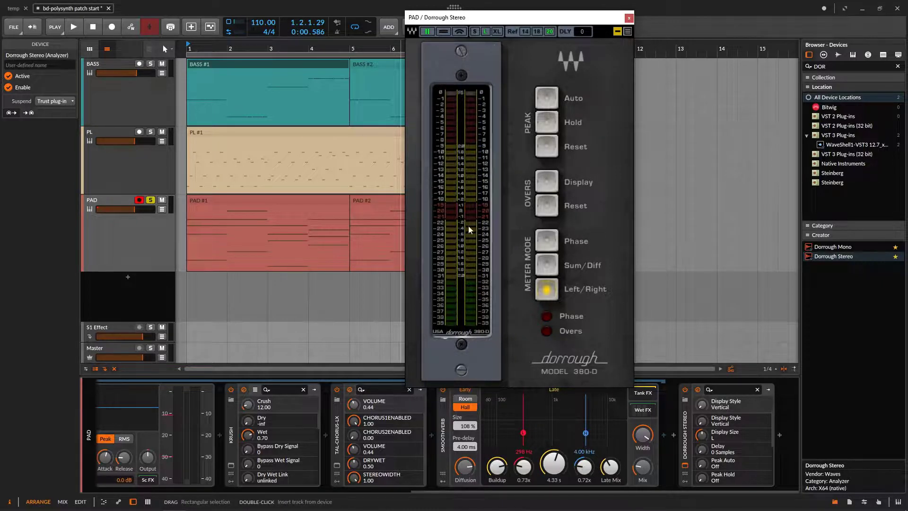
Turn on the Dorrough meter's peak hold, set its reference level to 18 and reset the peaks during playback.
left_click(547, 122)
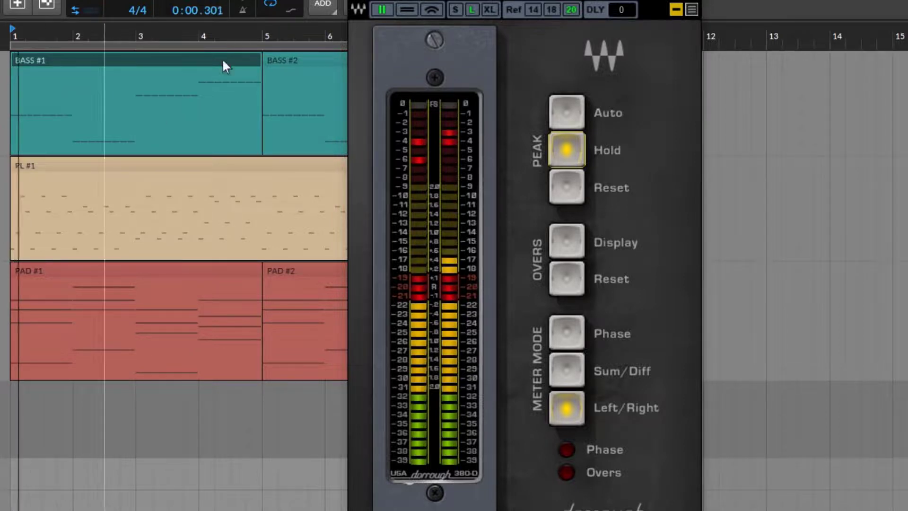
left_click(553, 10)
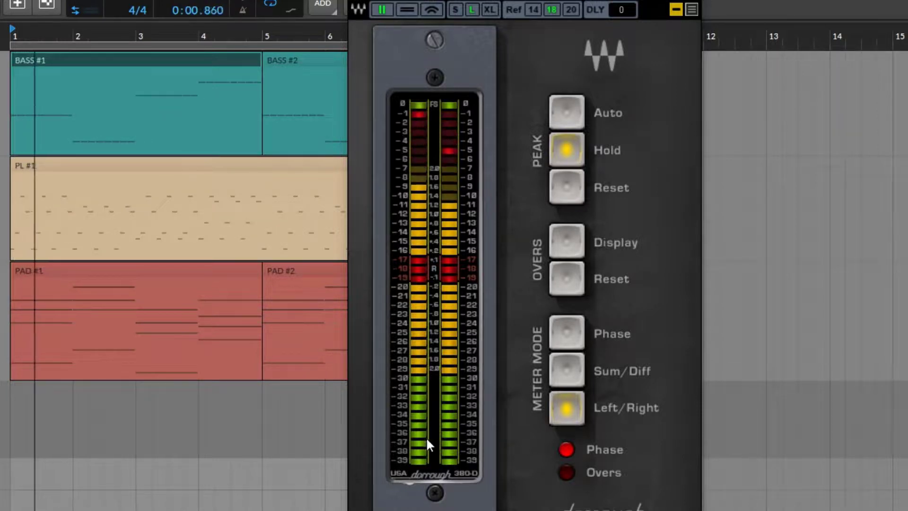
left_click(568, 187)
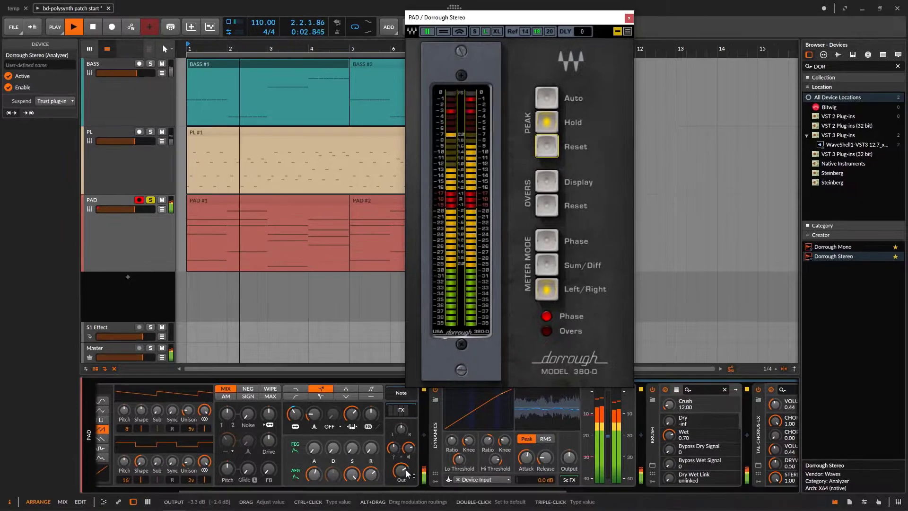
Lower the Polysynth's output to -3.9 dB and then slightly further, restarting the meter's peak hold after each change.
left_click_drag(407, 473, 407, 479)
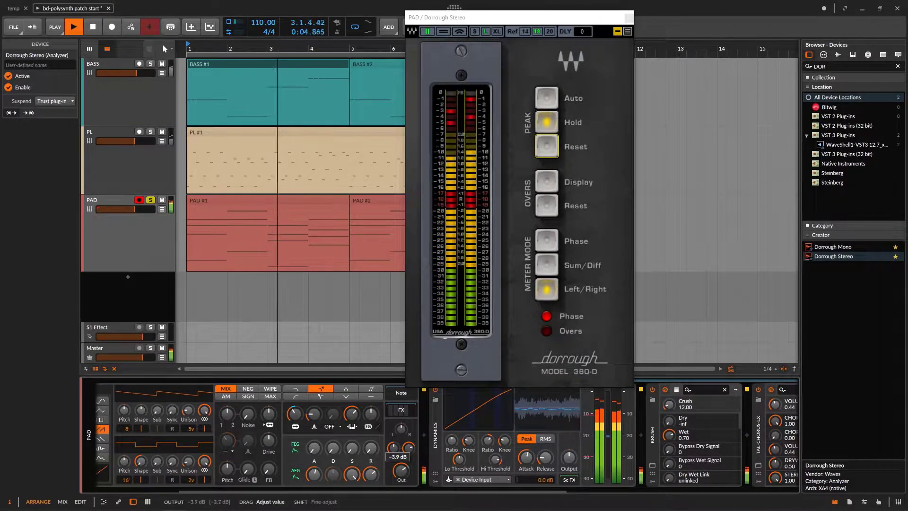
left_click(548, 148)
left_click(546, 126)
left_click(546, 127)
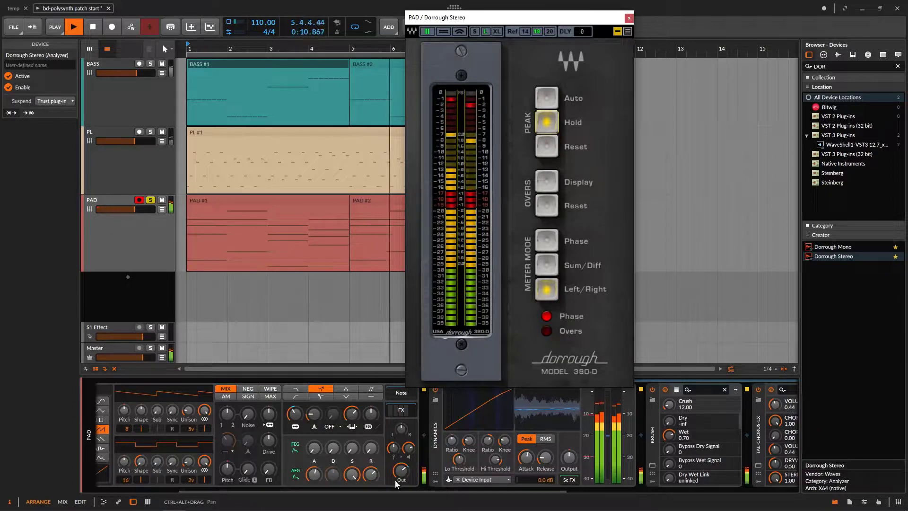
left_click_drag(405, 470, 405, 475)
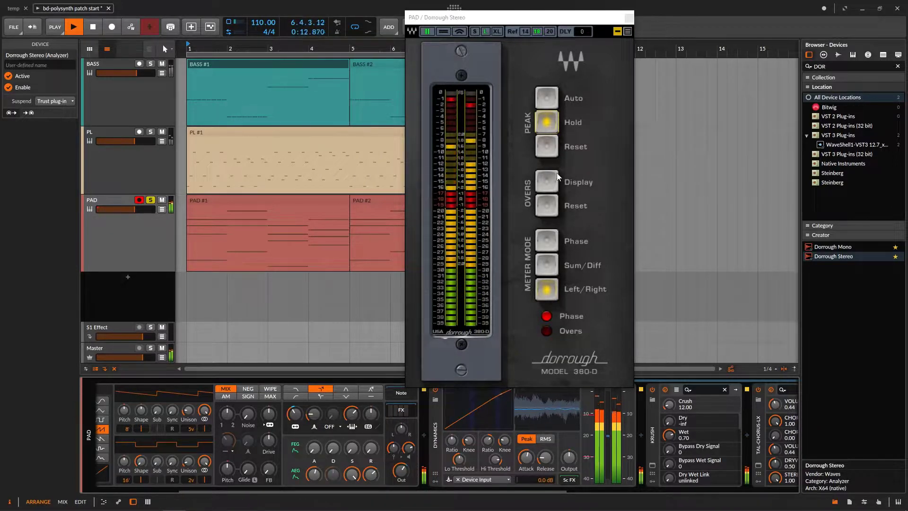
left_click(548, 122)
left_click(548, 122)
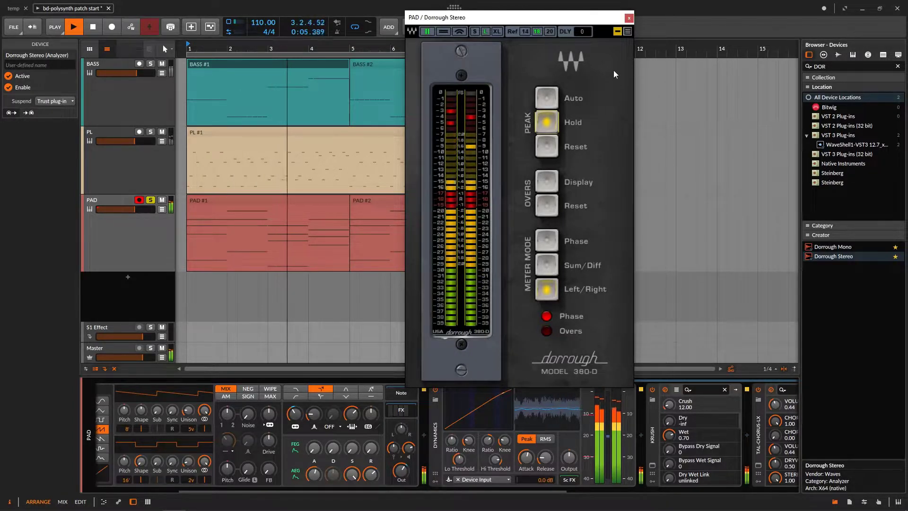
Close the Dorrough Stereo meter window and save the project.
left_click(629, 18)
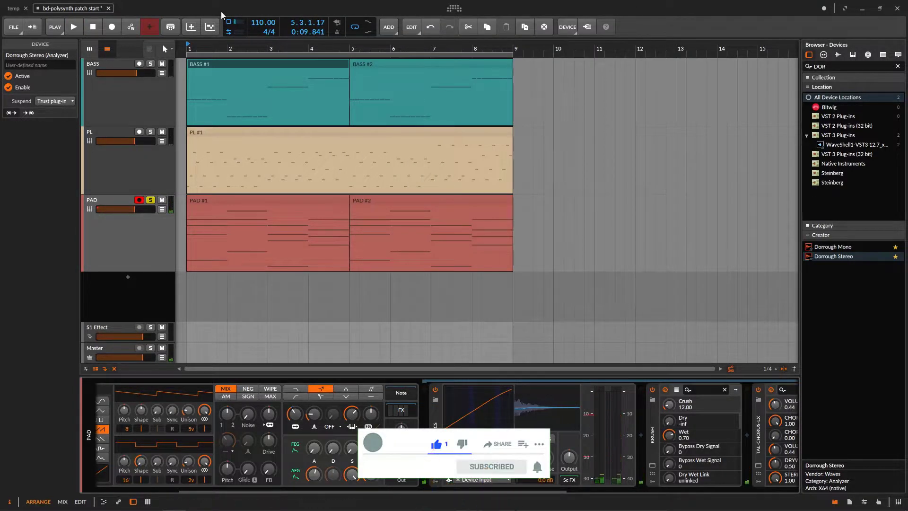
key("ctrl+s")
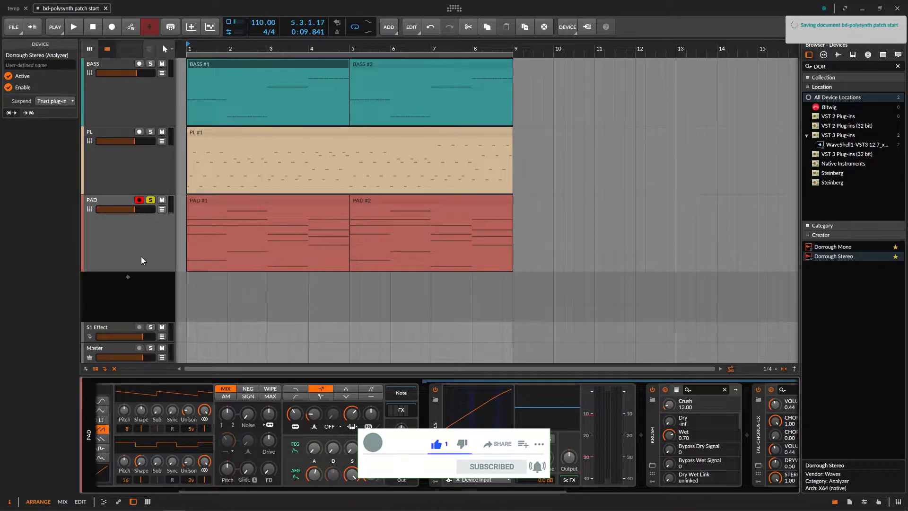
Play the PAD track, switch the solo from PAD to PL and play the PL track.
left_click(143, 232)
key("space")
left_click(151, 200)
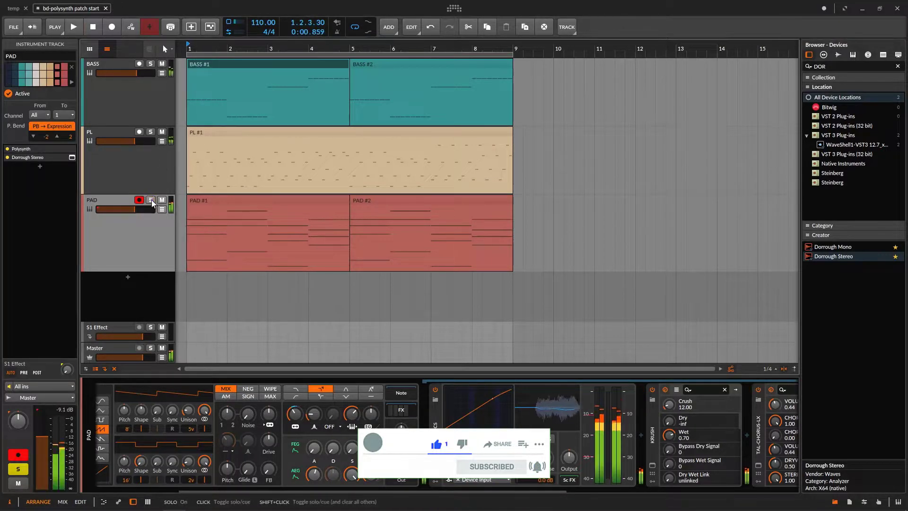
left_click(150, 132)
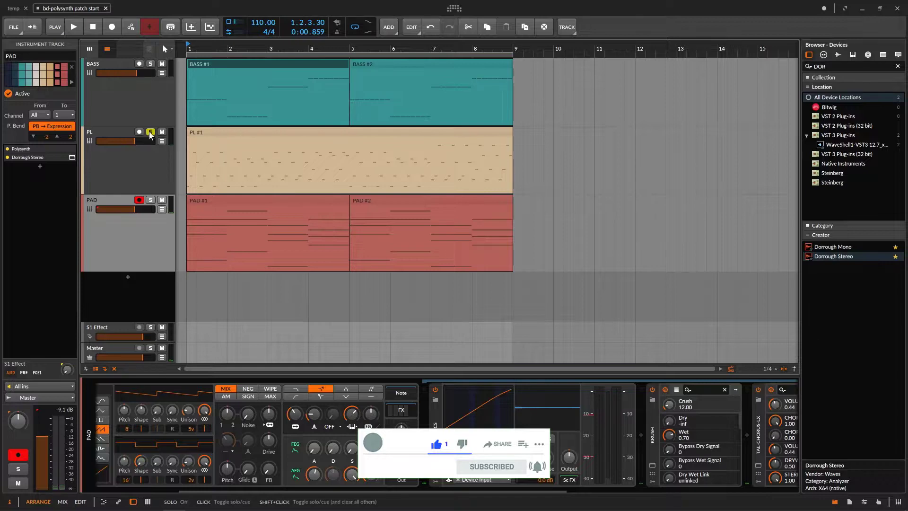
key("space")
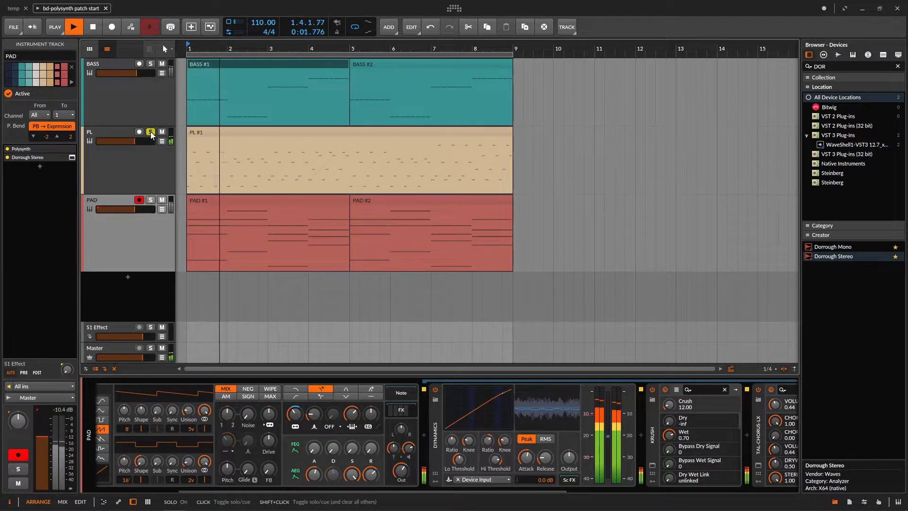
Slightly raise the filter envelope decay of the PL track's Polysynth during playback, and stop.
left_click(150, 164)
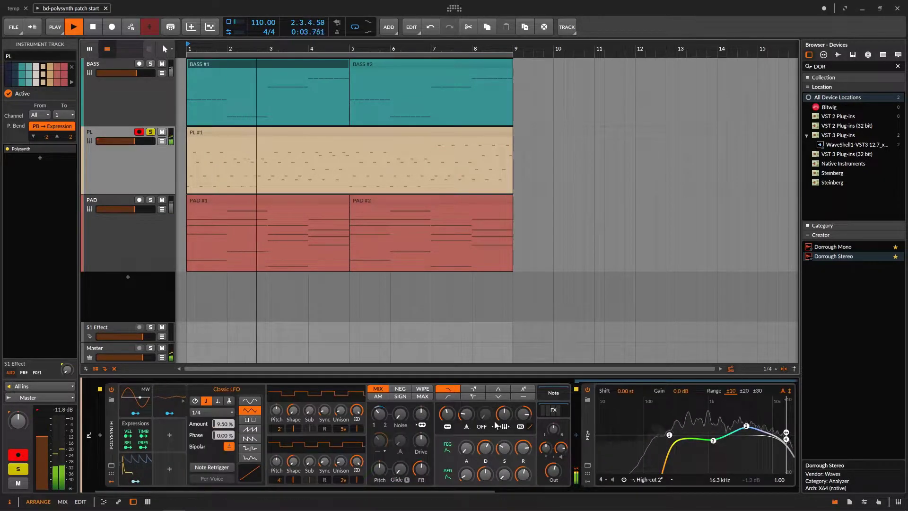
left_click_drag(484, 447, 485, 443)
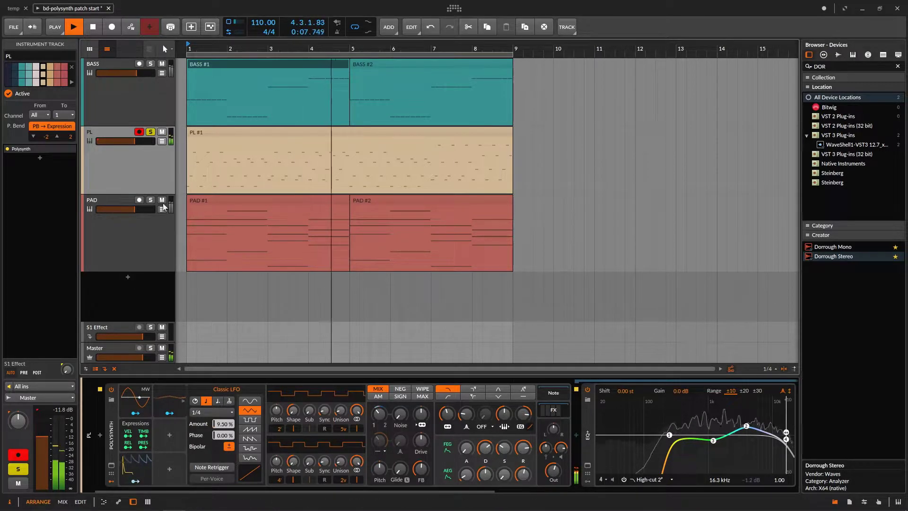
key("space")
Switch the solo from PL to BASS, and briefly play the BASS track.
left_click(150, 131)
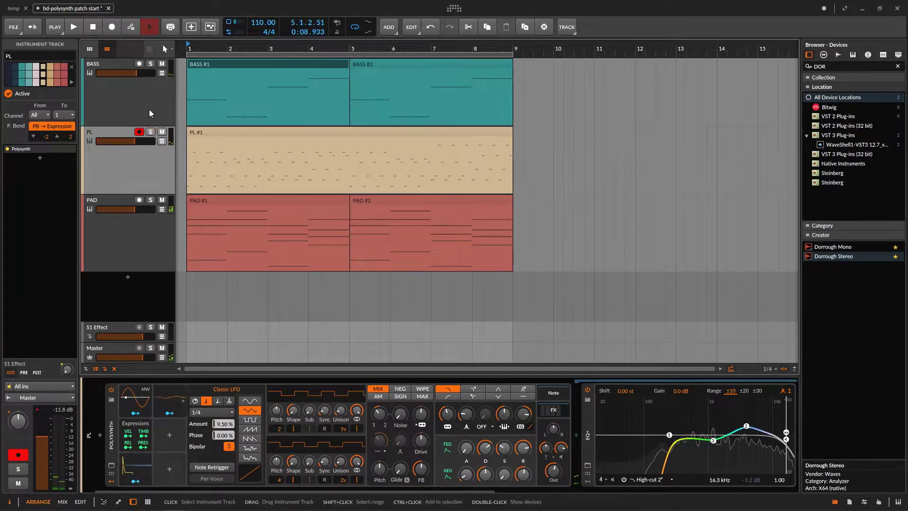
left_click(150, 63)
key("space")
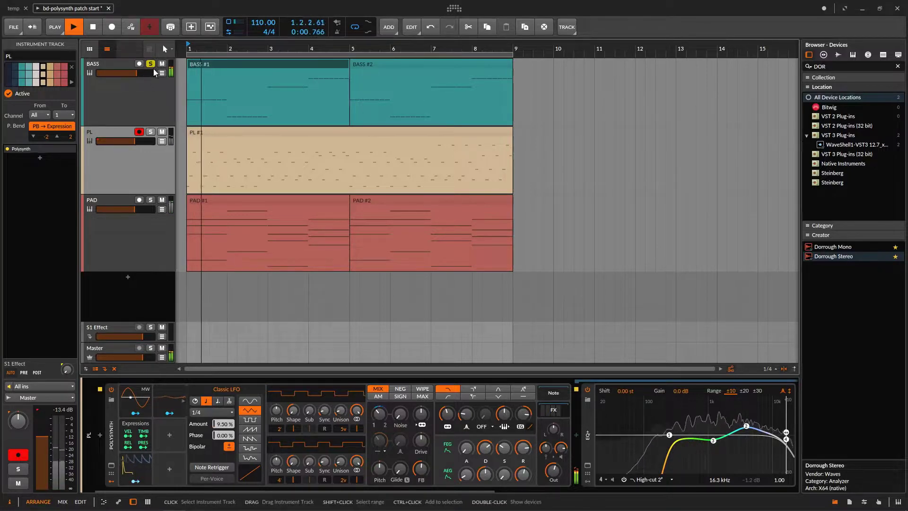
key("space")
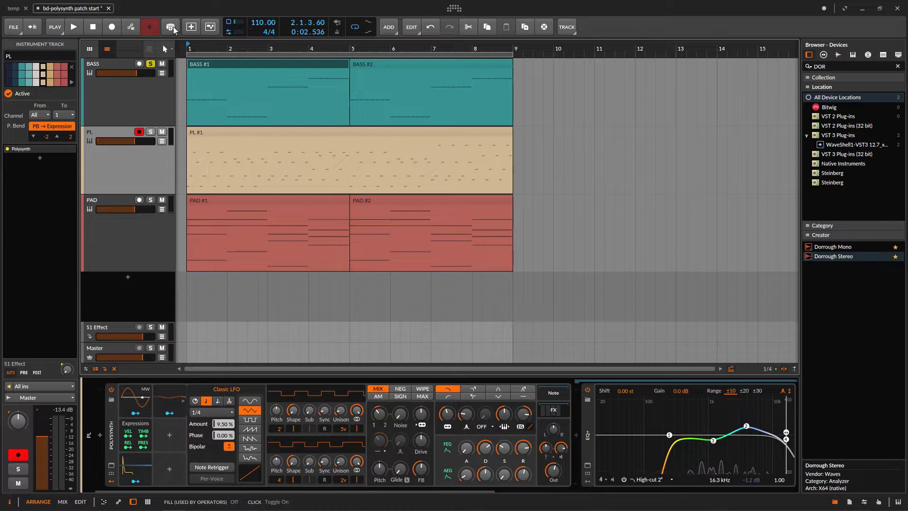
Review the device chains of the BASS, PL and PAD tracks, including the PAD Polysynth's voice settings.
left_click(113, 106)
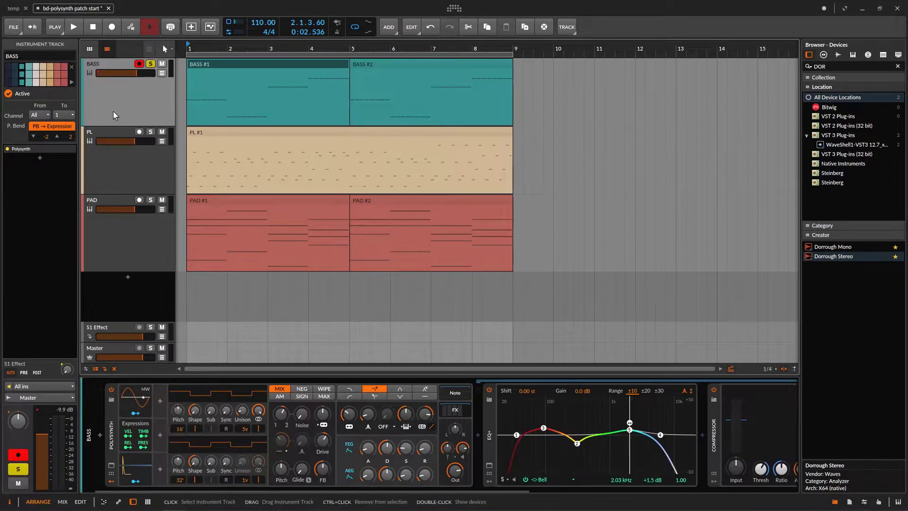
left_click(115, 166)
left_click(118, 257)
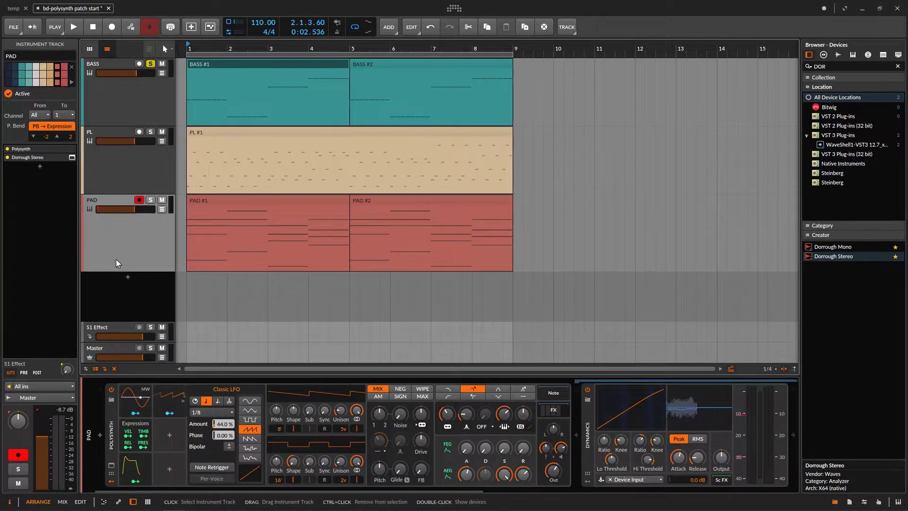
left_click(112, 426)
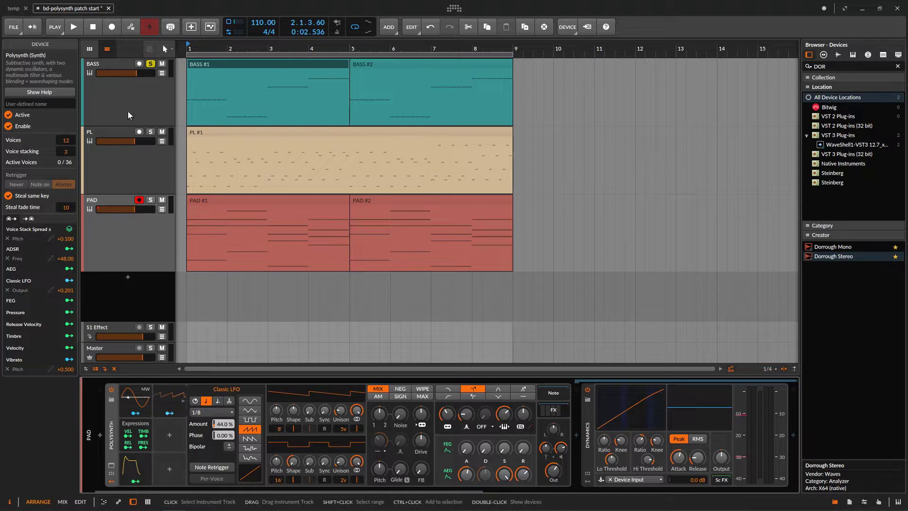
left_click(121, 162)
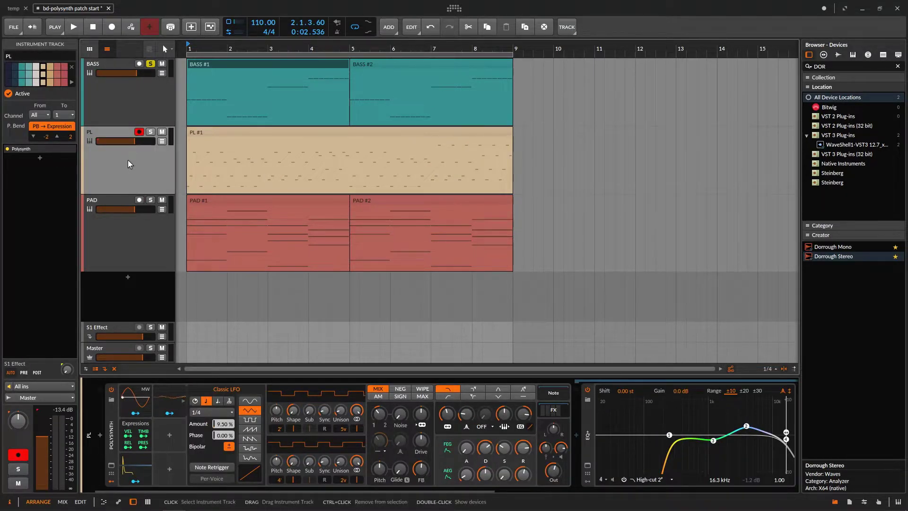
left_click(126, 244)
left_click(131, 91)
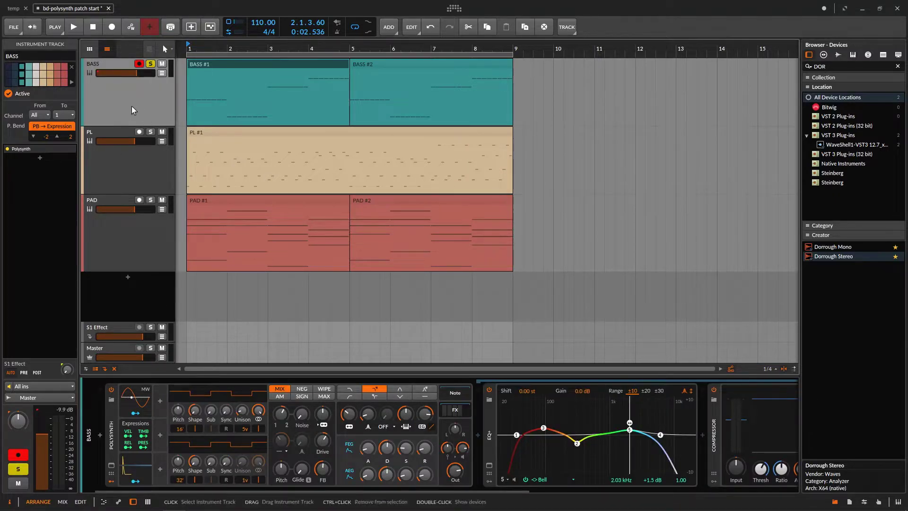
left_click(122, 151)
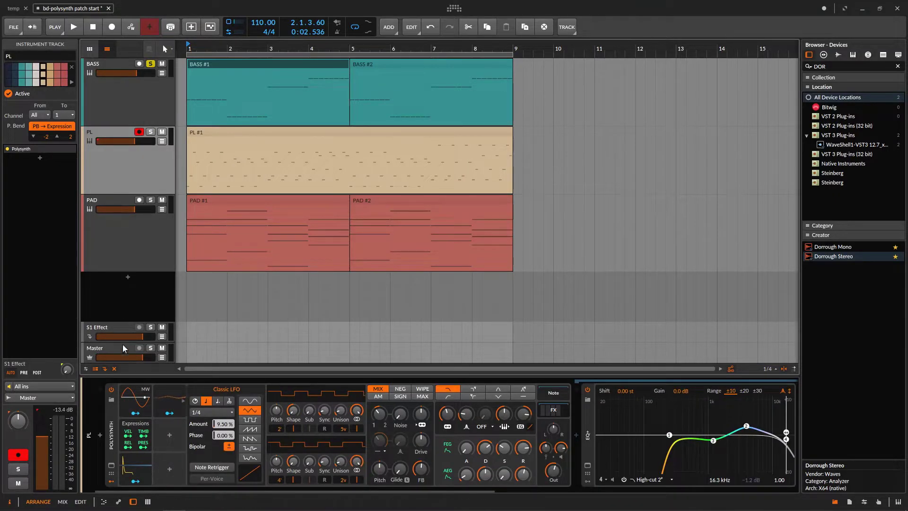
left_click(115, 231)
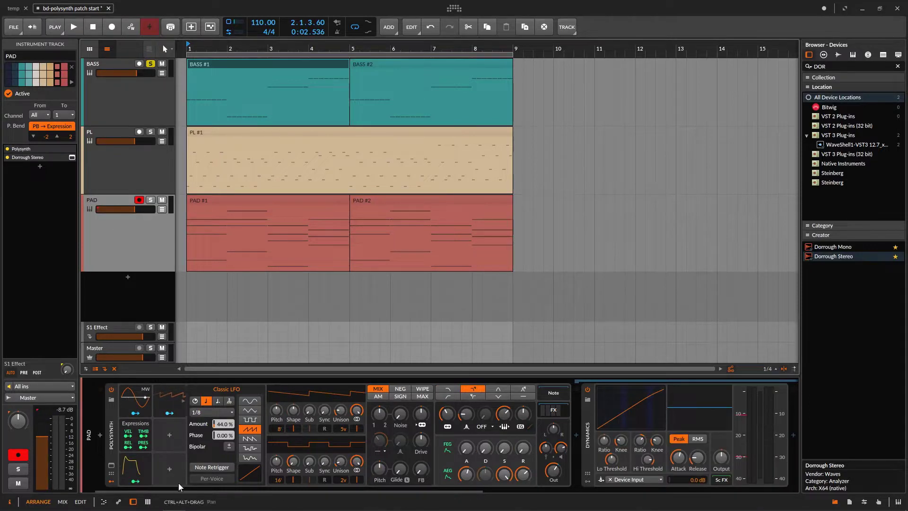